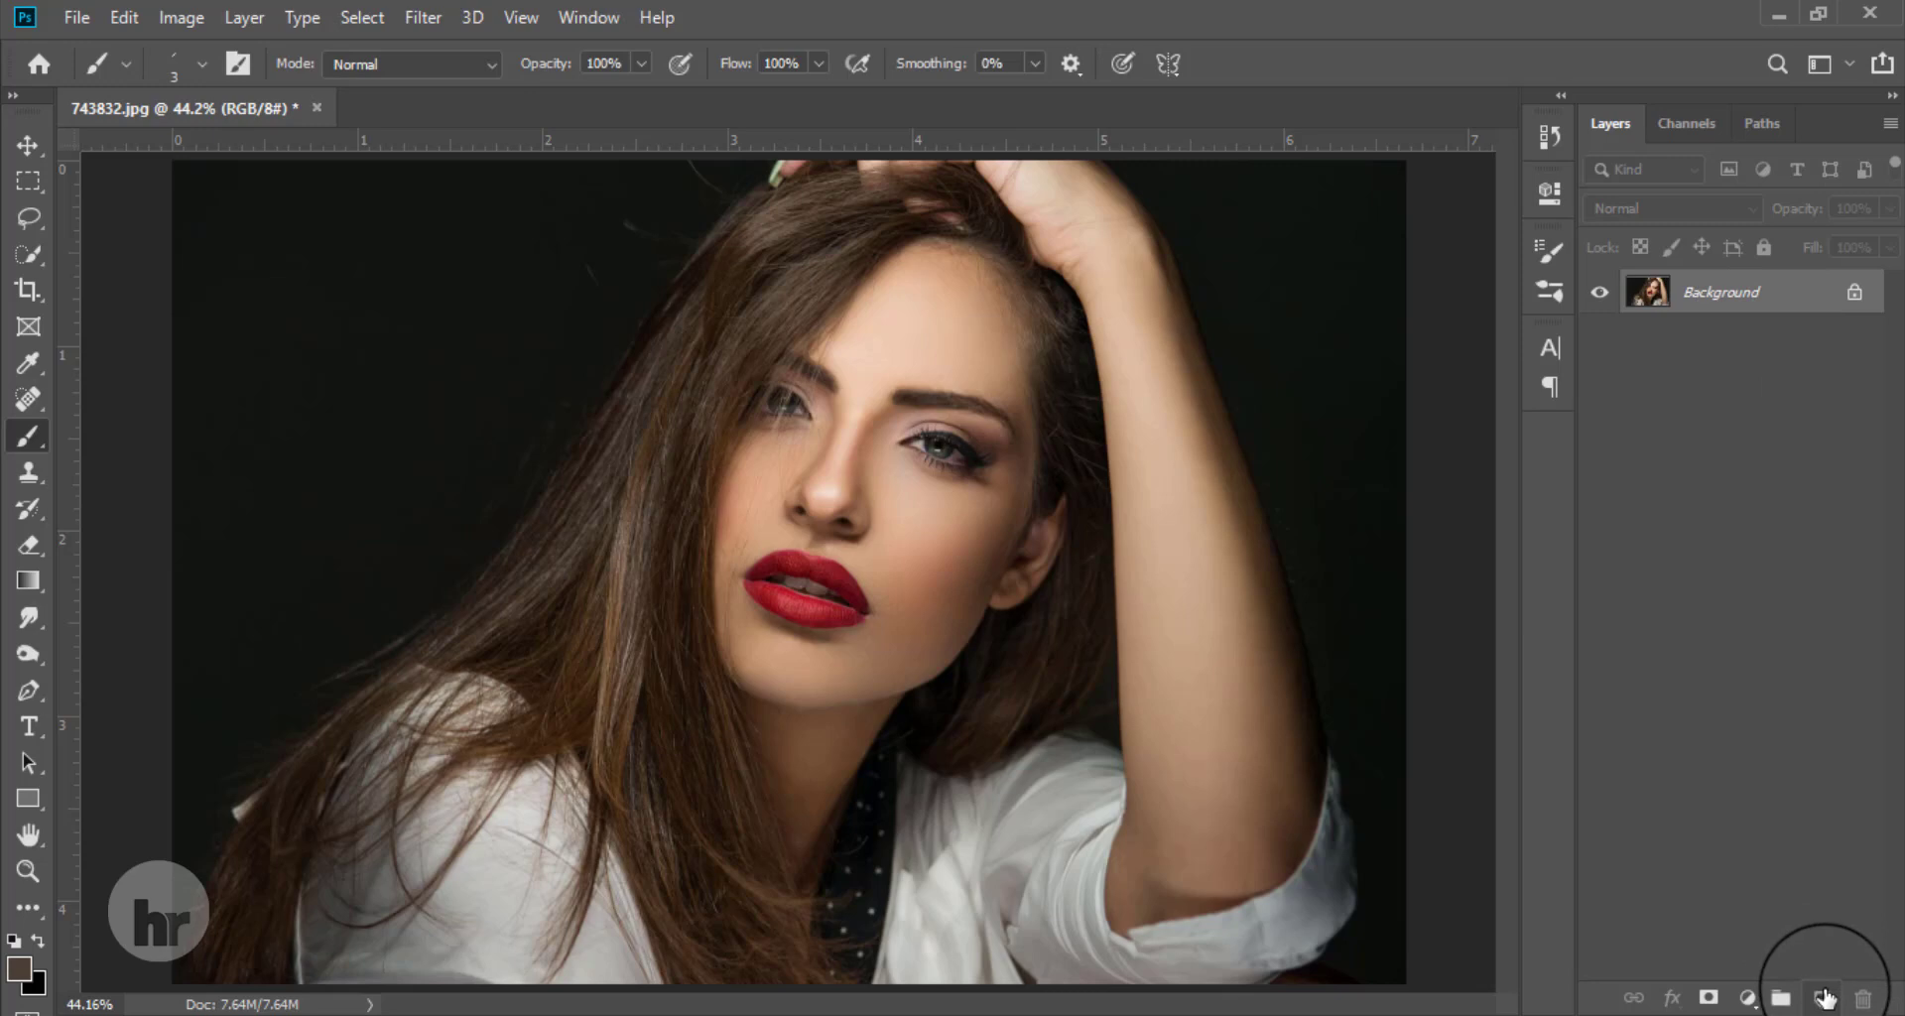
Step: Add an empty layer above the background and choose the Hair Brush preset at a size of 3 px
click(1824, 997)
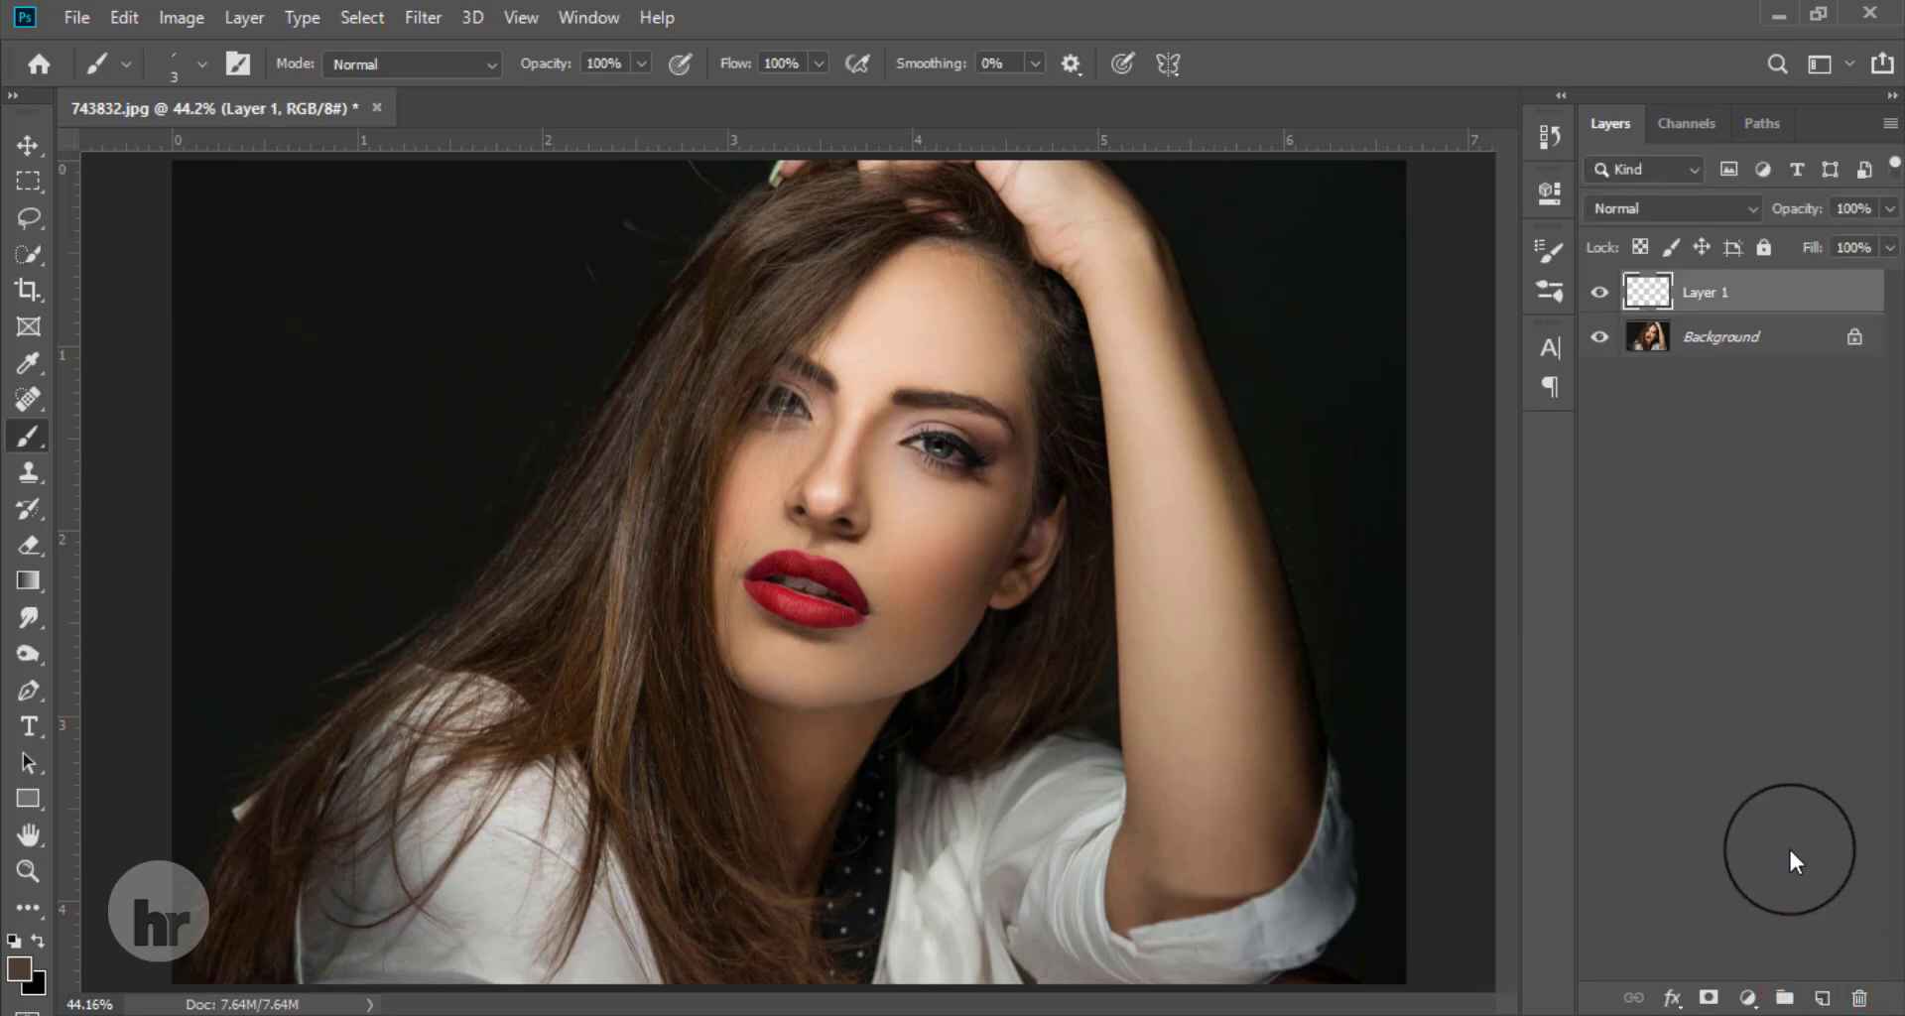
click(32, 434)
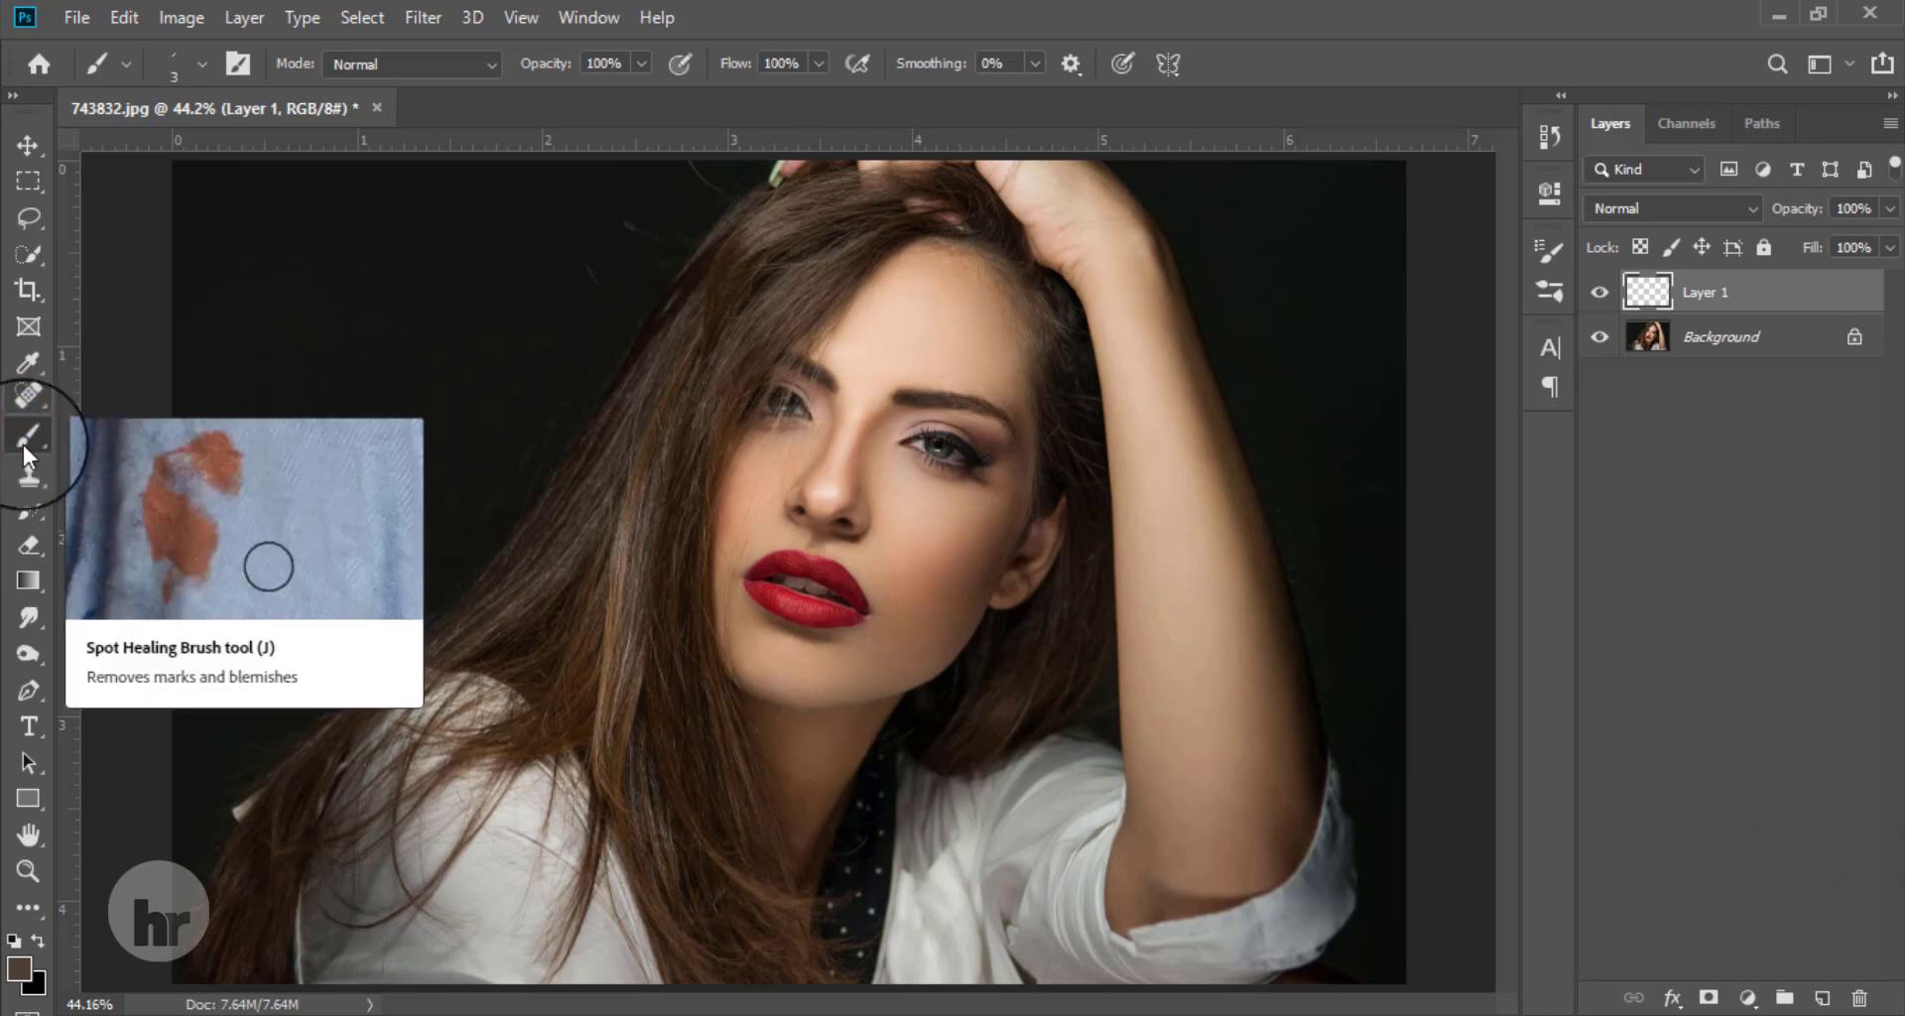
click(203, 62)
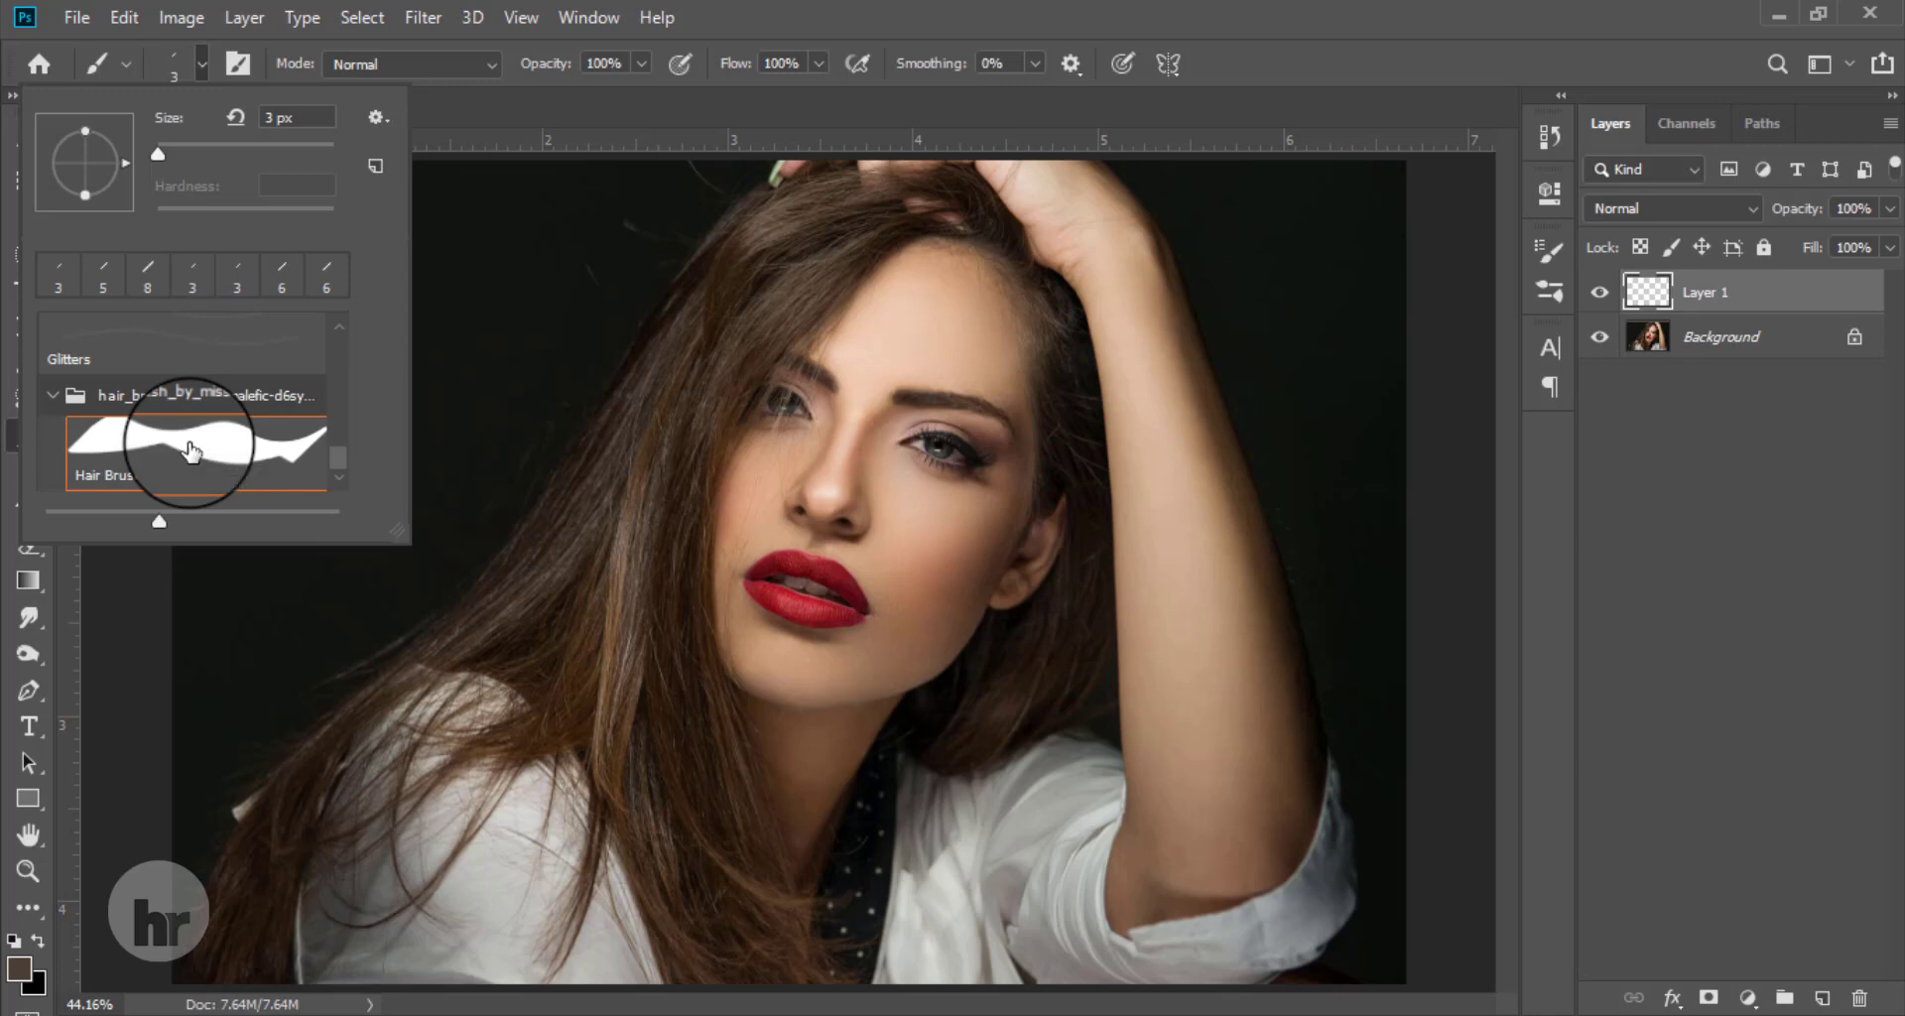
click(192, 451)
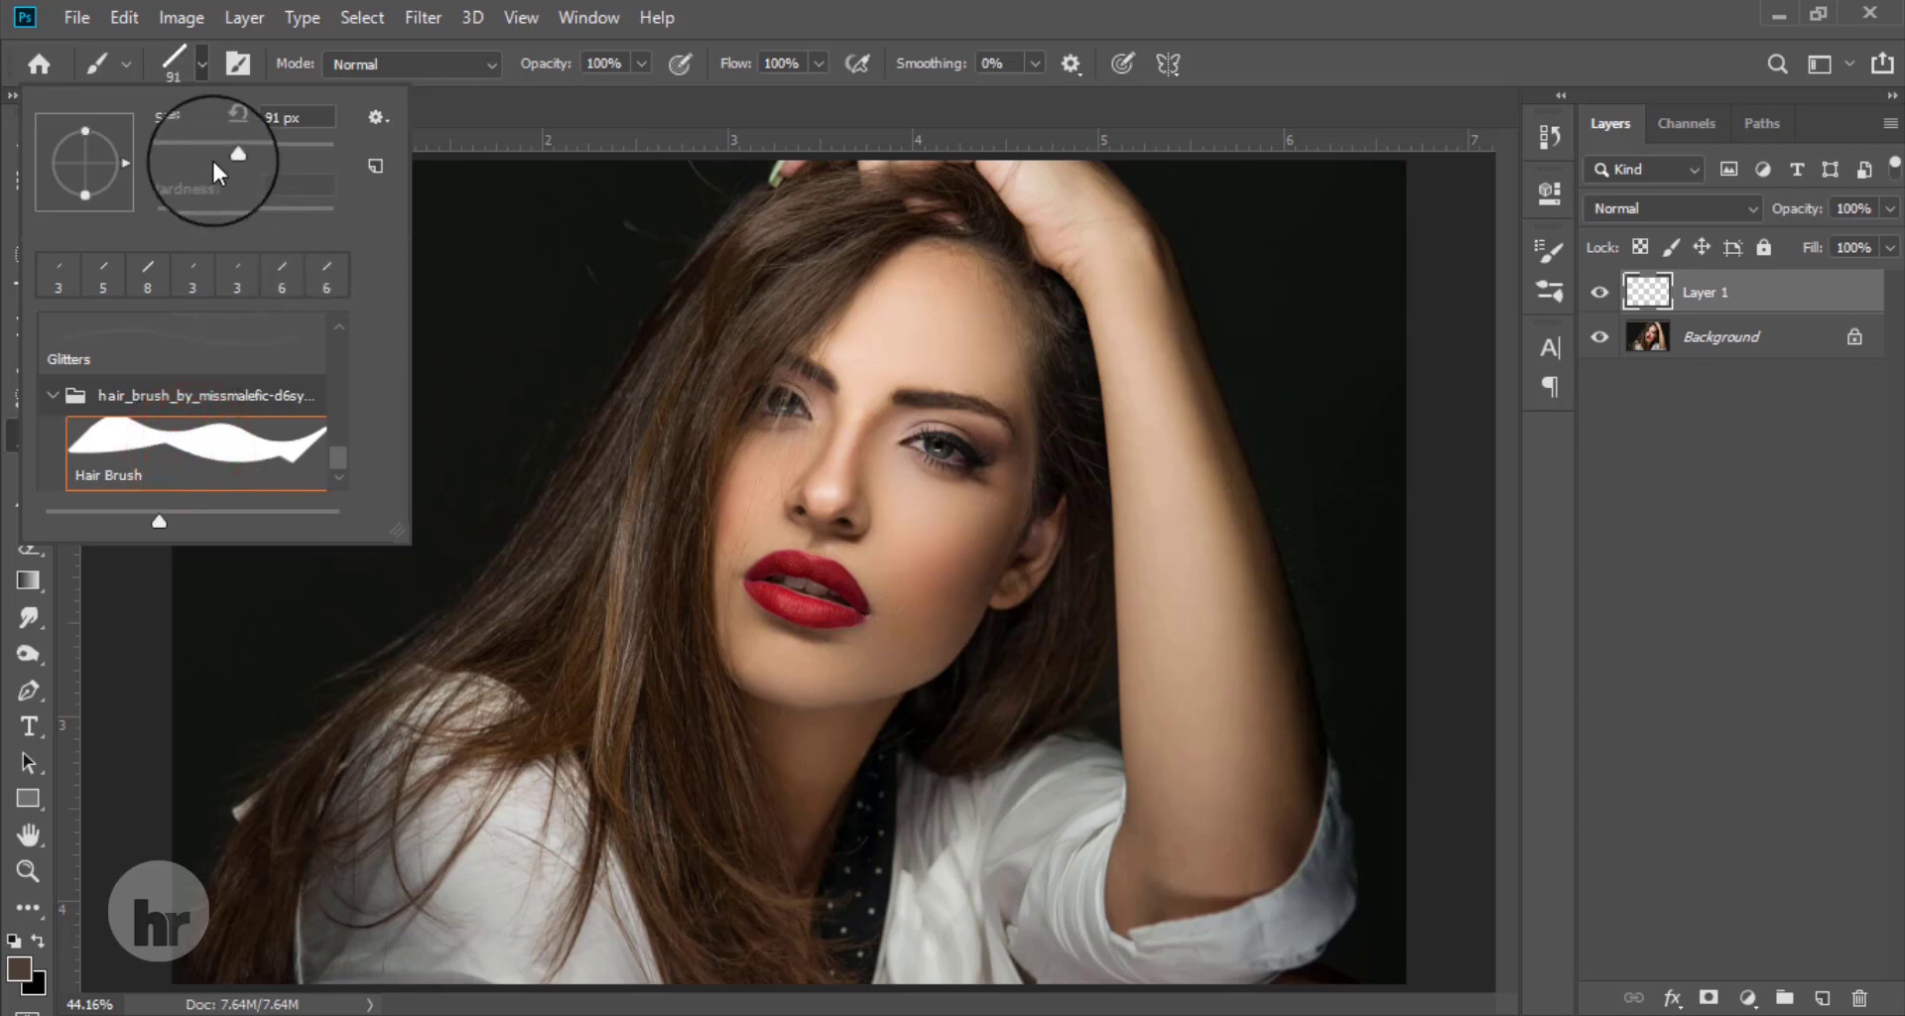
drag(238, 153, 170, 161)
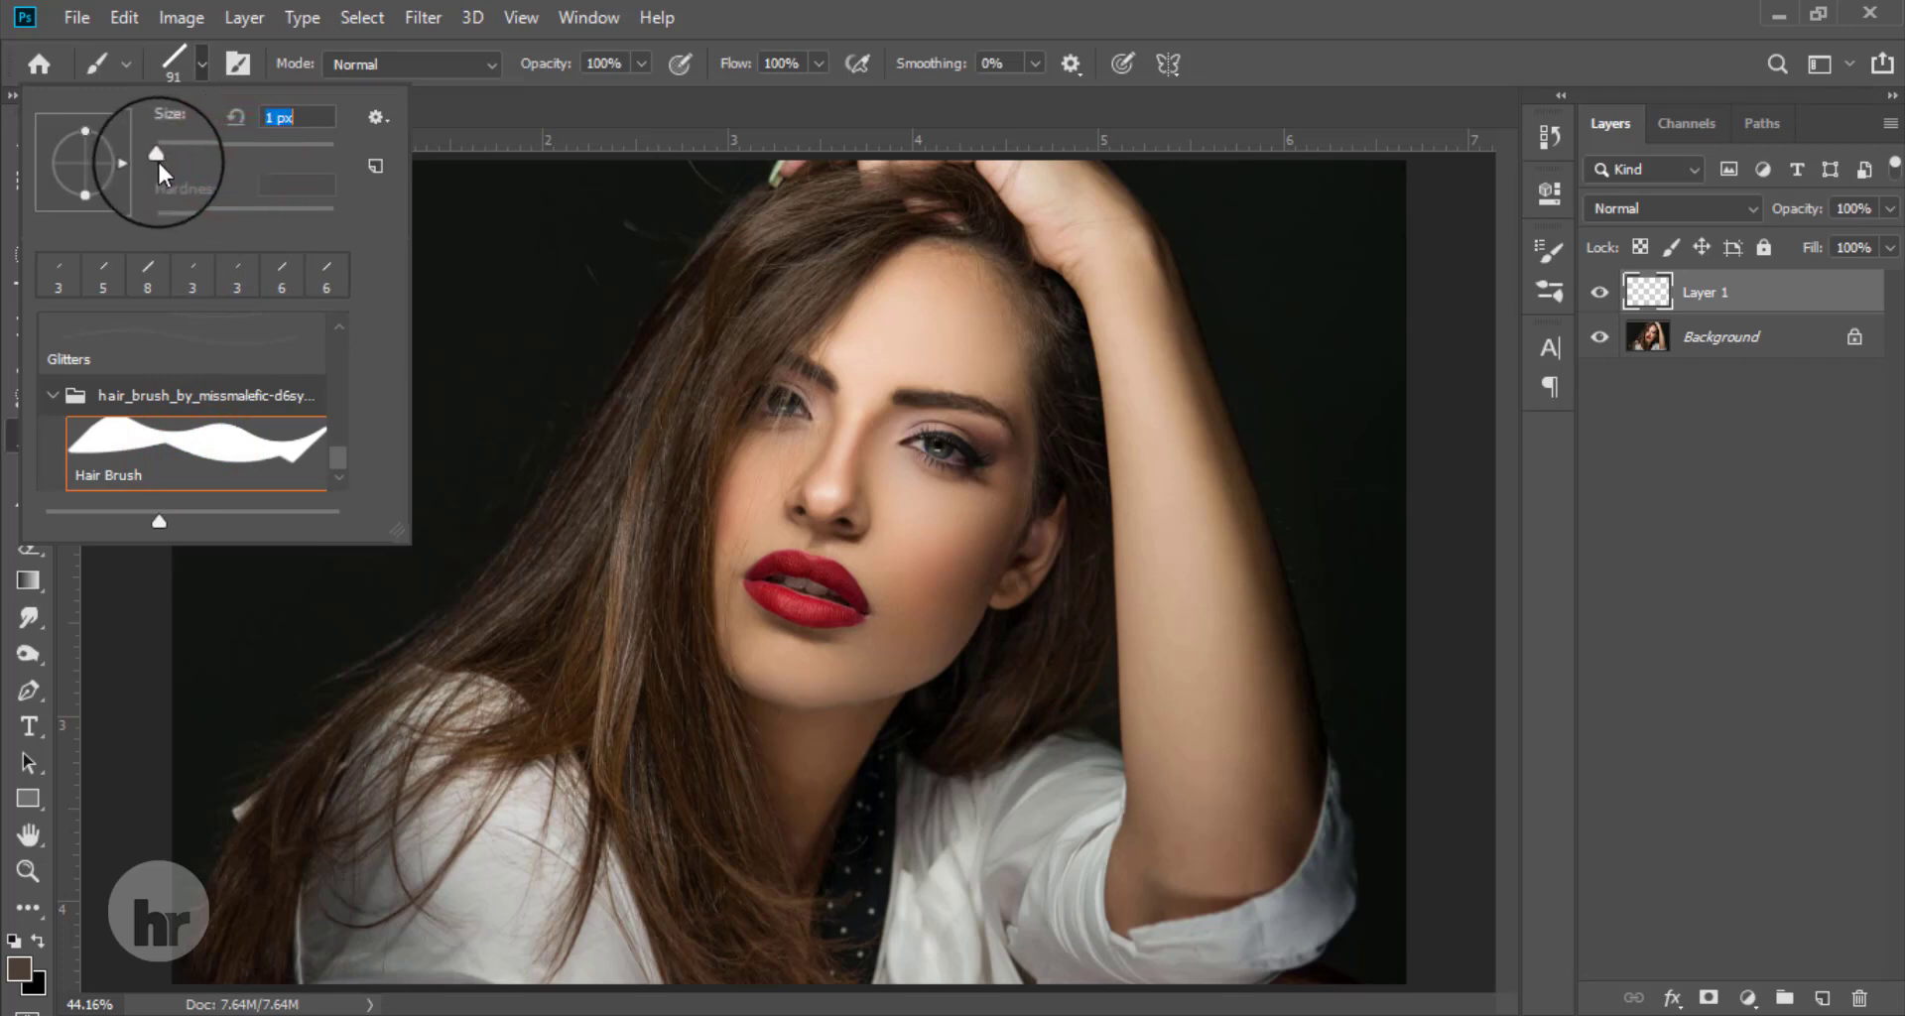
drag(158, 163, 159, 163)
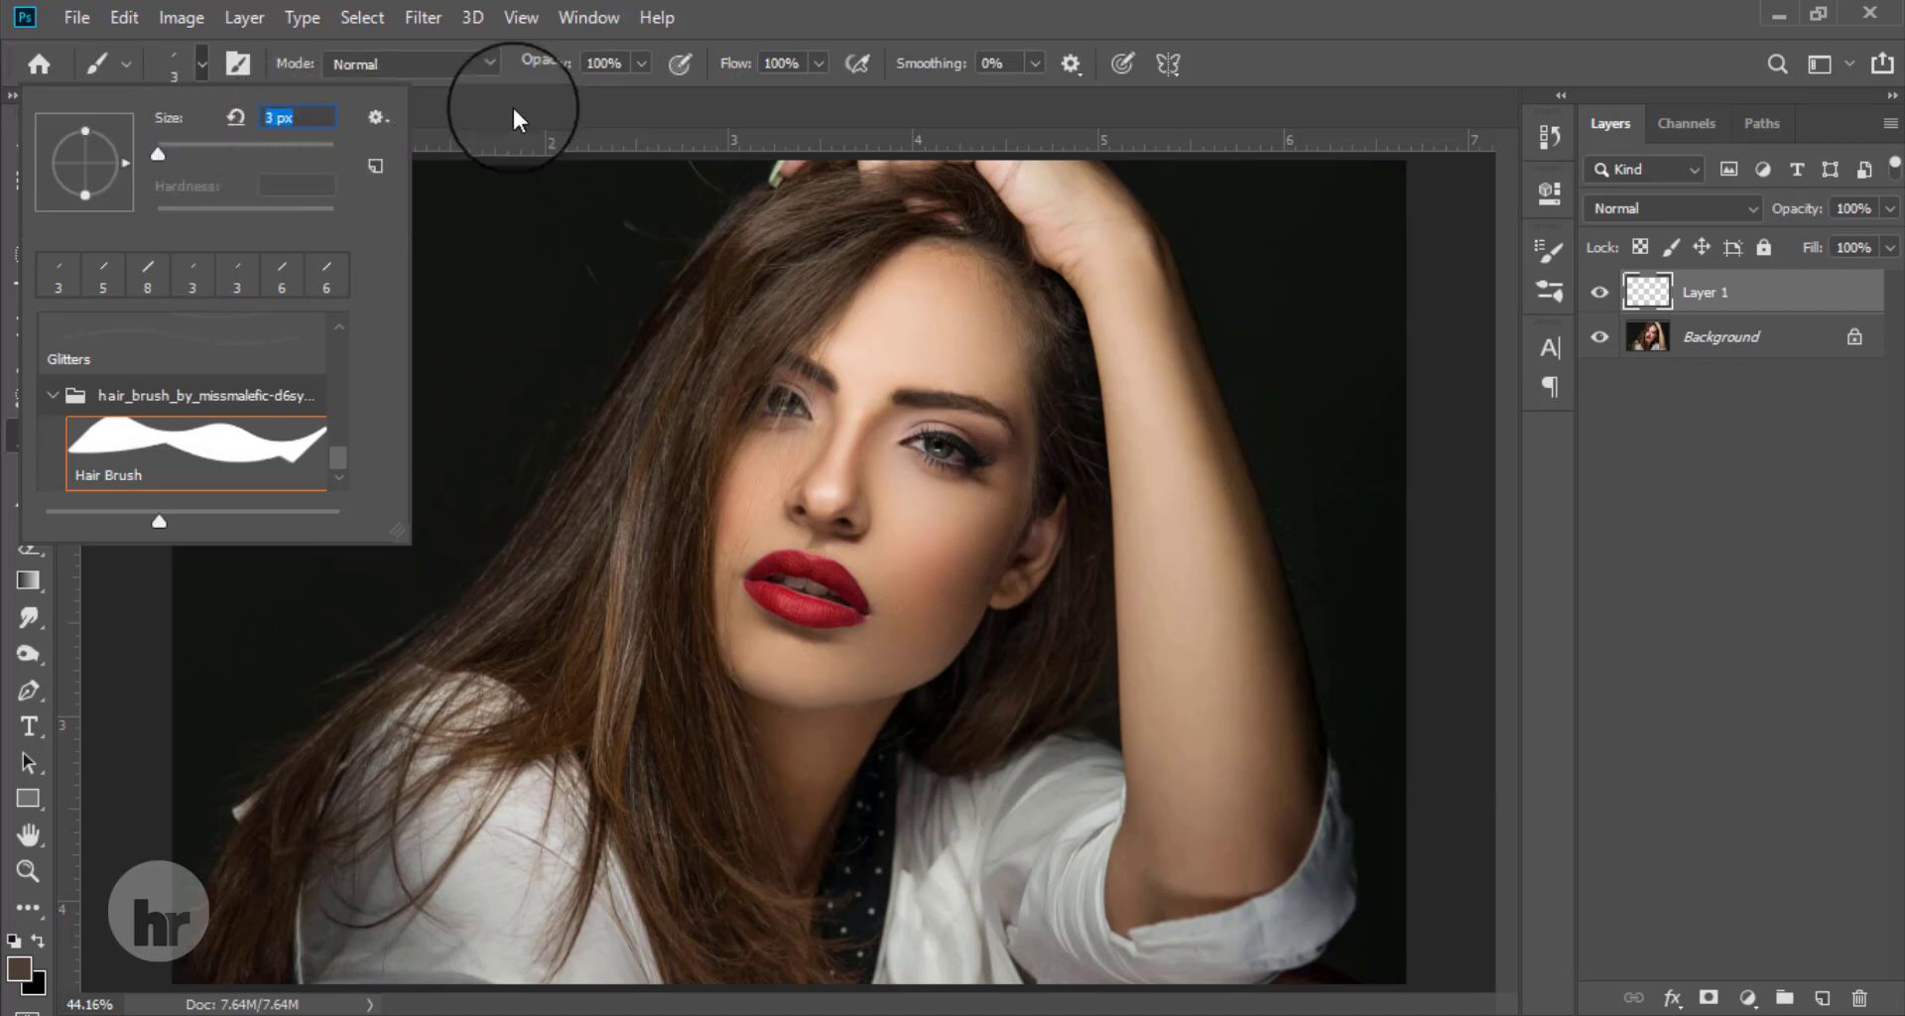
click(873, 12)
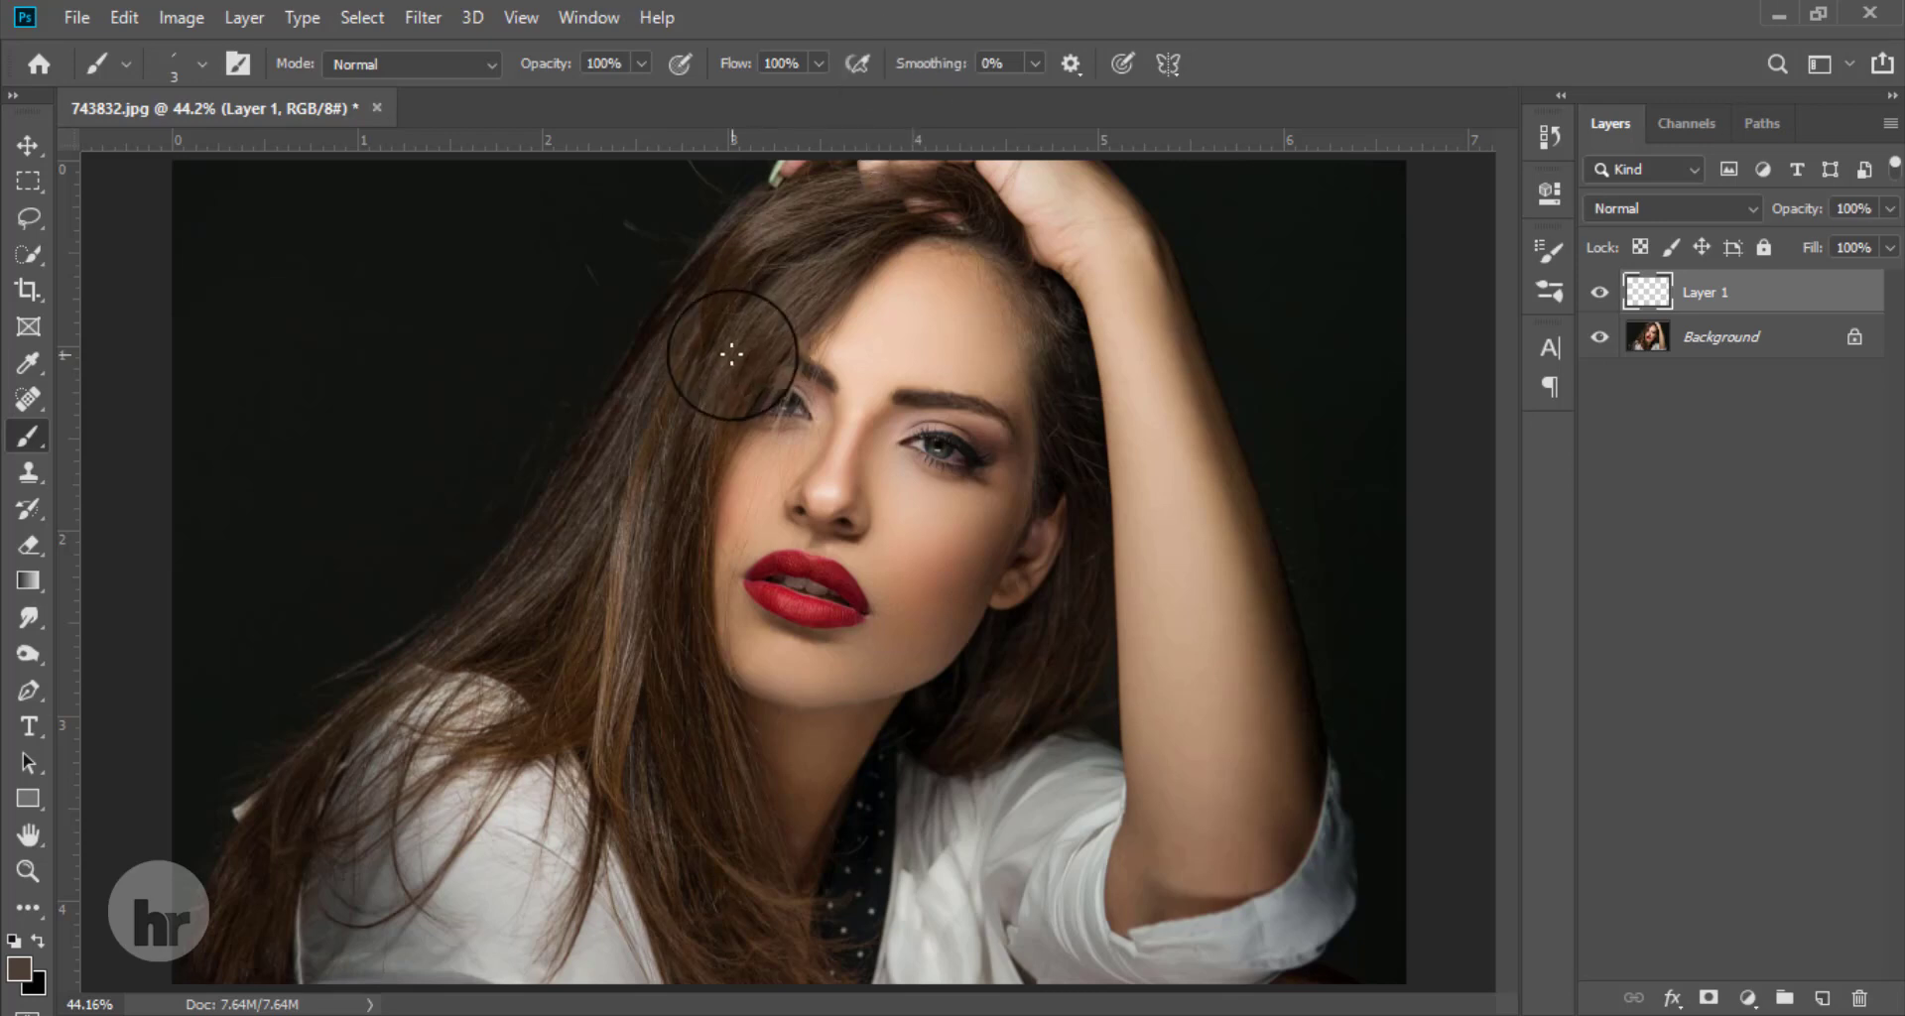
Step: Sample the dark brown of the hair at its outer edge above the shoulder as the painting colour
scroll(574, 564, up, 2)
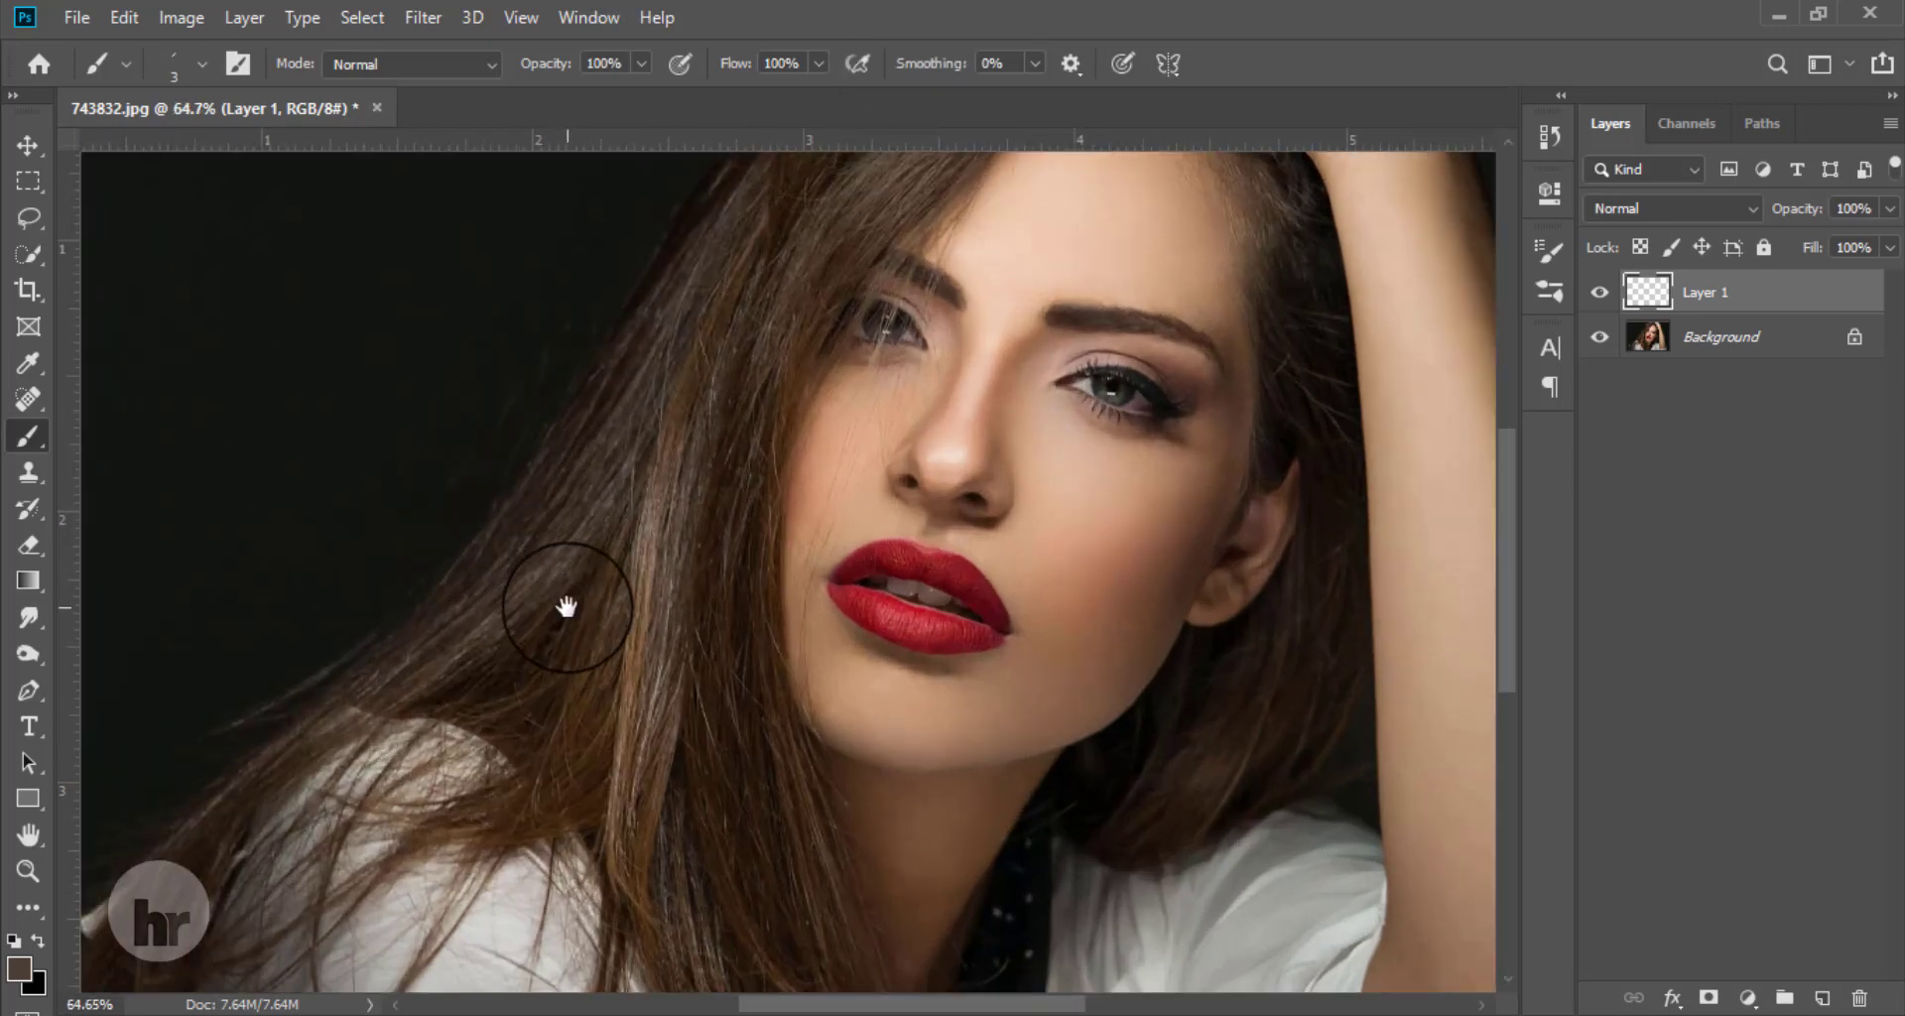
drag(566, 600, 782, 371)
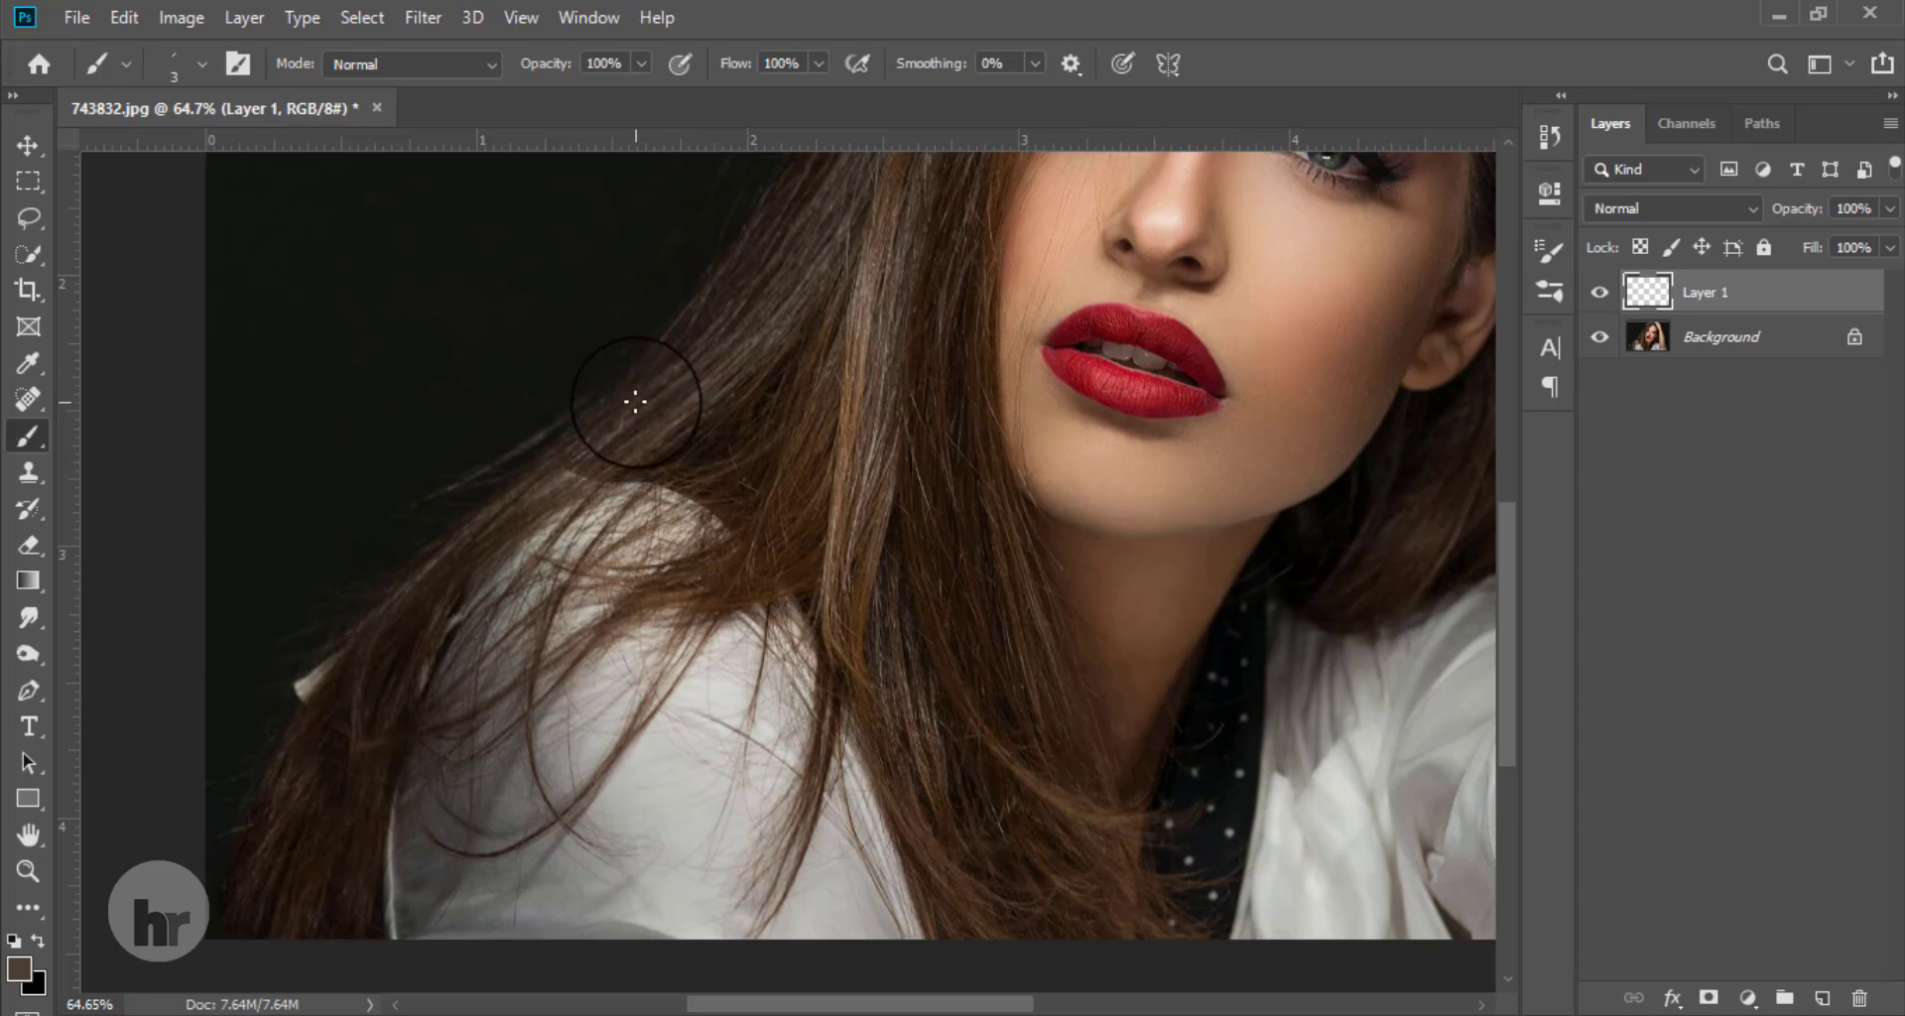
key(alt)
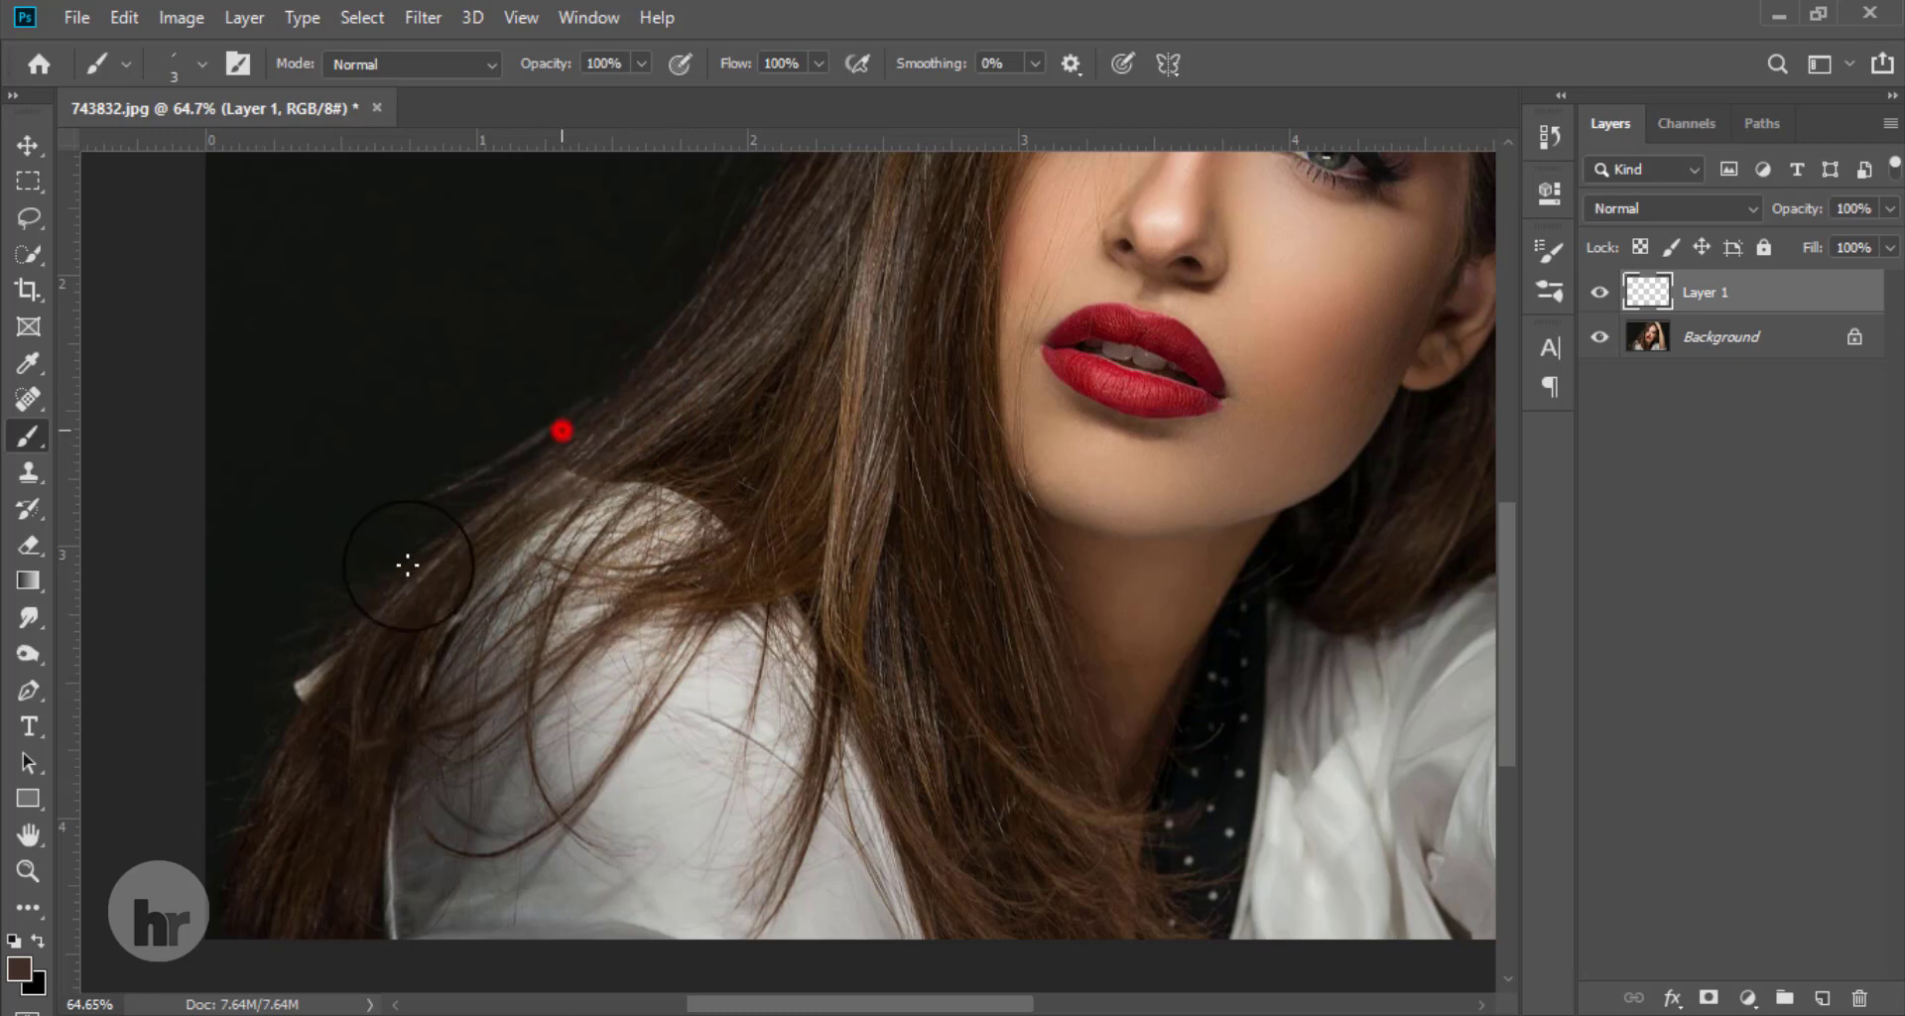
Step: Paint fine curved hair strands along the outer edge of the hair, from above the white sleeve down to the image's edge
scroll(532, 427, up, 3)
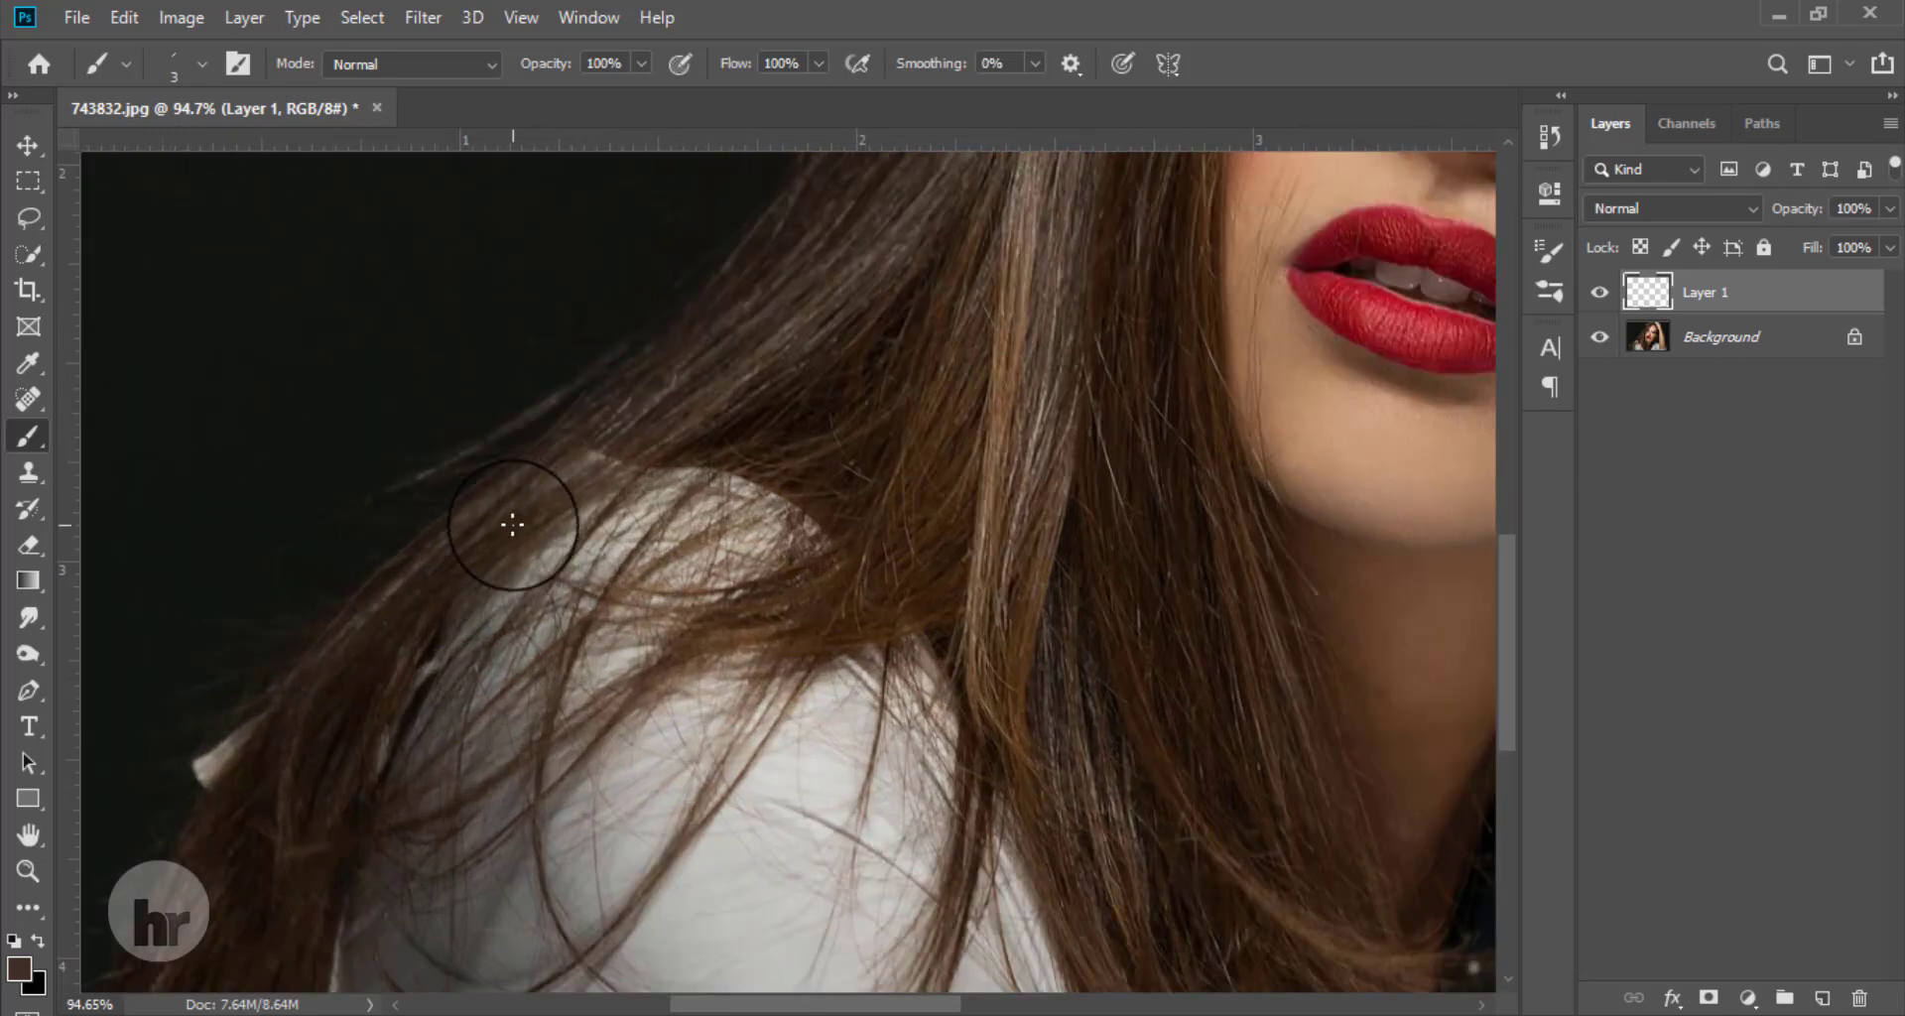
drag(512, 525, 620, 368)
drag(665, 259, 218, 647)
drag(498, 377, 169, 855)
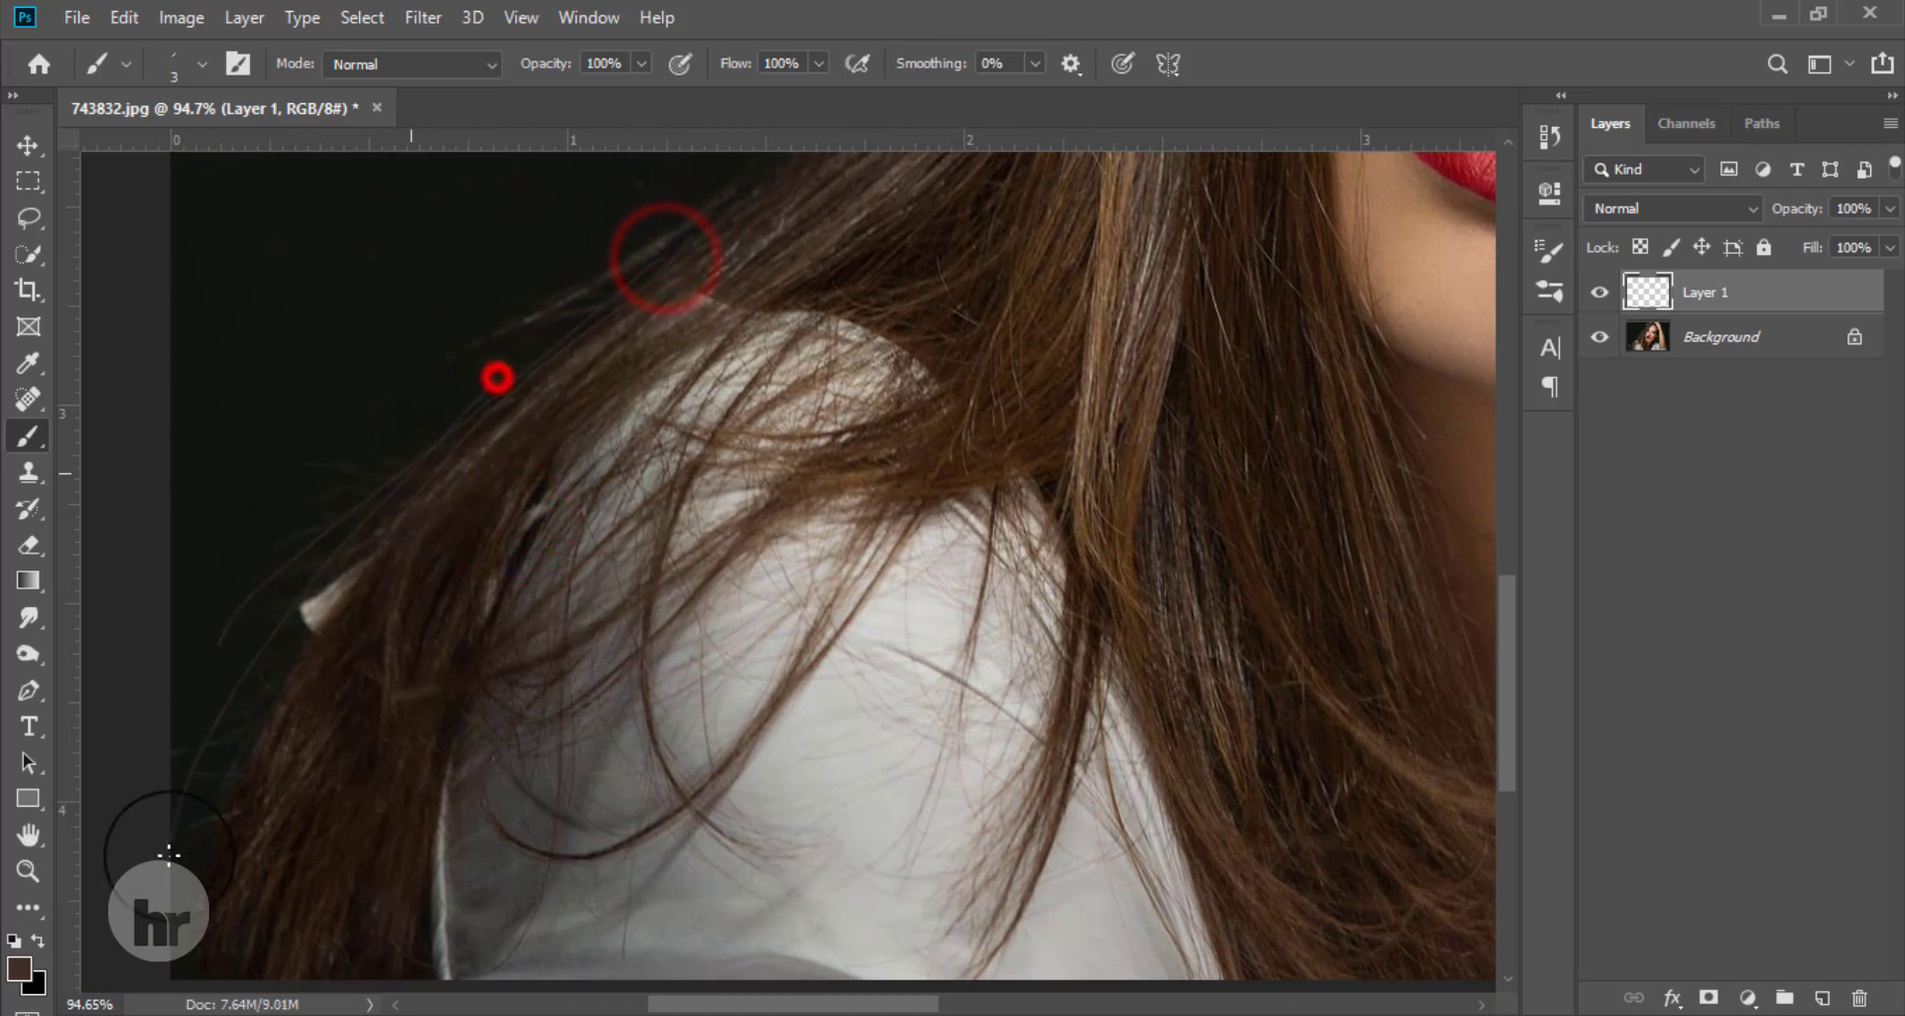
drag(344, 574, 184, 843)
drag(256, 612, 140, 953)
drag(265, 661, 84, 977)
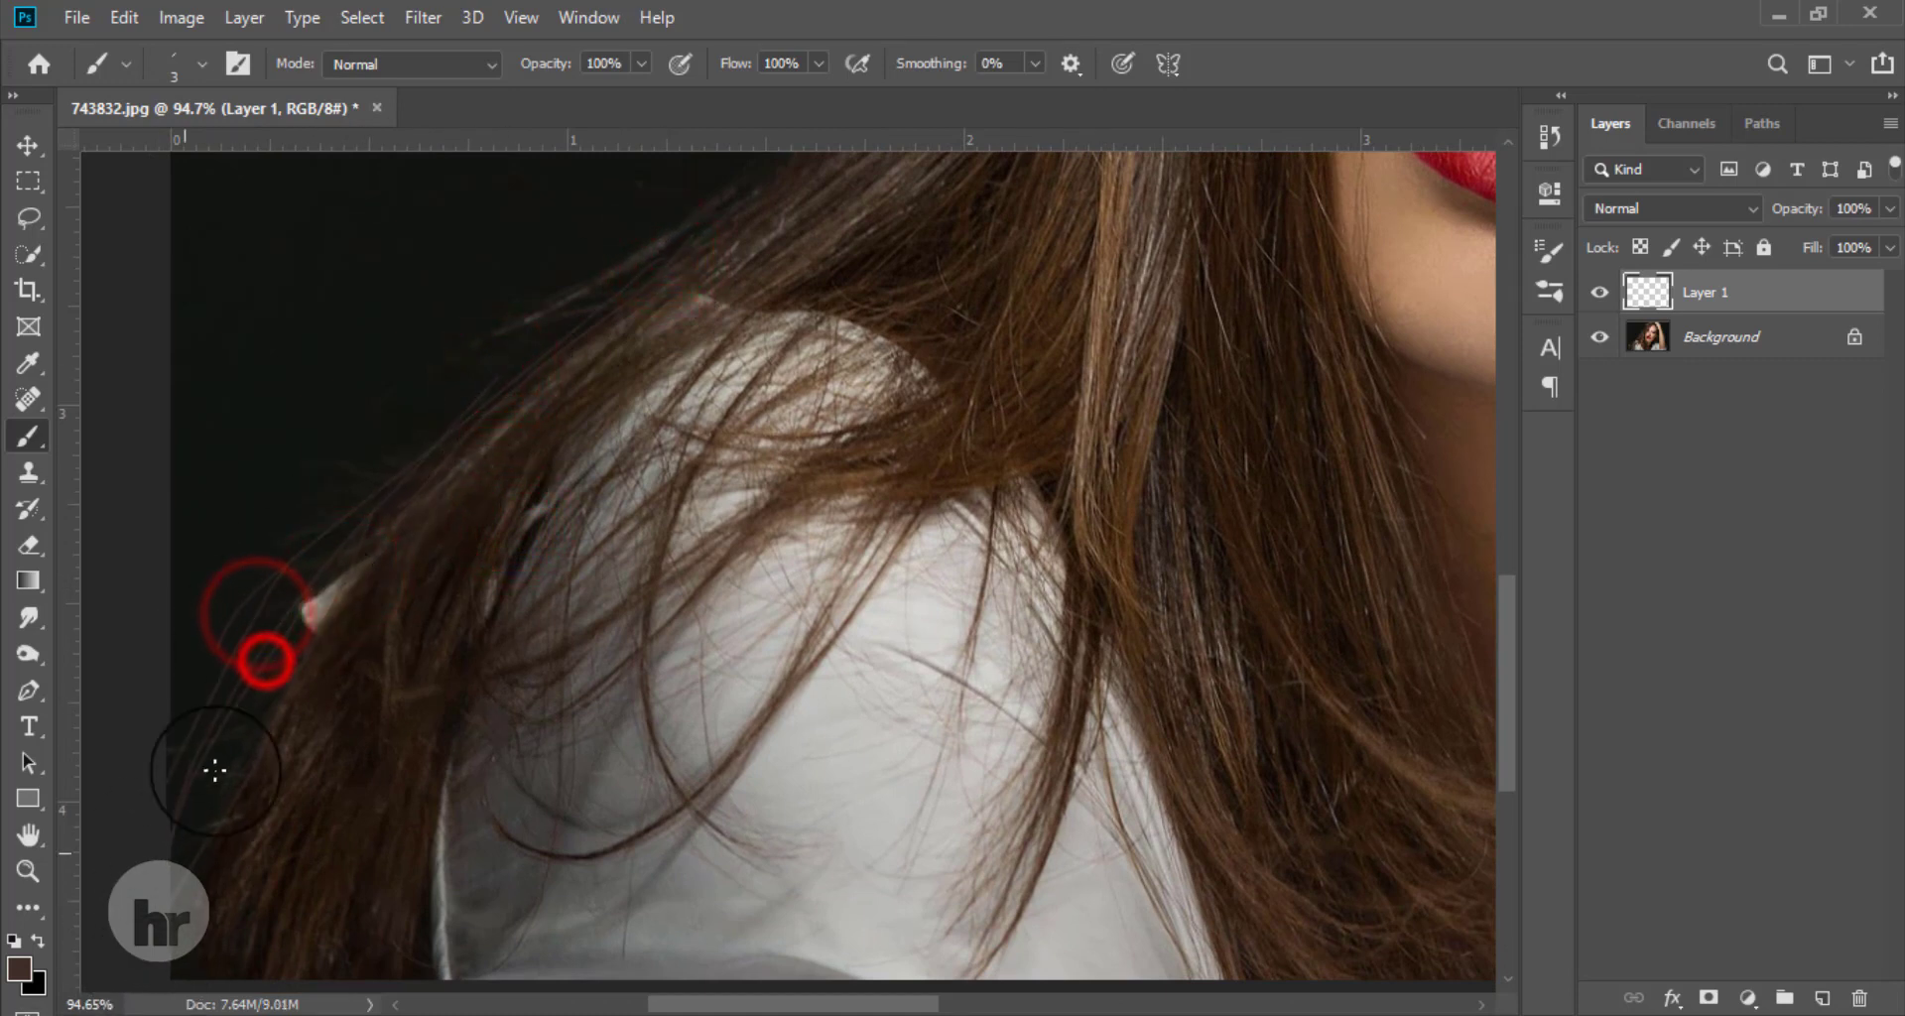
drag(527, 348, 167, 829)
drag(672, 212, 263, 754)
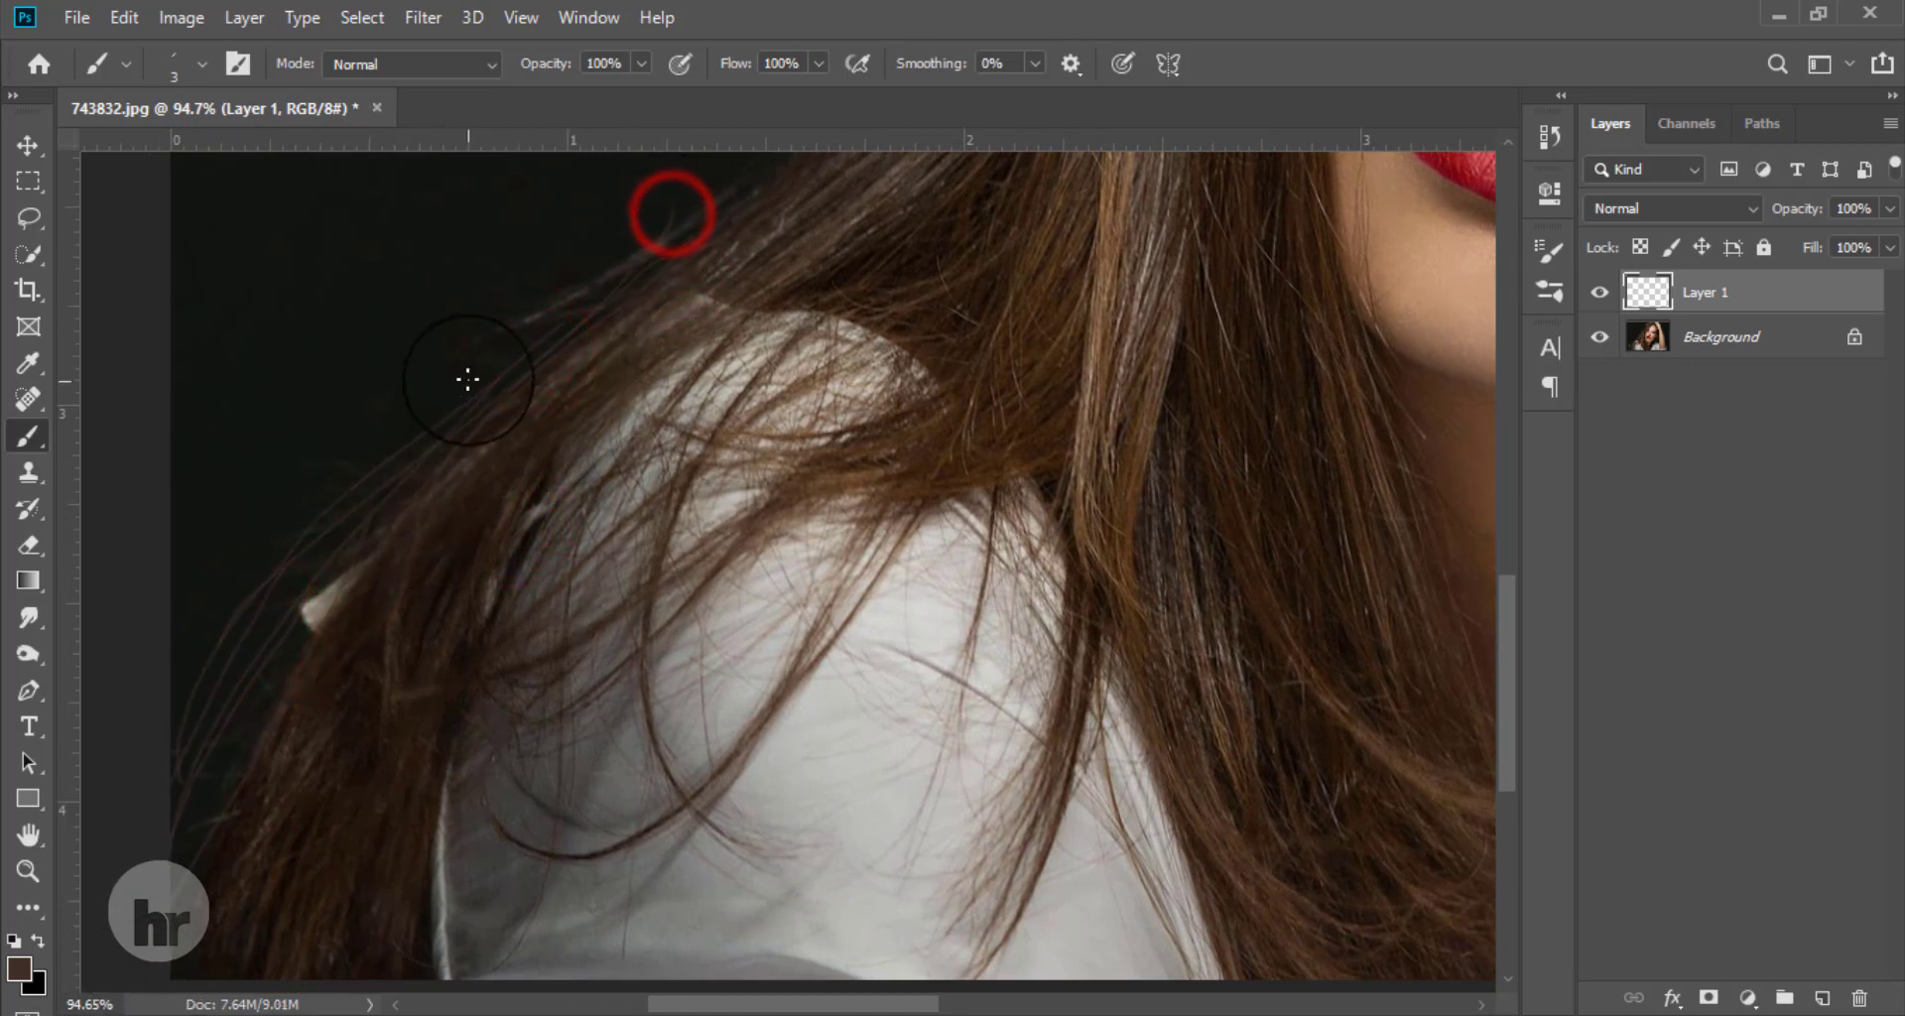
drag(455, 384, 213, 749)
drag(281, 622, 163, 901)
drag(193, 791, 68, 978)
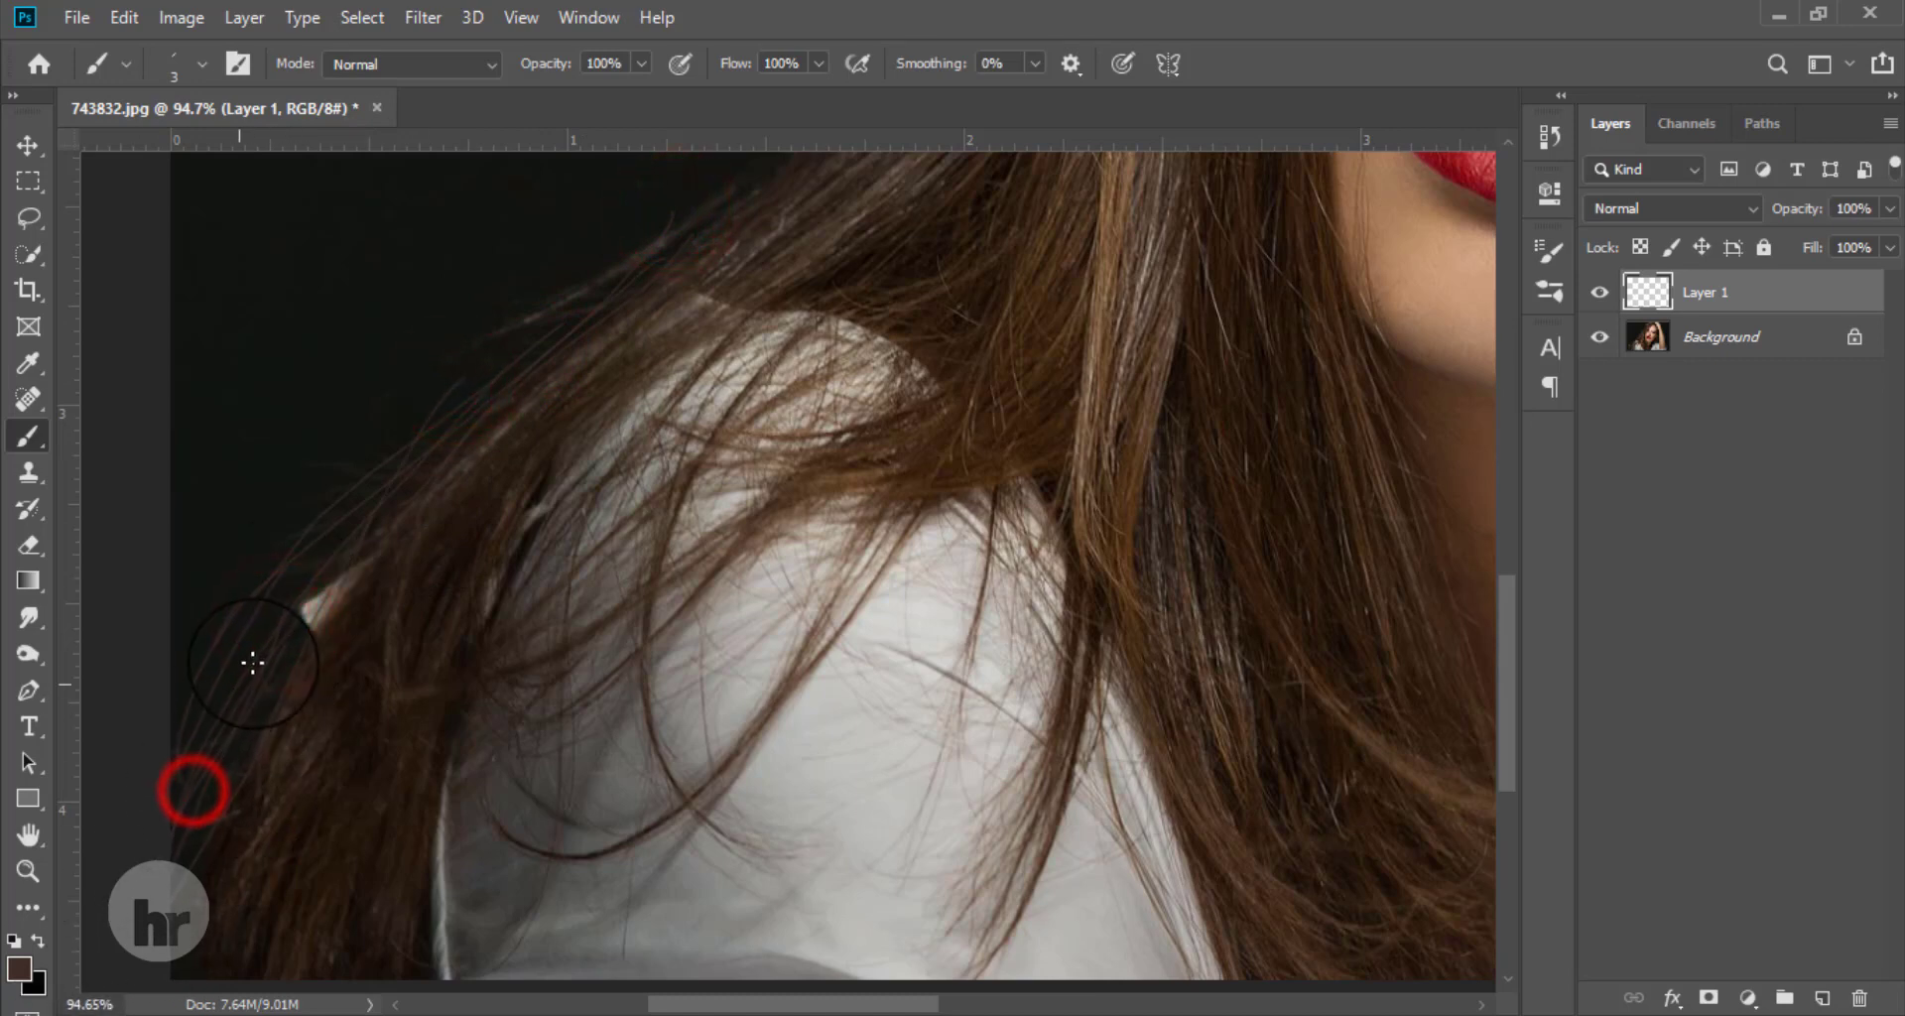
drag(222, 789, 159, 913)
mouse_move(391, 497)
mouse_down()
mouse_move(272, 649)
mouse_move(240, 784)
mouse_up()
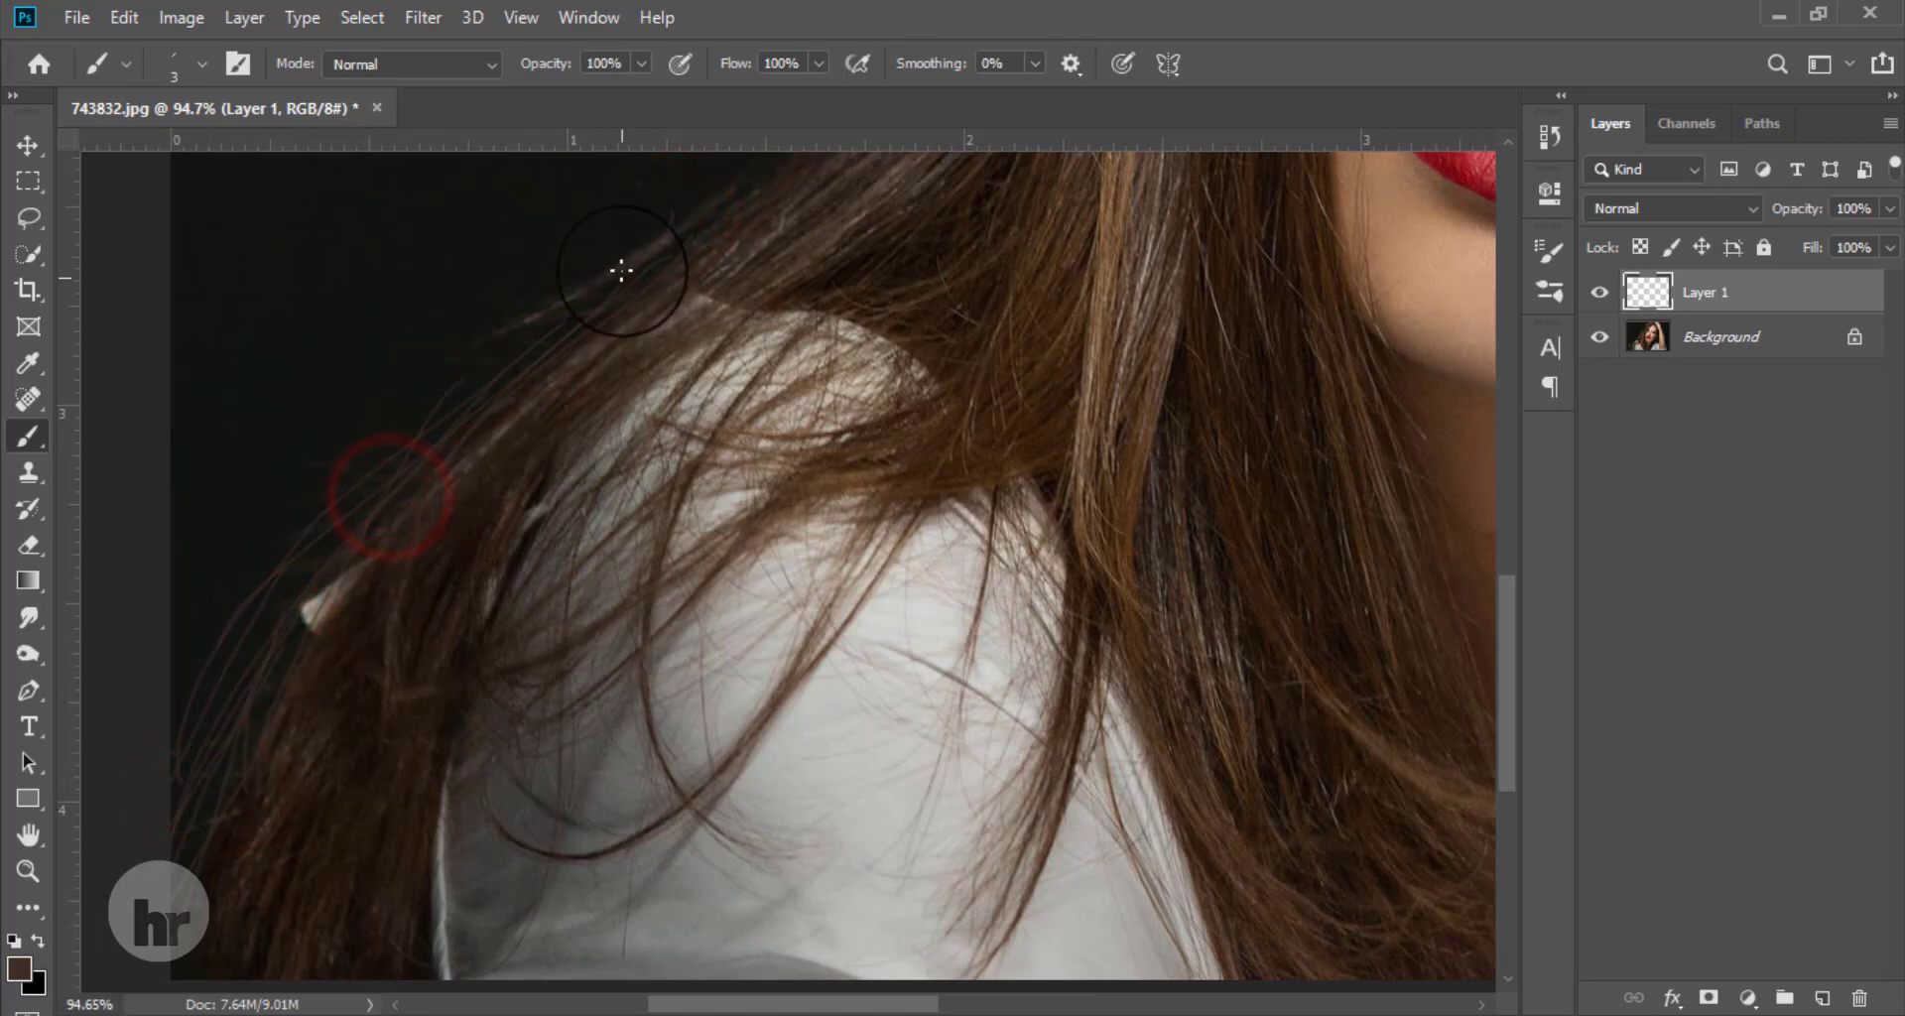
drag(686, 254, 371, 441)
drag(638, 280, 348, 486)
drag(677, 232, 298, 555)
drag(643, 280, 243, 578)
drag(493, 408, 276, 570)
drag(443, 391, 221, 634)
drag(540, 361, 200, 770)
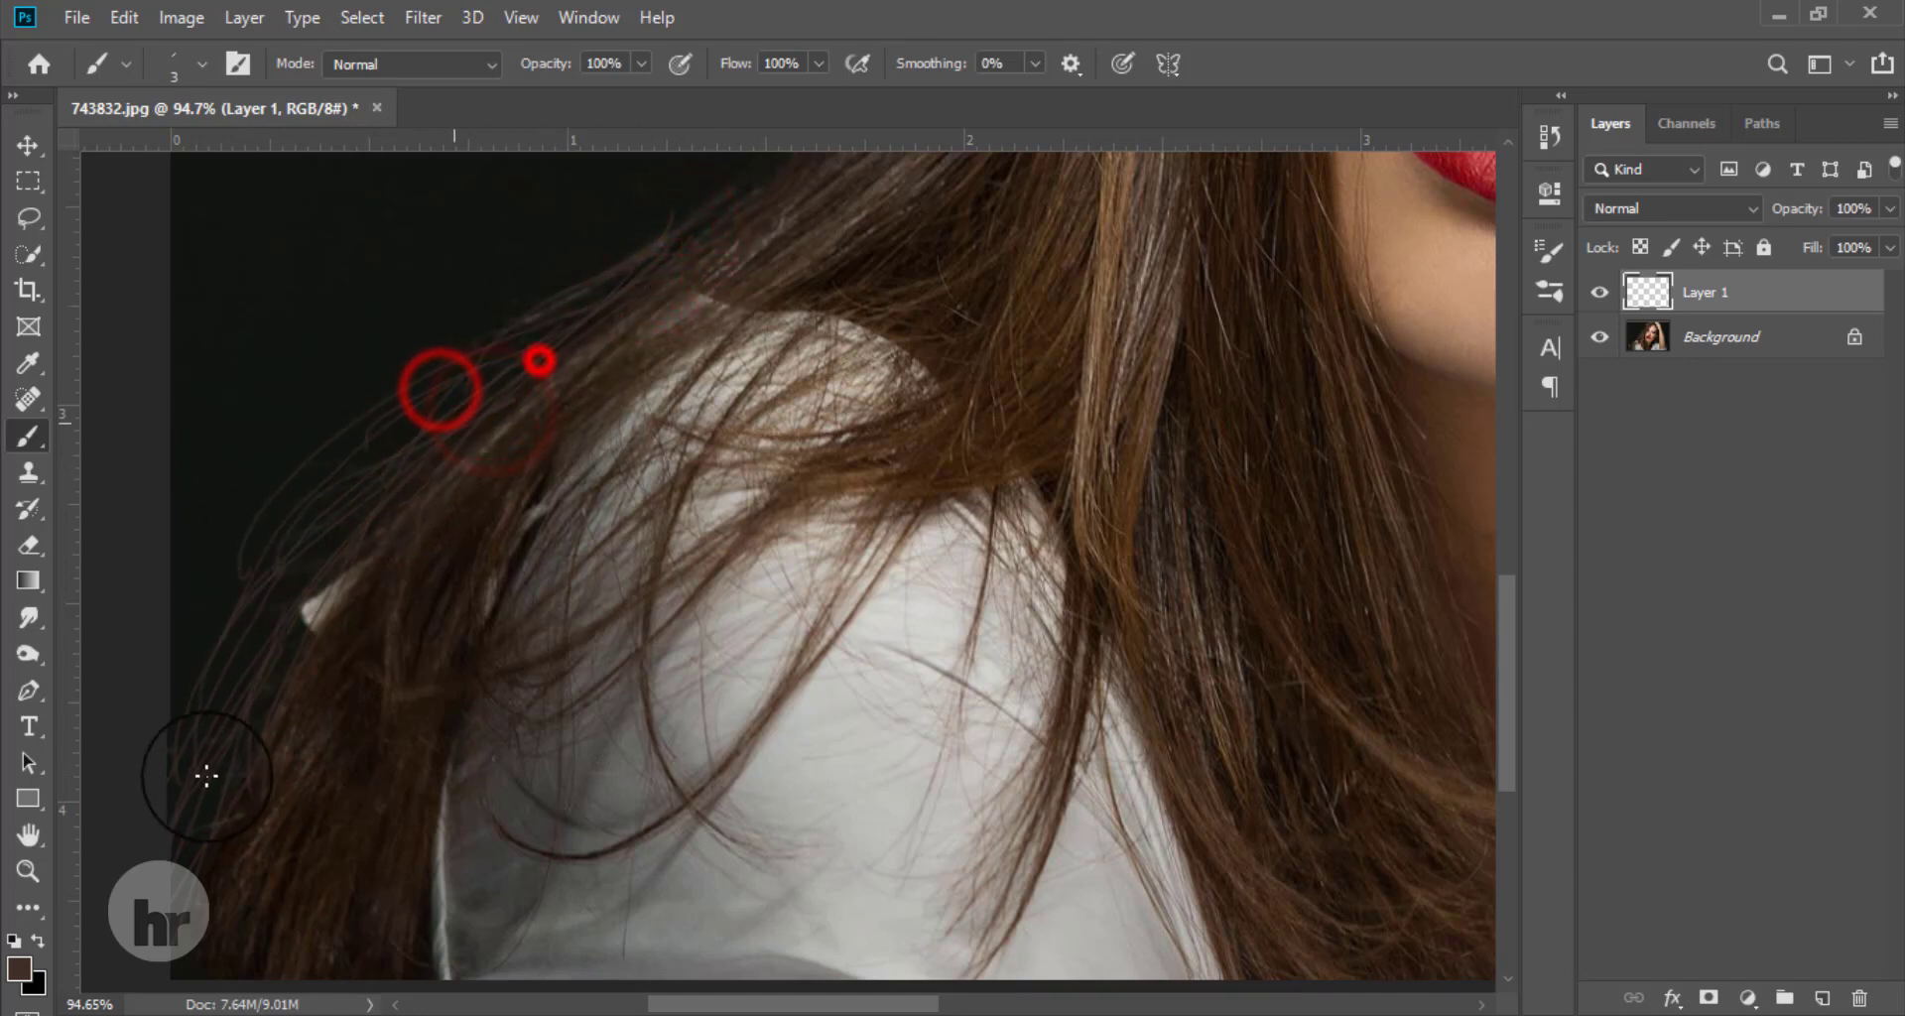
mouse_move(370, 496)
mouse_down()
mouse_move(214, 800)
mouse_move(229, 744)
mouse_up()
drag(324, 540, 223, 769)
drag(381, 535, 233, 784)
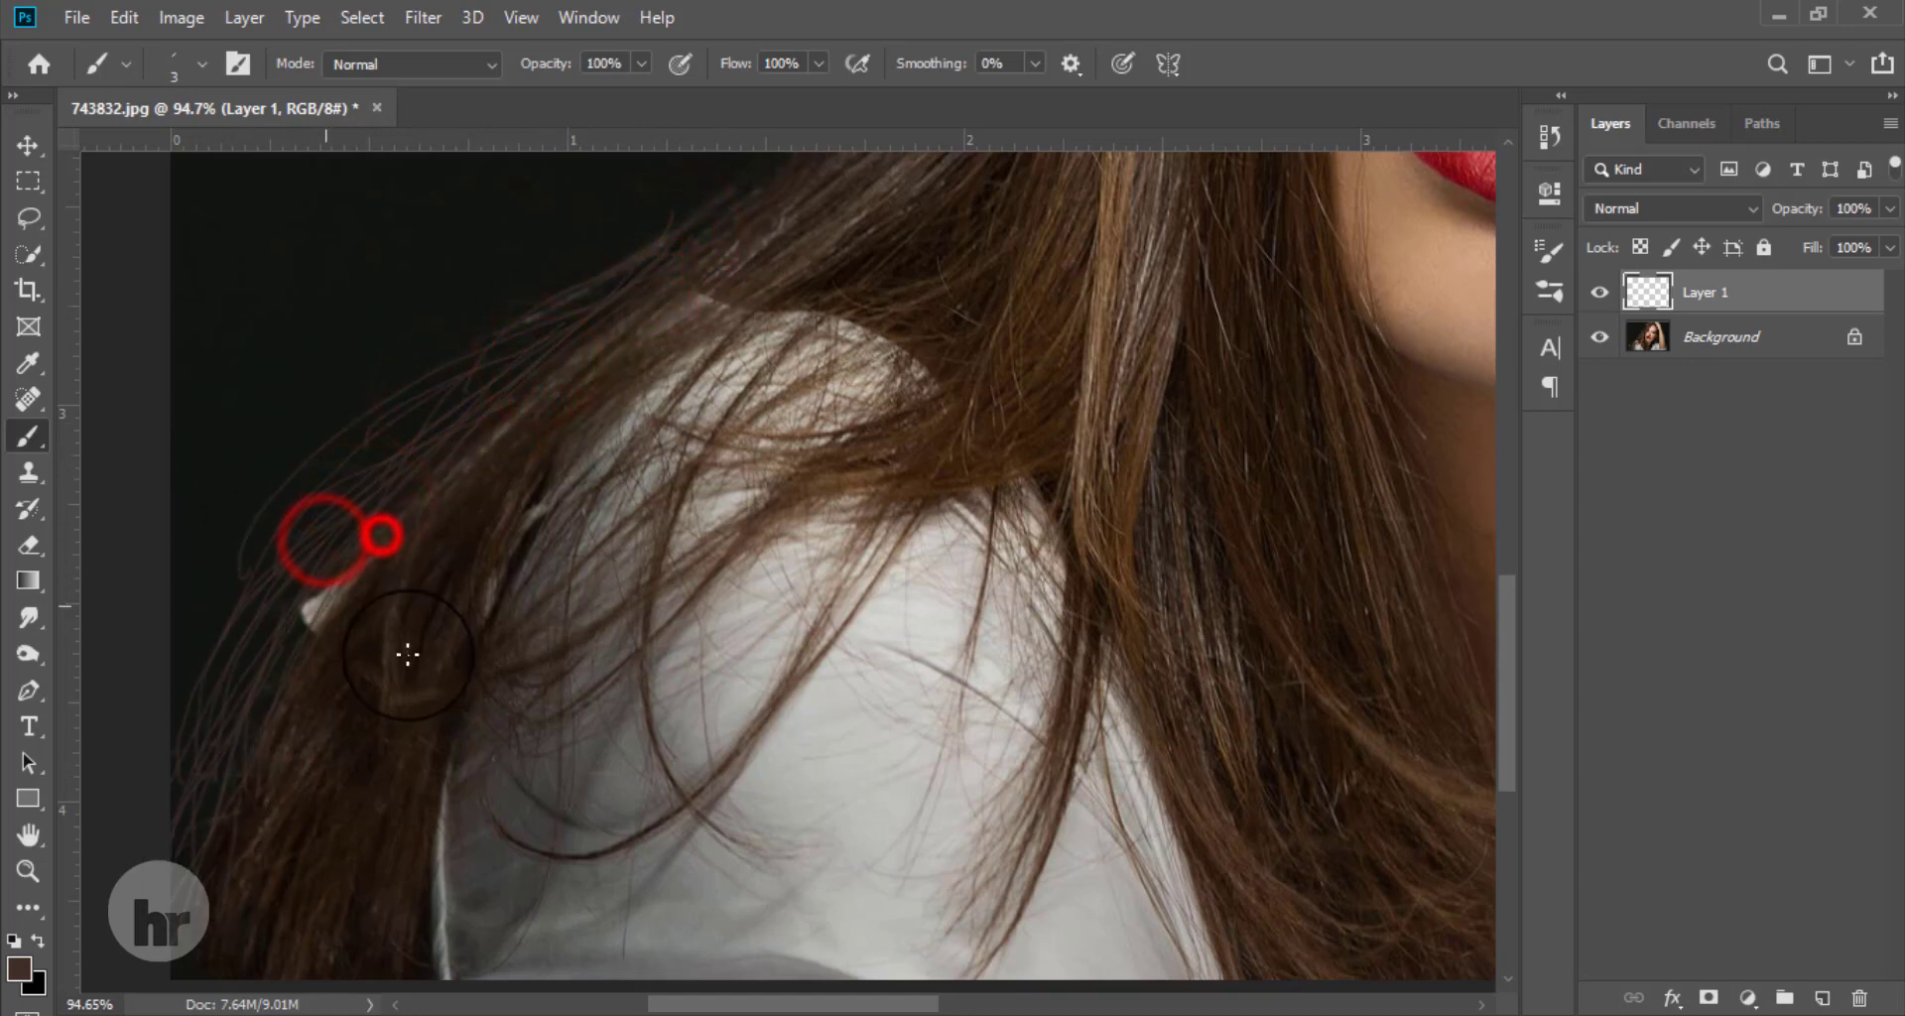
drag(299, 685, 201, 977)
drag(256, 647, 251, 846)
Step: Paint thin loose strands along the hair's outer edge between eye level and the shoulder, letting some stray into the dark background
drag(784, 276, 566, 580)
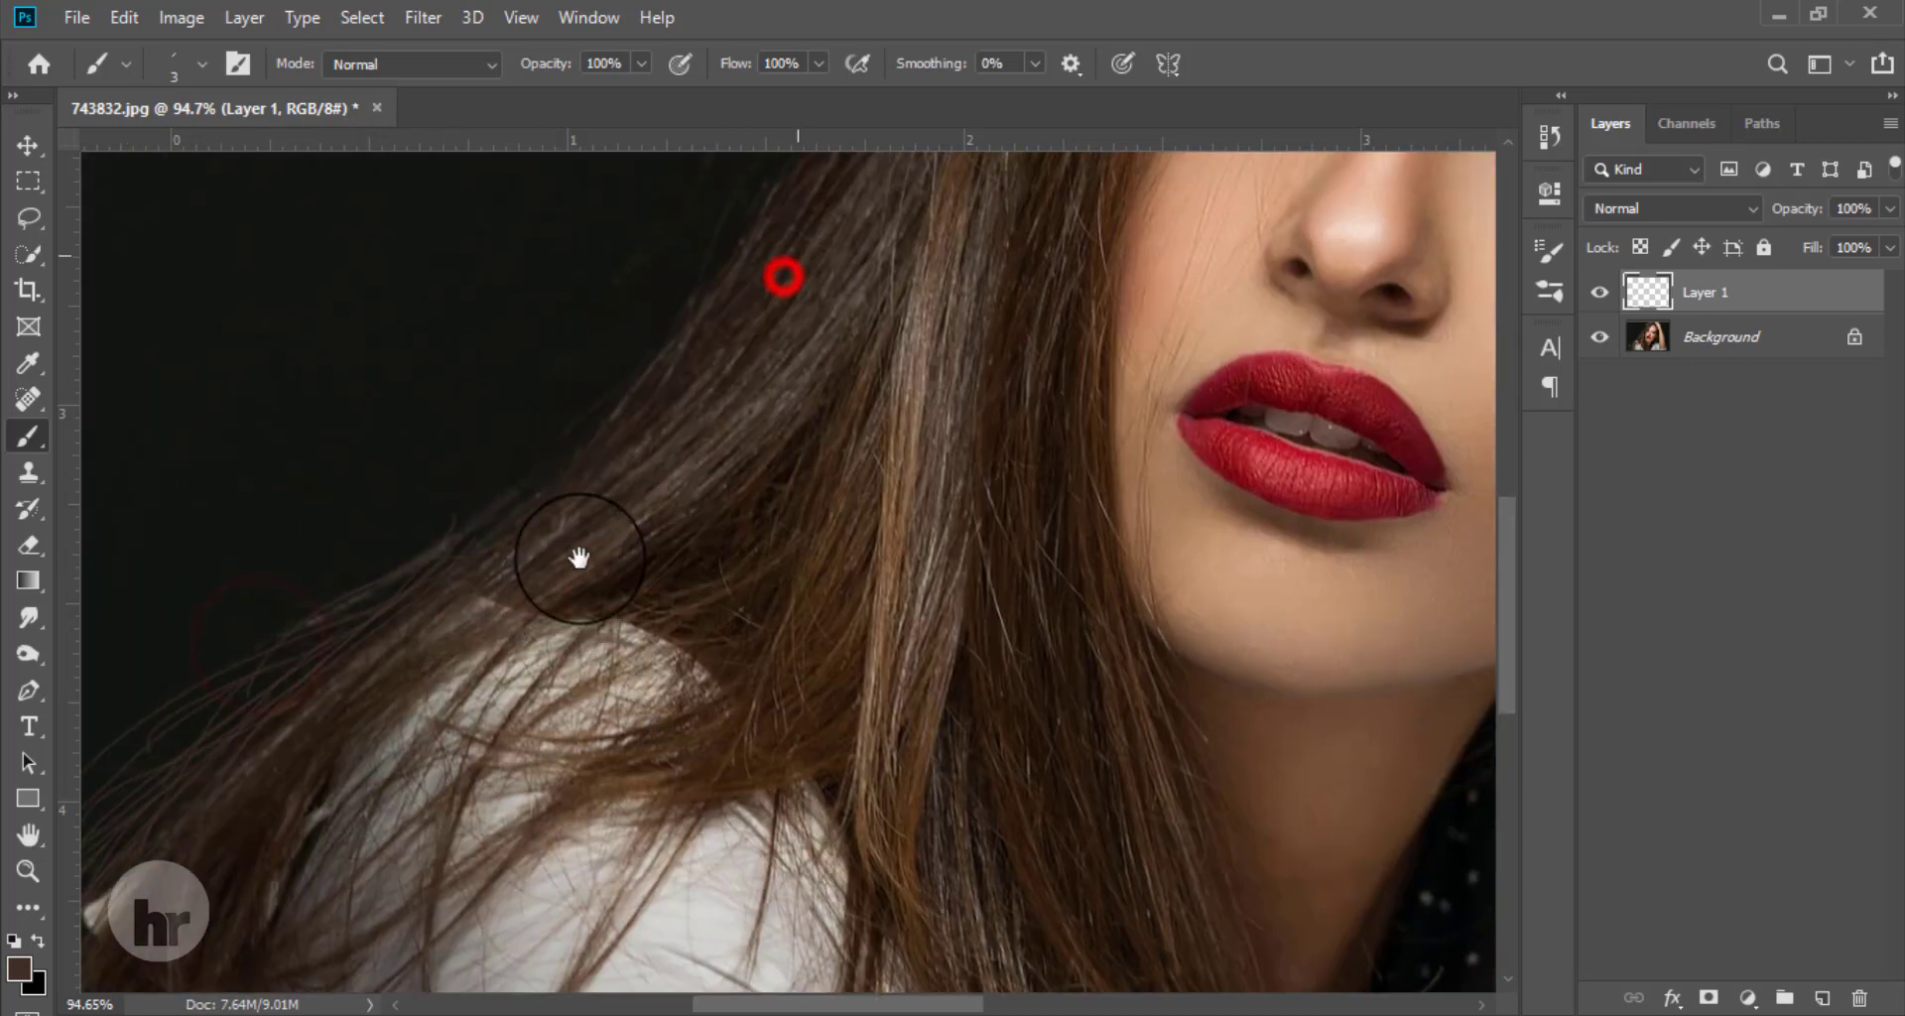
drag(669, 343, 469, 526)
mouse_move(718, 289)
mouse_down()
mouse_move(607, 535)
mouse_move(698, 282)
mouse_move(507, 494)
mouse_up()
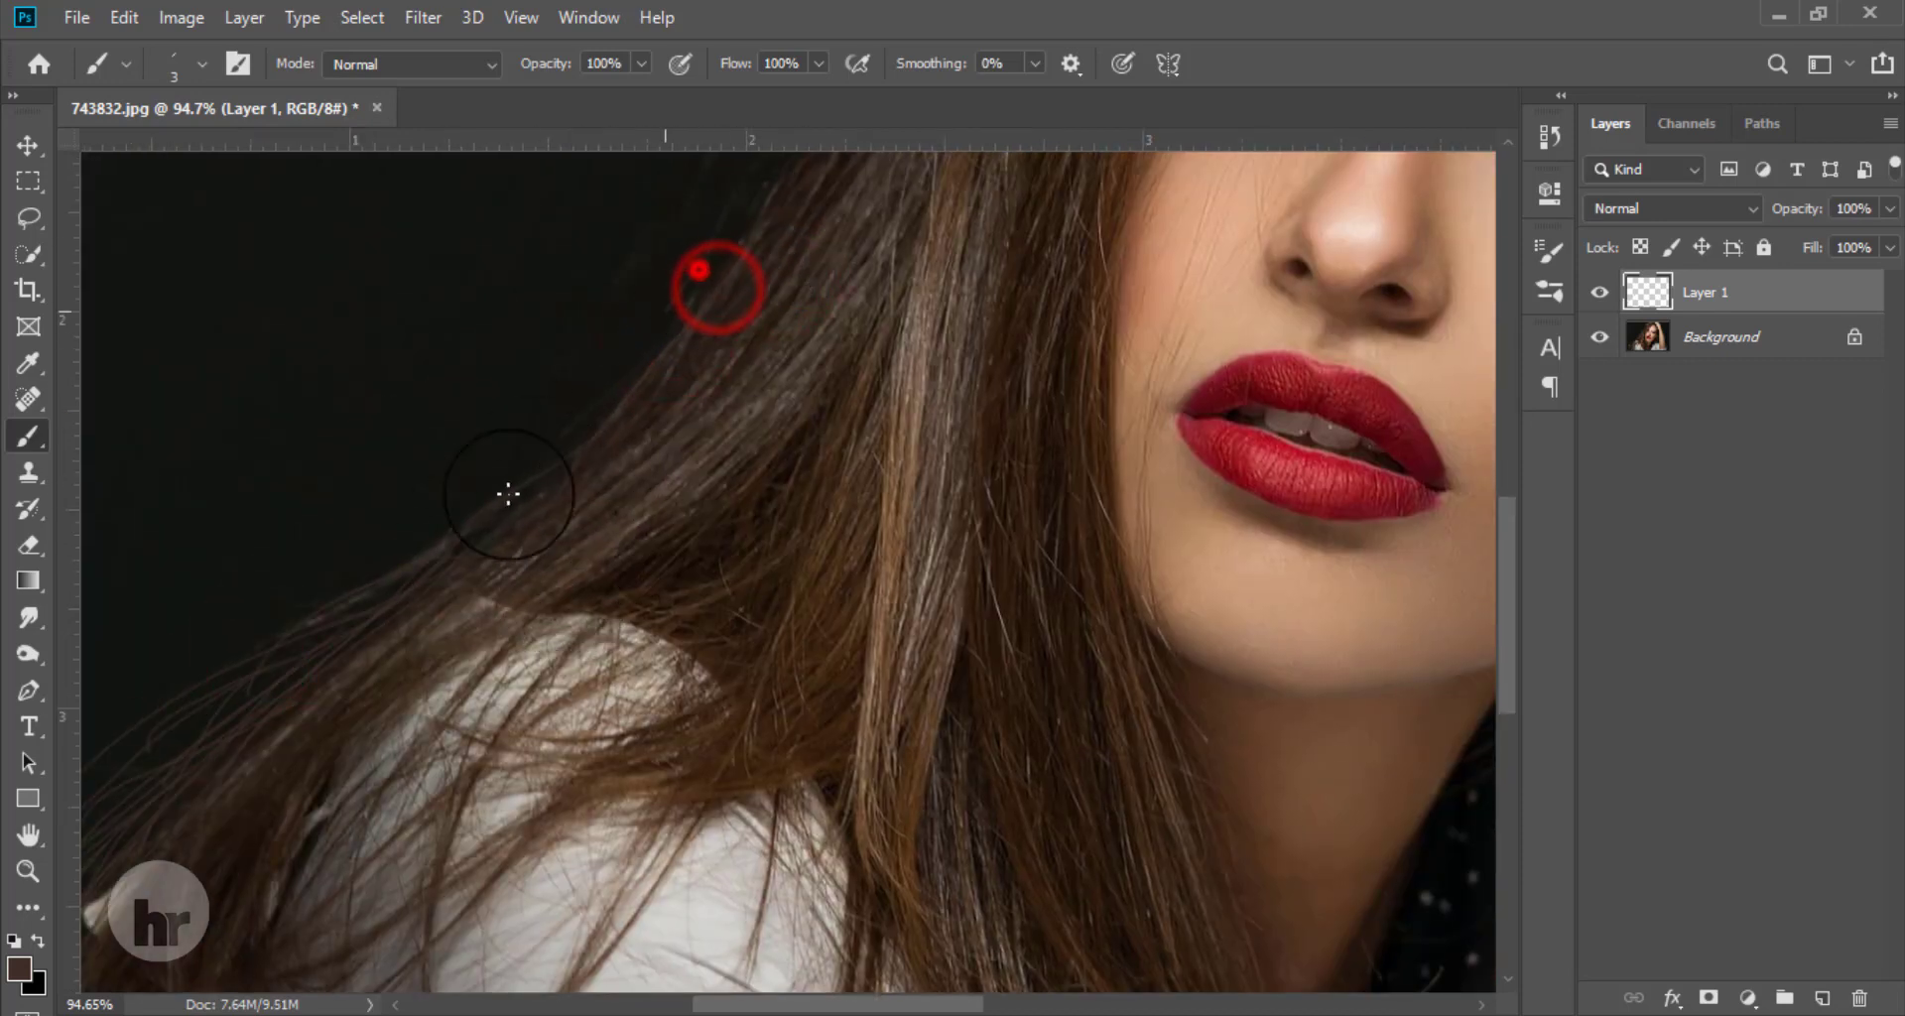
drag(735, 212, 478, 495)
drag(746, 226, 615, 456)
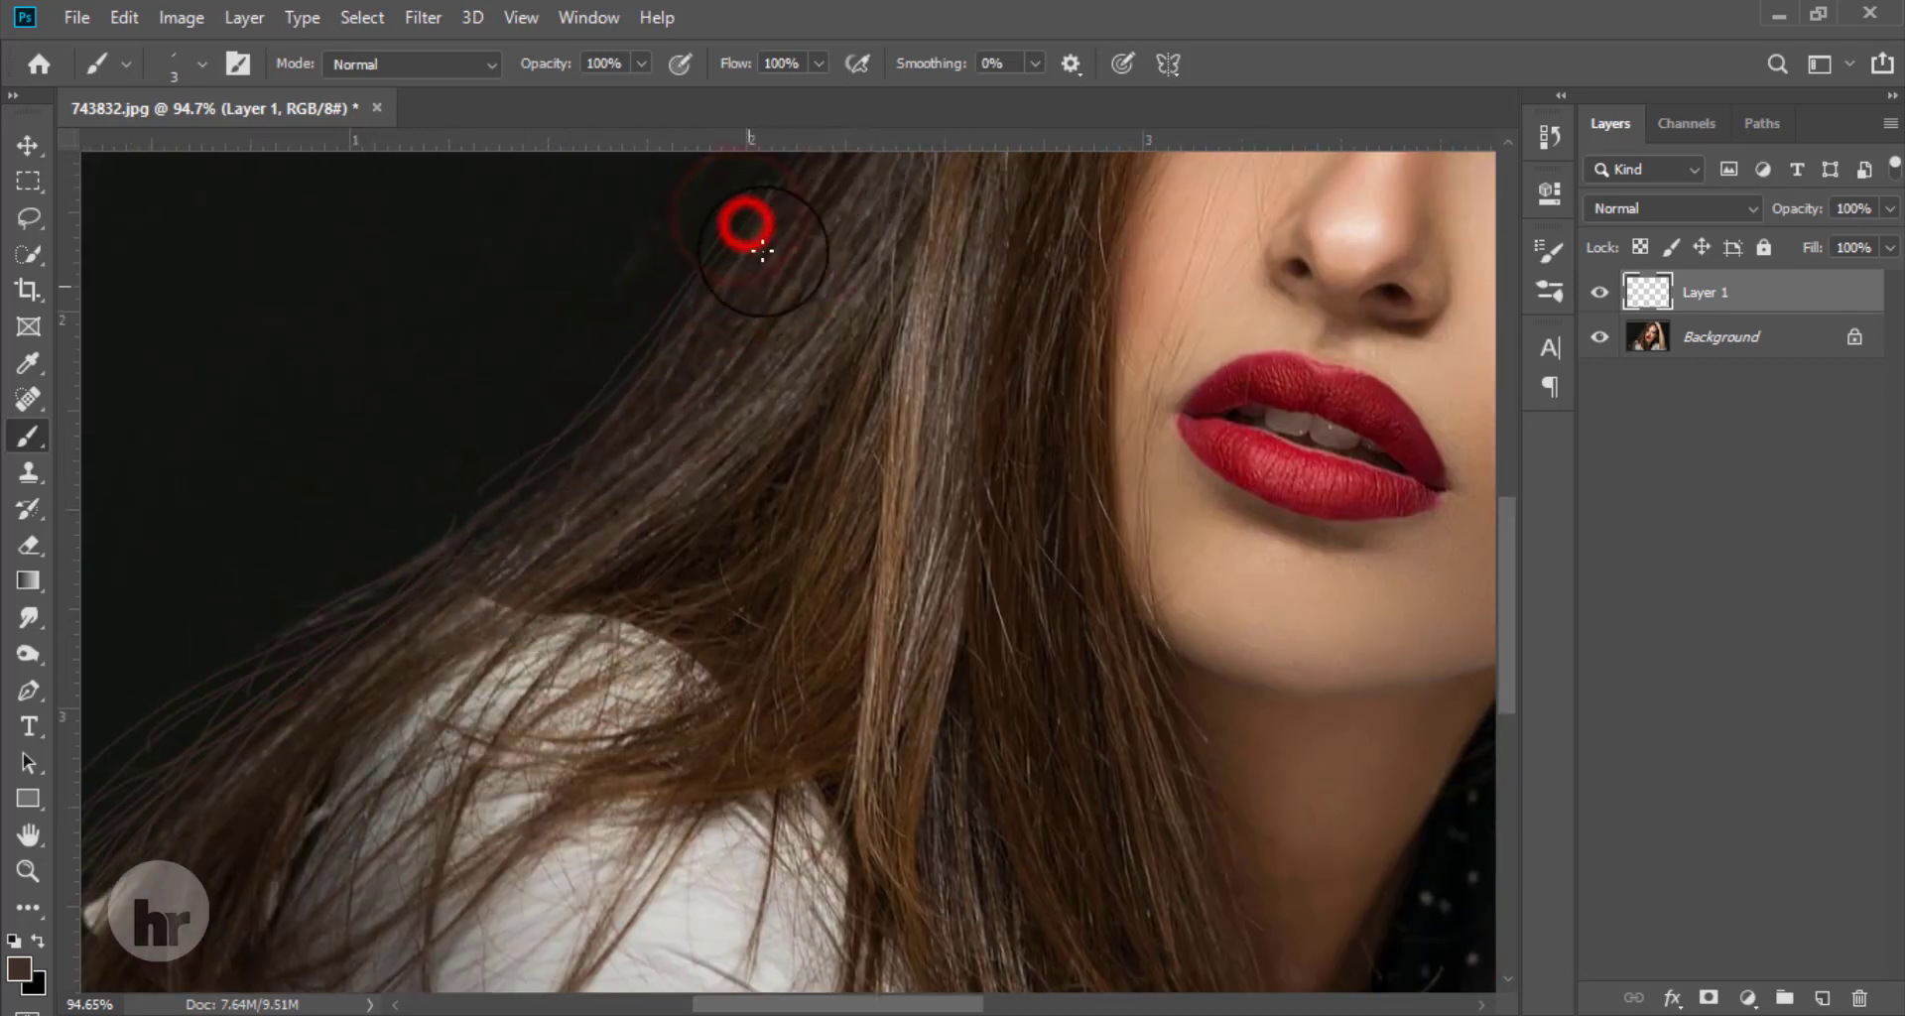
drag(505, 532, 460, 646)
drag(616, 378, 431, 586)
drag(469, 511, 437, 597)
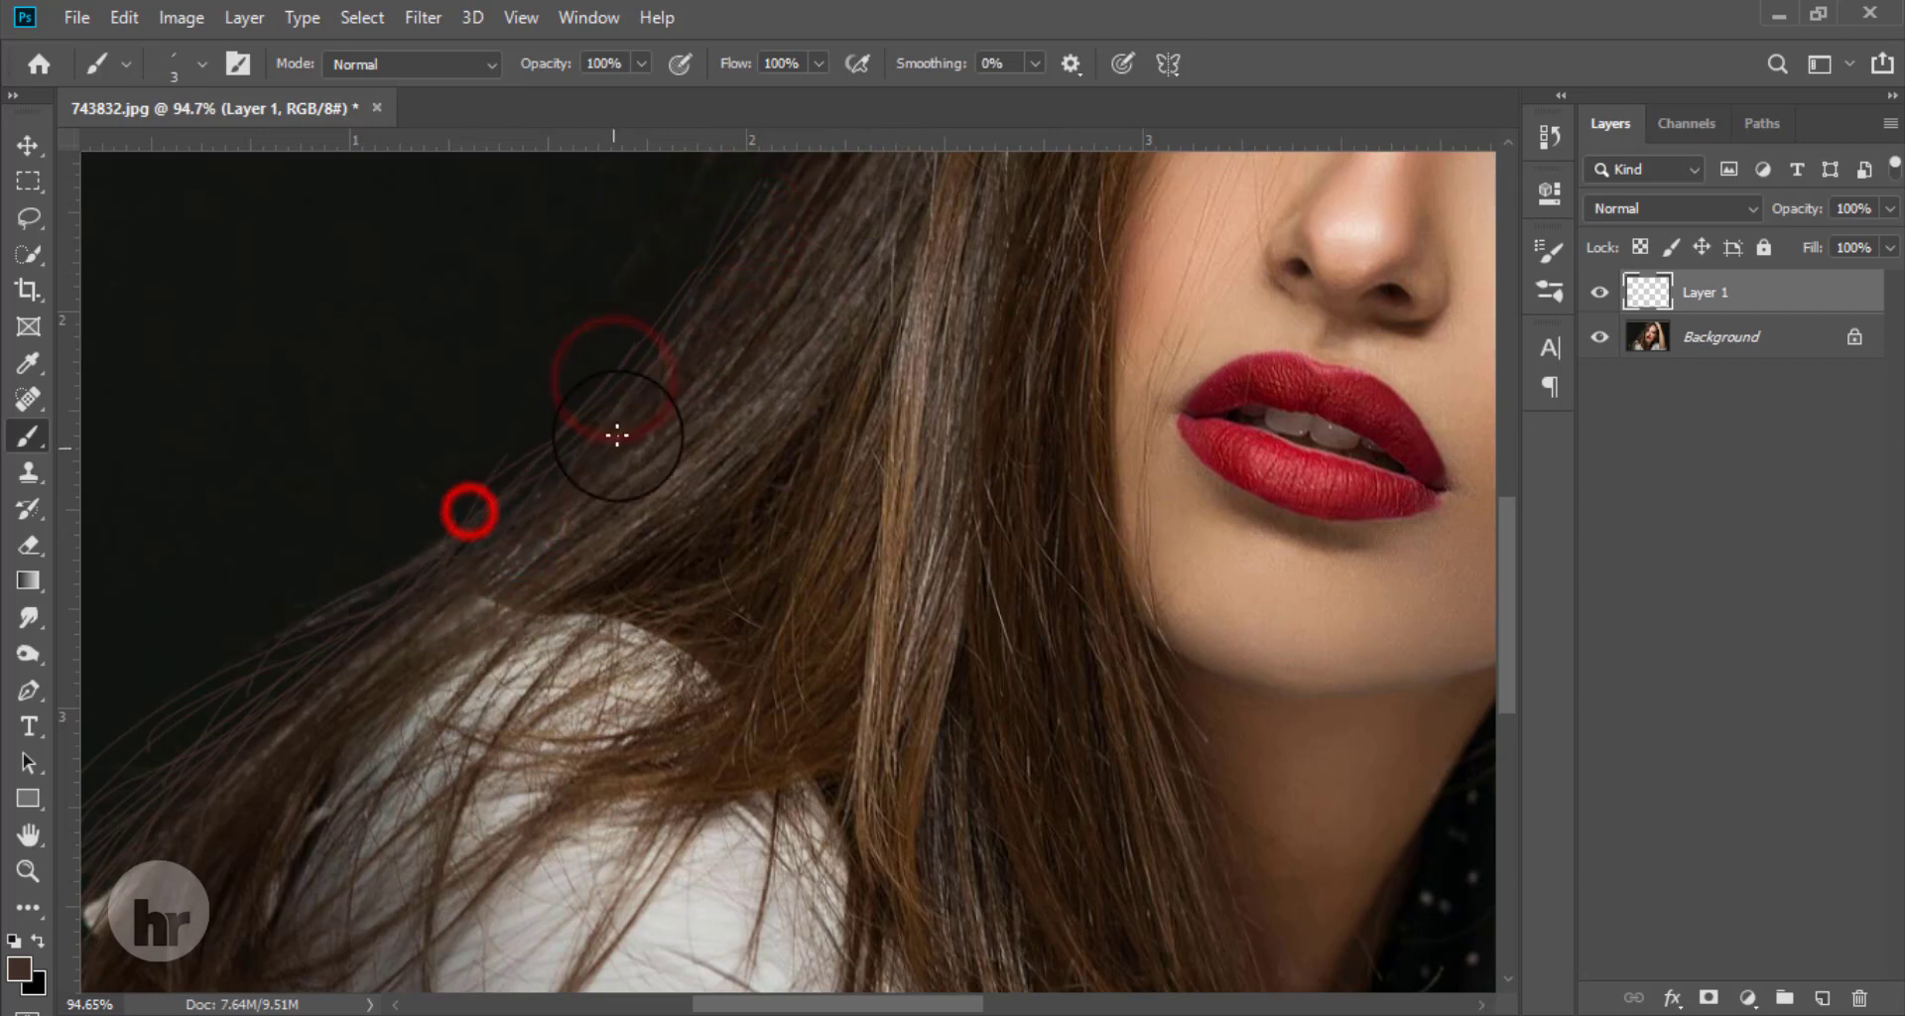
drag(540, 476, 392, 591)
drag(701, 319, 633, 471)
drag(830, 170, 616, 480)
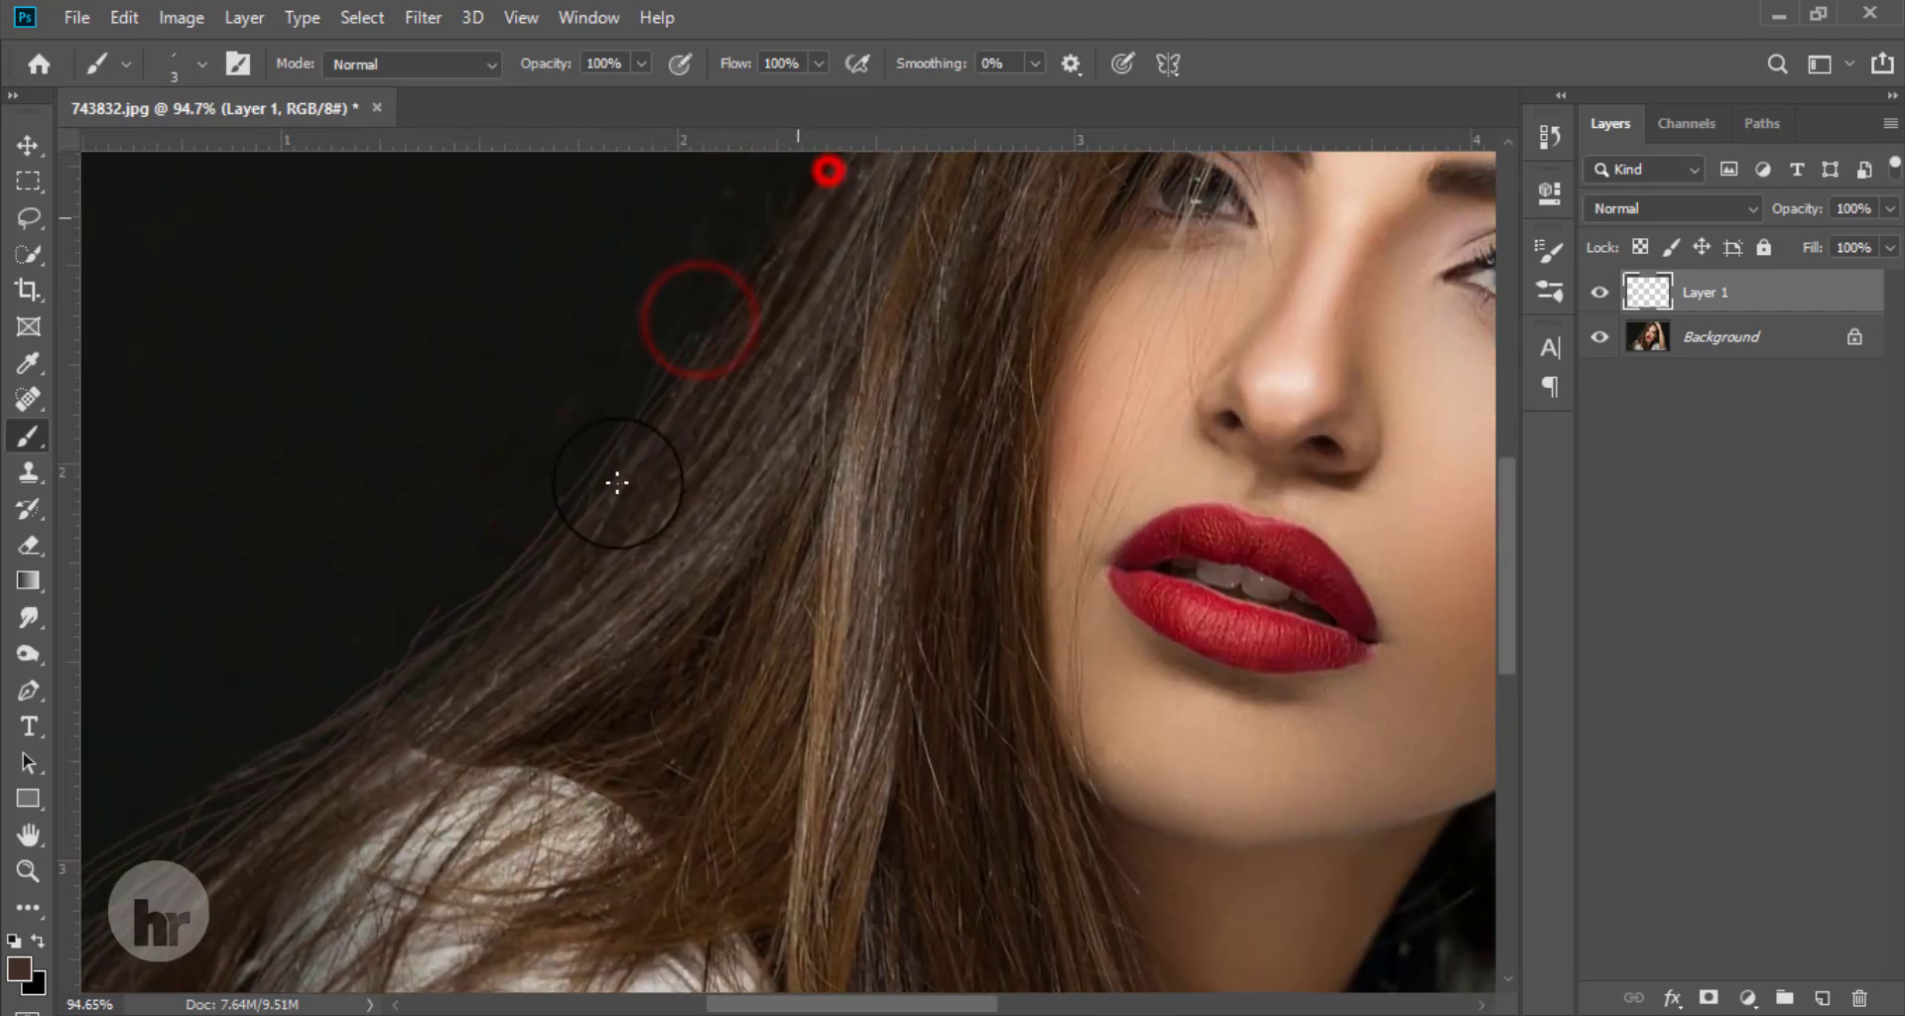
mouse_move(784, 210)
mouse_down()
mouse_move(654, 480)
mouse_move(562, 515)
mouse_up()
drag(783, 193, 583, 582)
drag(743, 301, 427, 688)
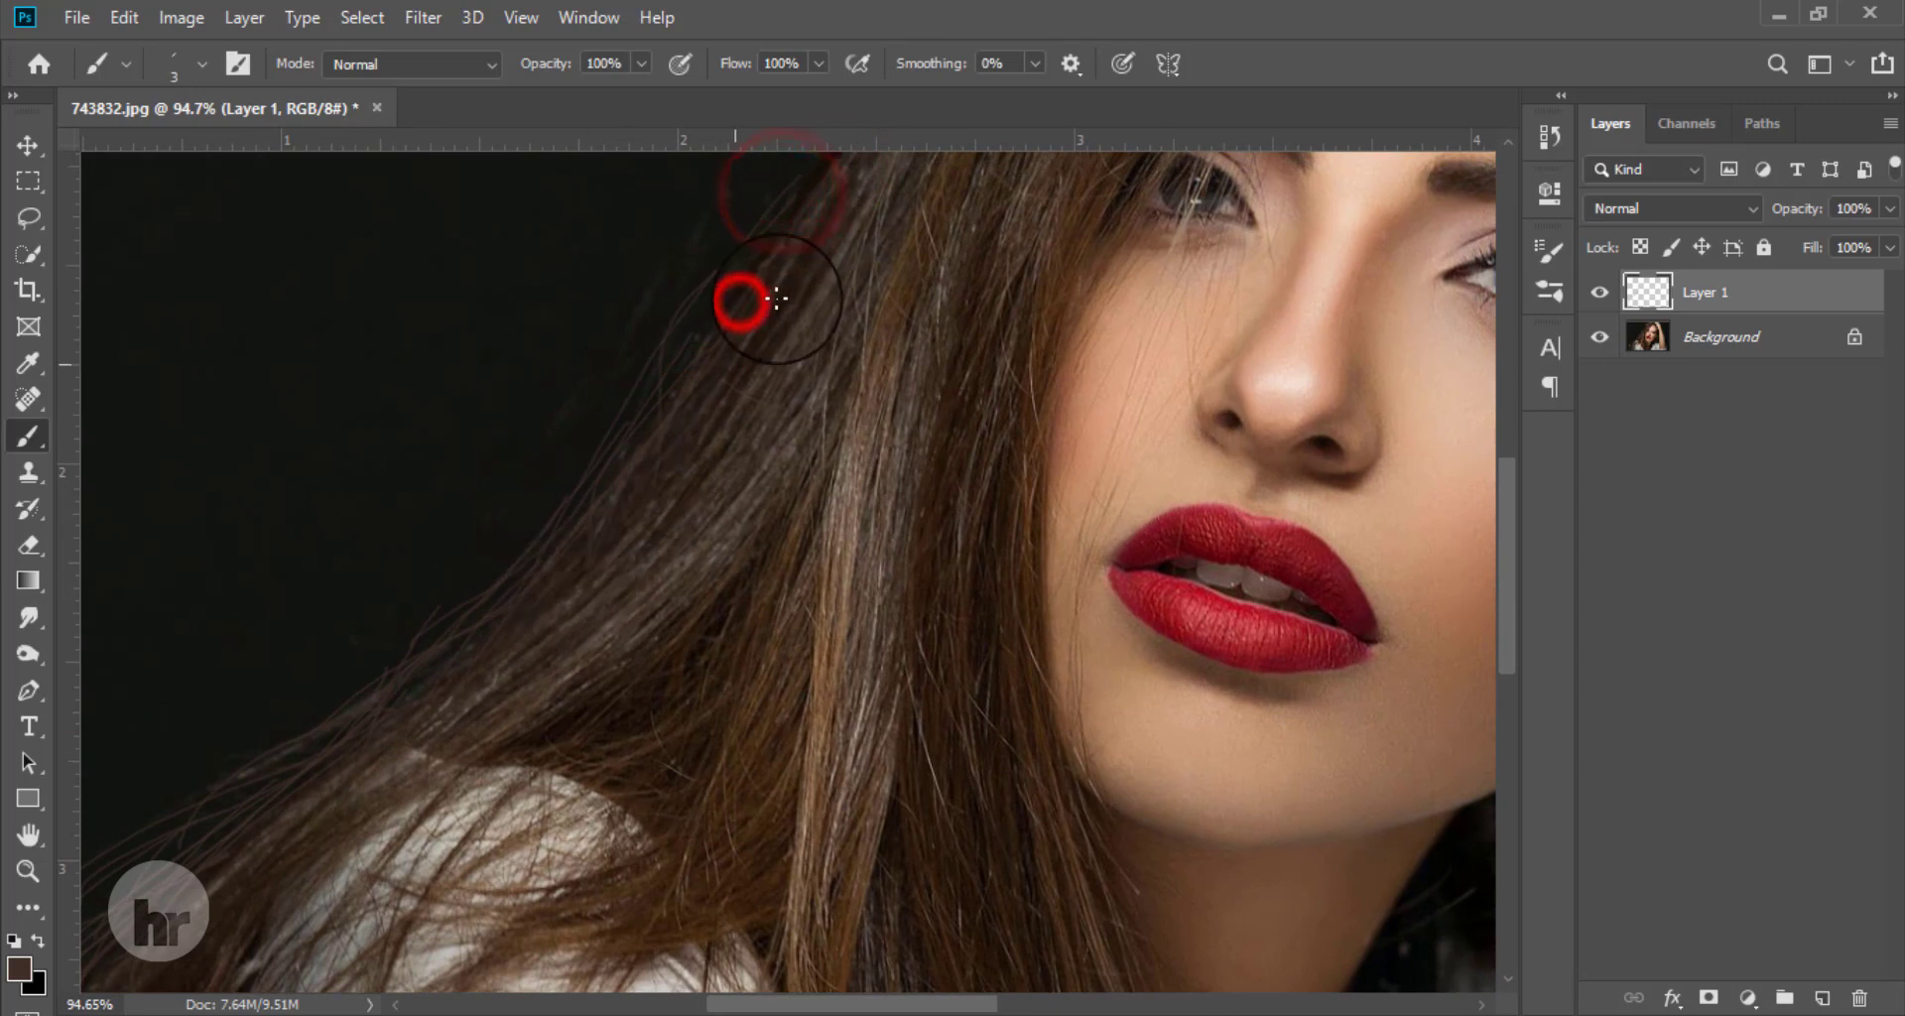
drag(692, 384, 605, 406)
drag(579, 498, 409, 728)
mouse_move(684, 327)
mouse_down()
mouse_move(551, 516)
mouse_move(480, 568)
mouse_move(506, 493)
mouse_move(483, 561)
mouse_up()
drag(681, 269, 551, 531)
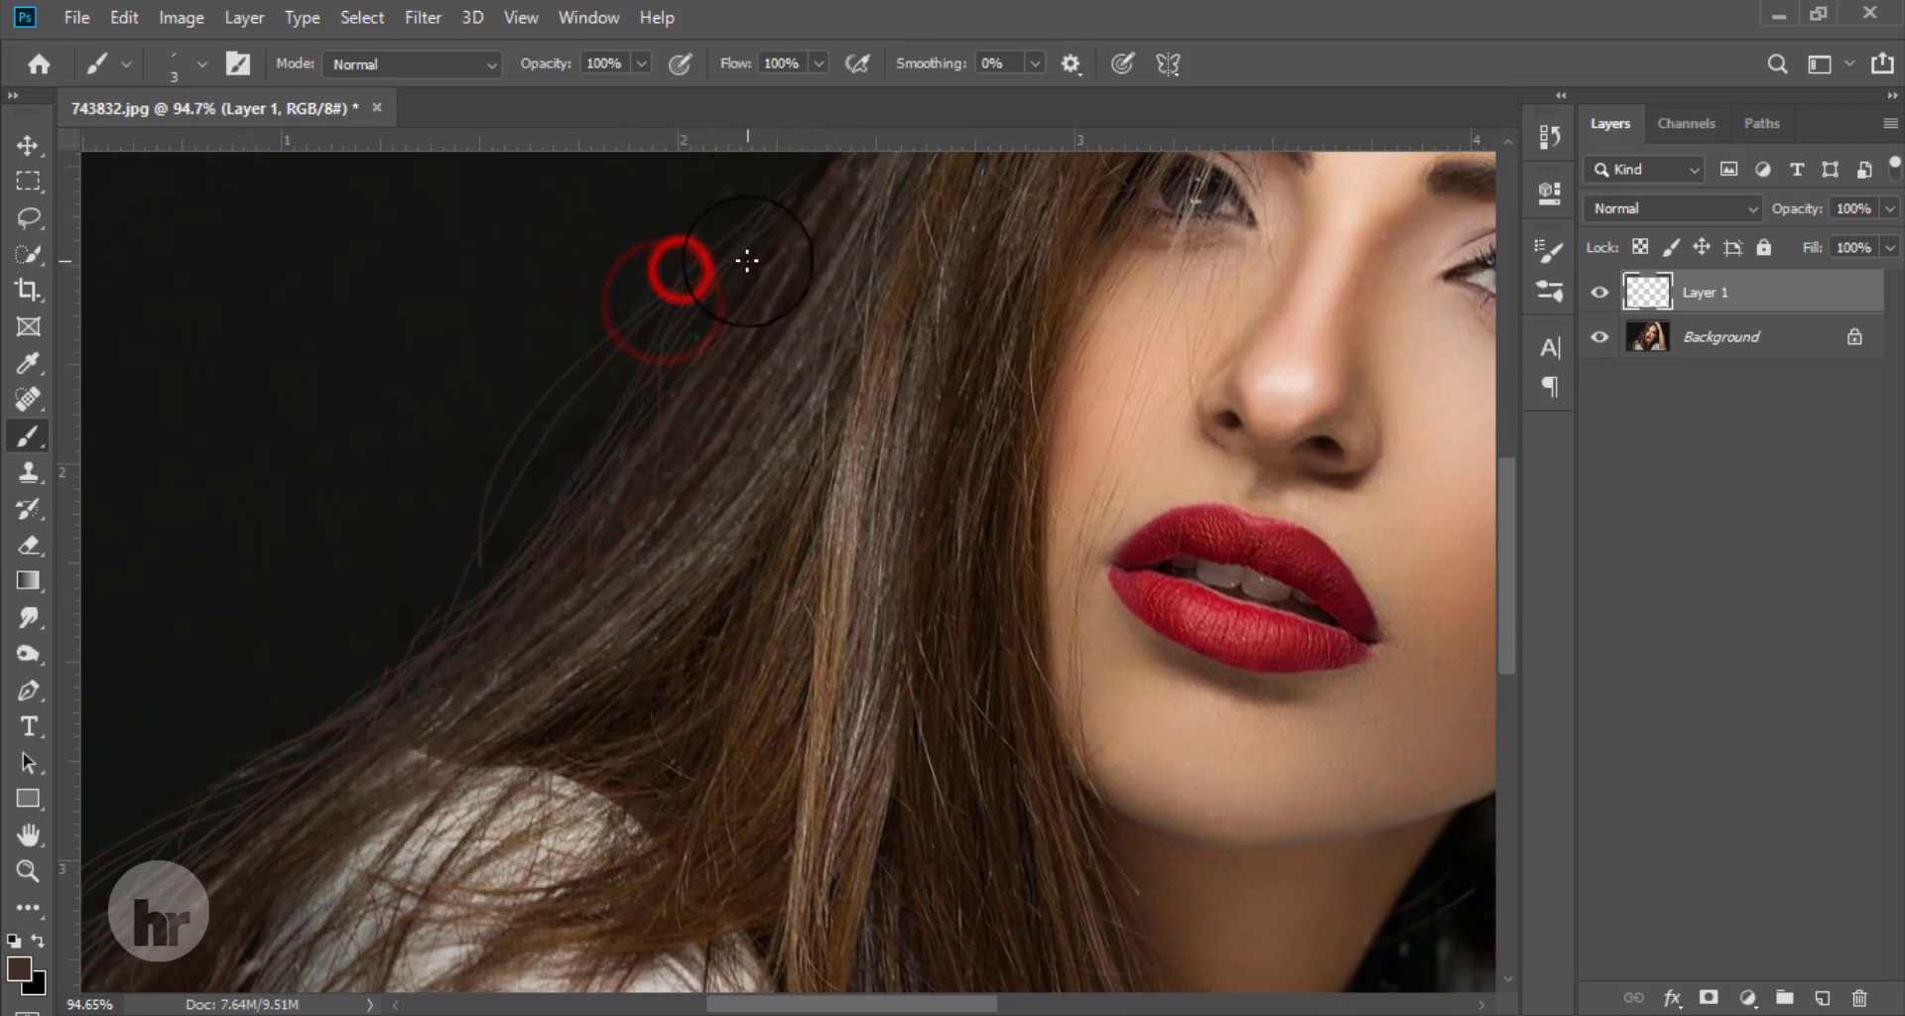
drag(700, 319, 474, 636)
drag(625, 327, 426, 692)
drag(612, 396, 319, 638)
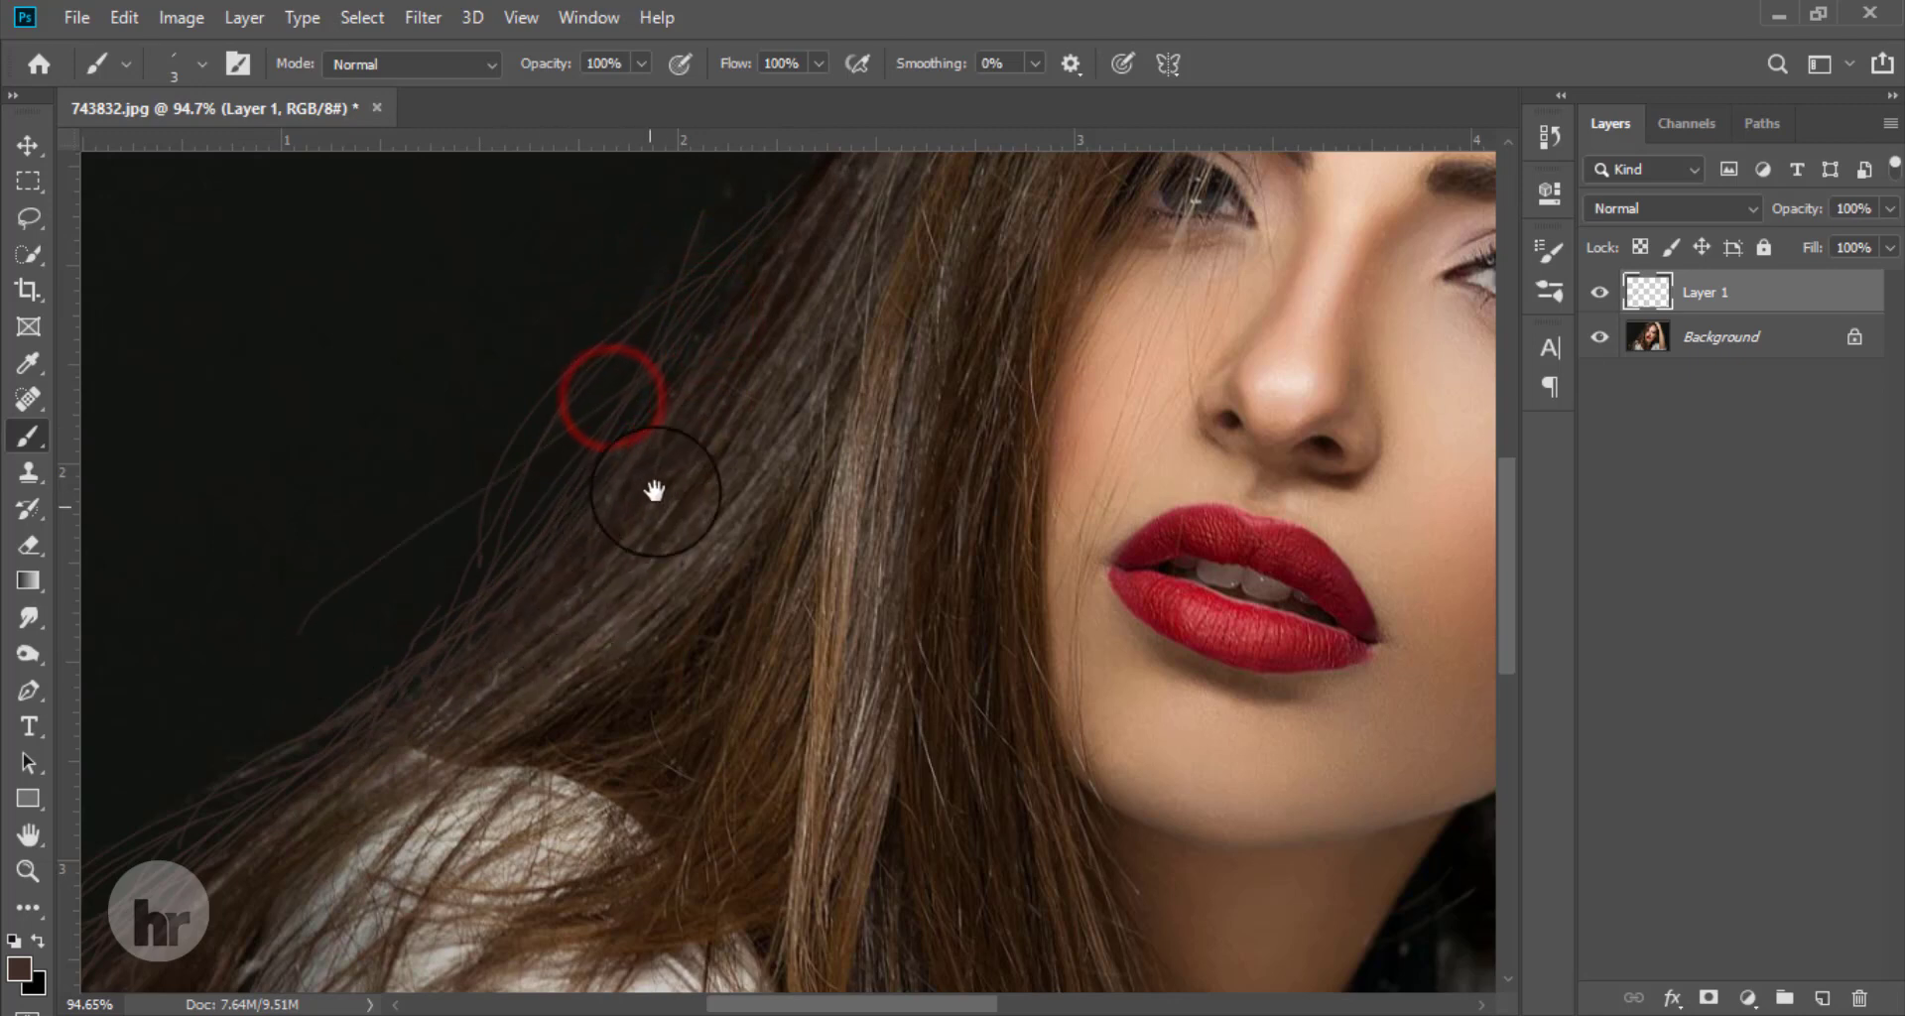
Step: Add longer flyaway strands from the middle of the hair's outer edge down past the shoulder to thicken the hair
scroll(679, 571, down, 1)
drag(787, 254, 744, 319)
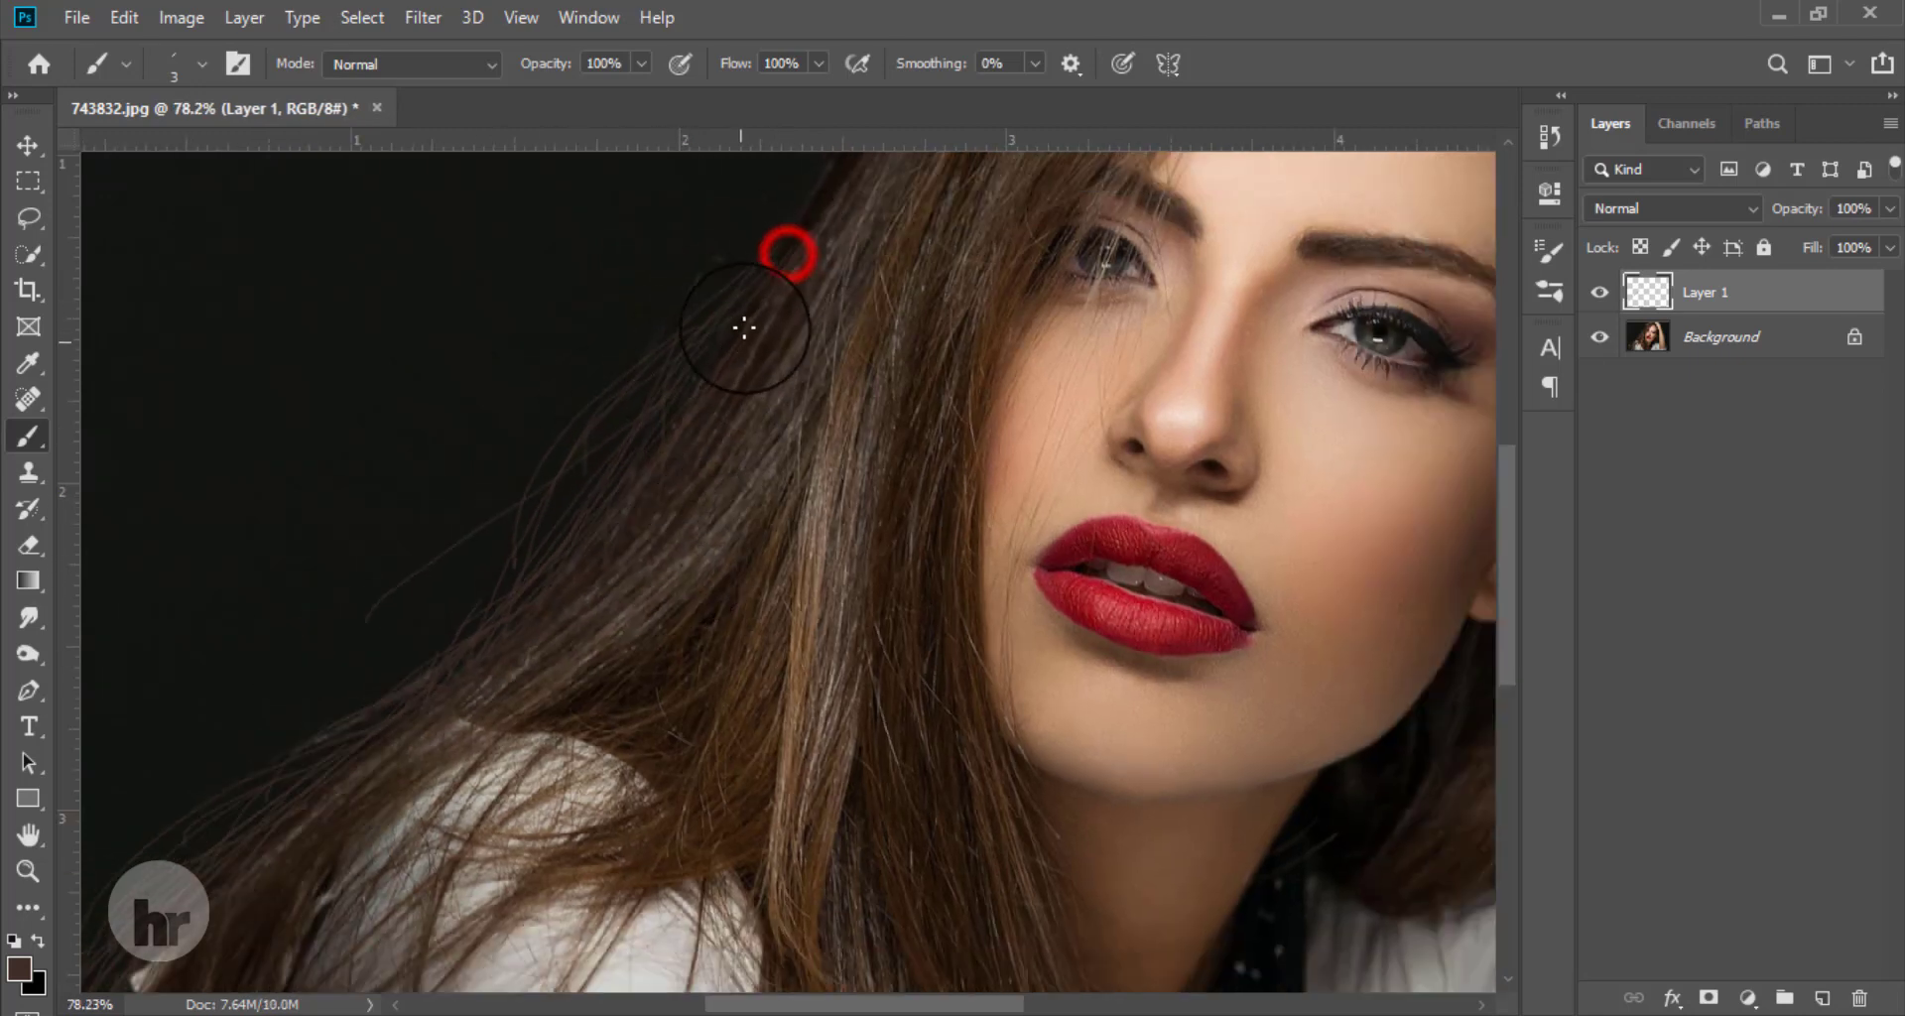
drag(698, 392, 618, 506)
drag(770, 272, 565, 540)
drag(685, 374, 455, 566)
drag(629, 413, 493, 608)
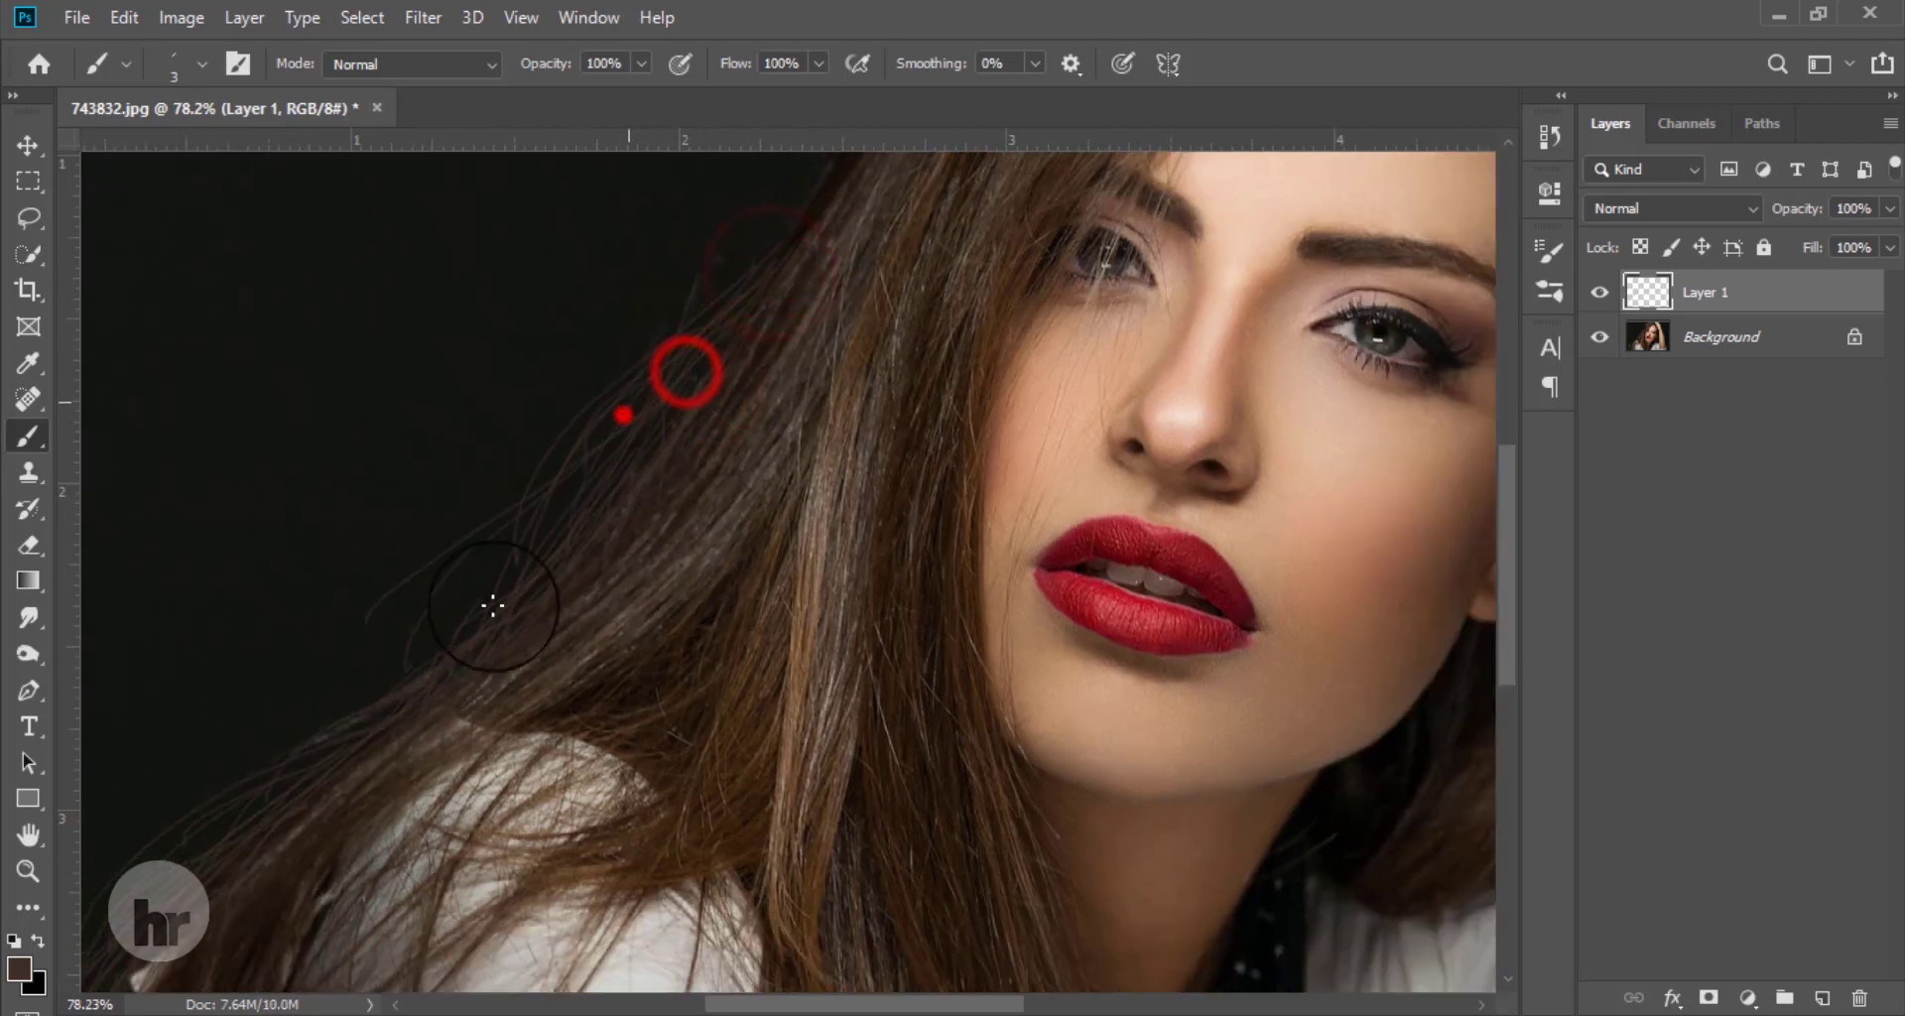
mouse_move(563, 498)
mouse_down()
mouse_move(388, 706)
mouse_move(447, 645)
mouse_up()
mouse_move(532, 572)
mouse_down()
mouse_move(364, 710)
mouse_move(156, 824)
mouse_move(97, 783)
mouse_up()
mouse_move(472, 606)
mouse_down()
mouse_move(266, 843)
mouse_move(333, 727)
mouse_up()
drag(399, 647, 248, 844)
drag(519, 560, 148, 791)
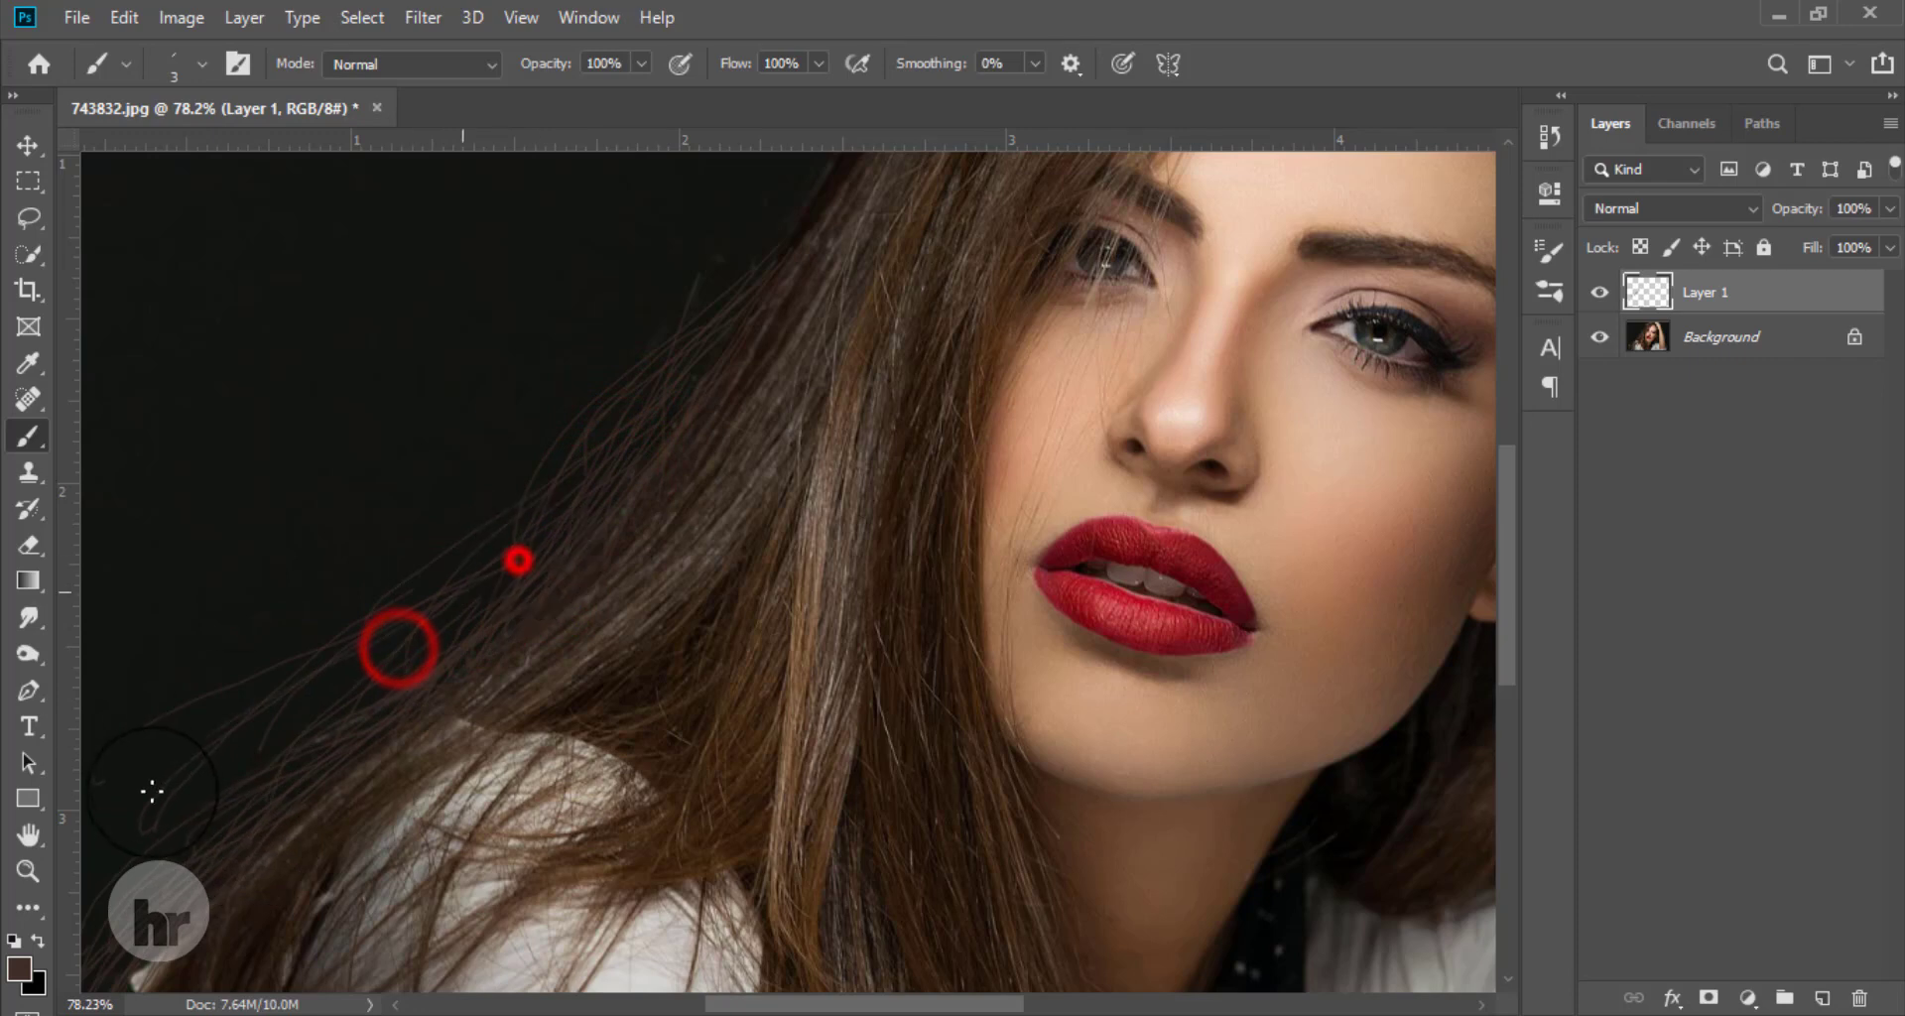
drag(399, 640, 151, 875)
mouse_move(515, 578)
mouse_down()
mouse_move(285, 685)
mouse_move(89, 854)
mouse_up()
drag(457, 668, 116, 935)
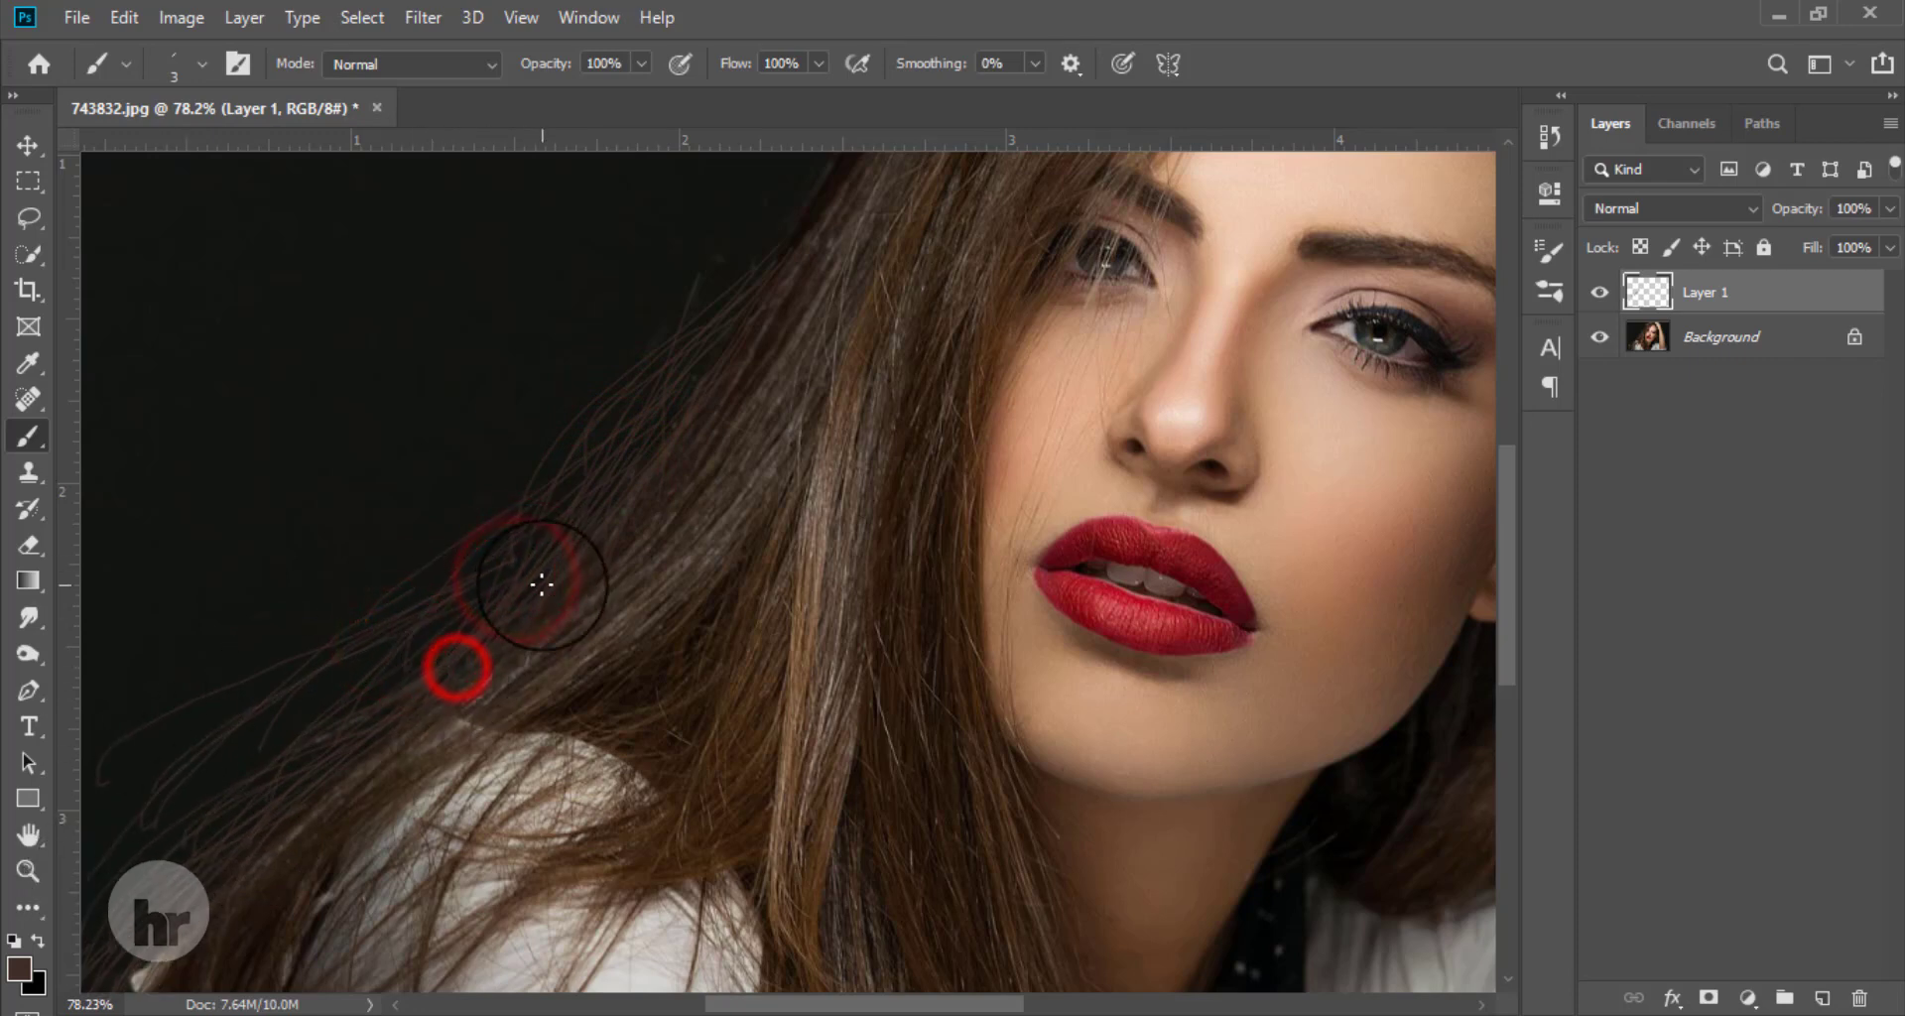
drag(502, 603, 308, 735)
mouse_move(587, 553)
mouse_down()
mouse_move(358, 685)
mouse_move(138, 864)
mouse_up()
drag(377, 663, 173, 796)
Step: Paint fine strands along the upper outer edge of the hair, beside the forehead and eye, straying slightly into the dark background
drag(638, 621, 566, 787)
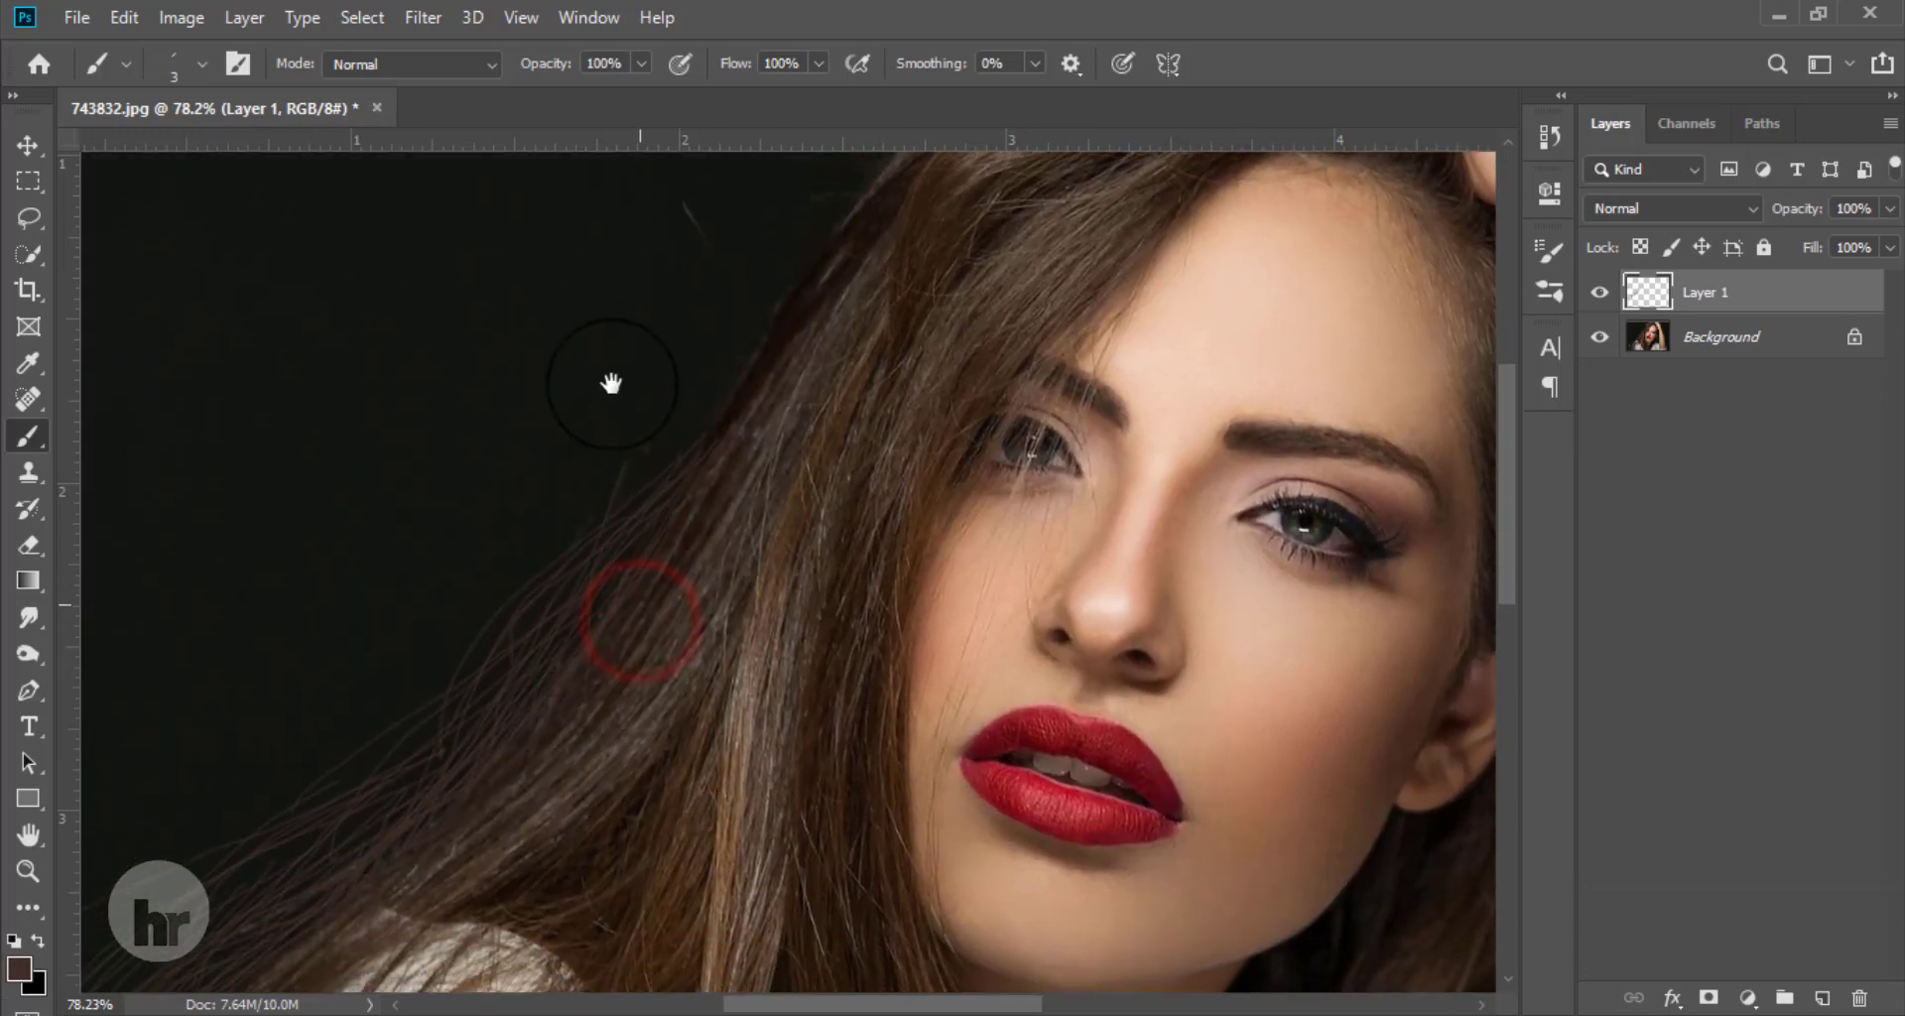
drag(706, 446, 664, 494)
drag(834, 221, 570, 493)
drag(741, 308, 556, 604)
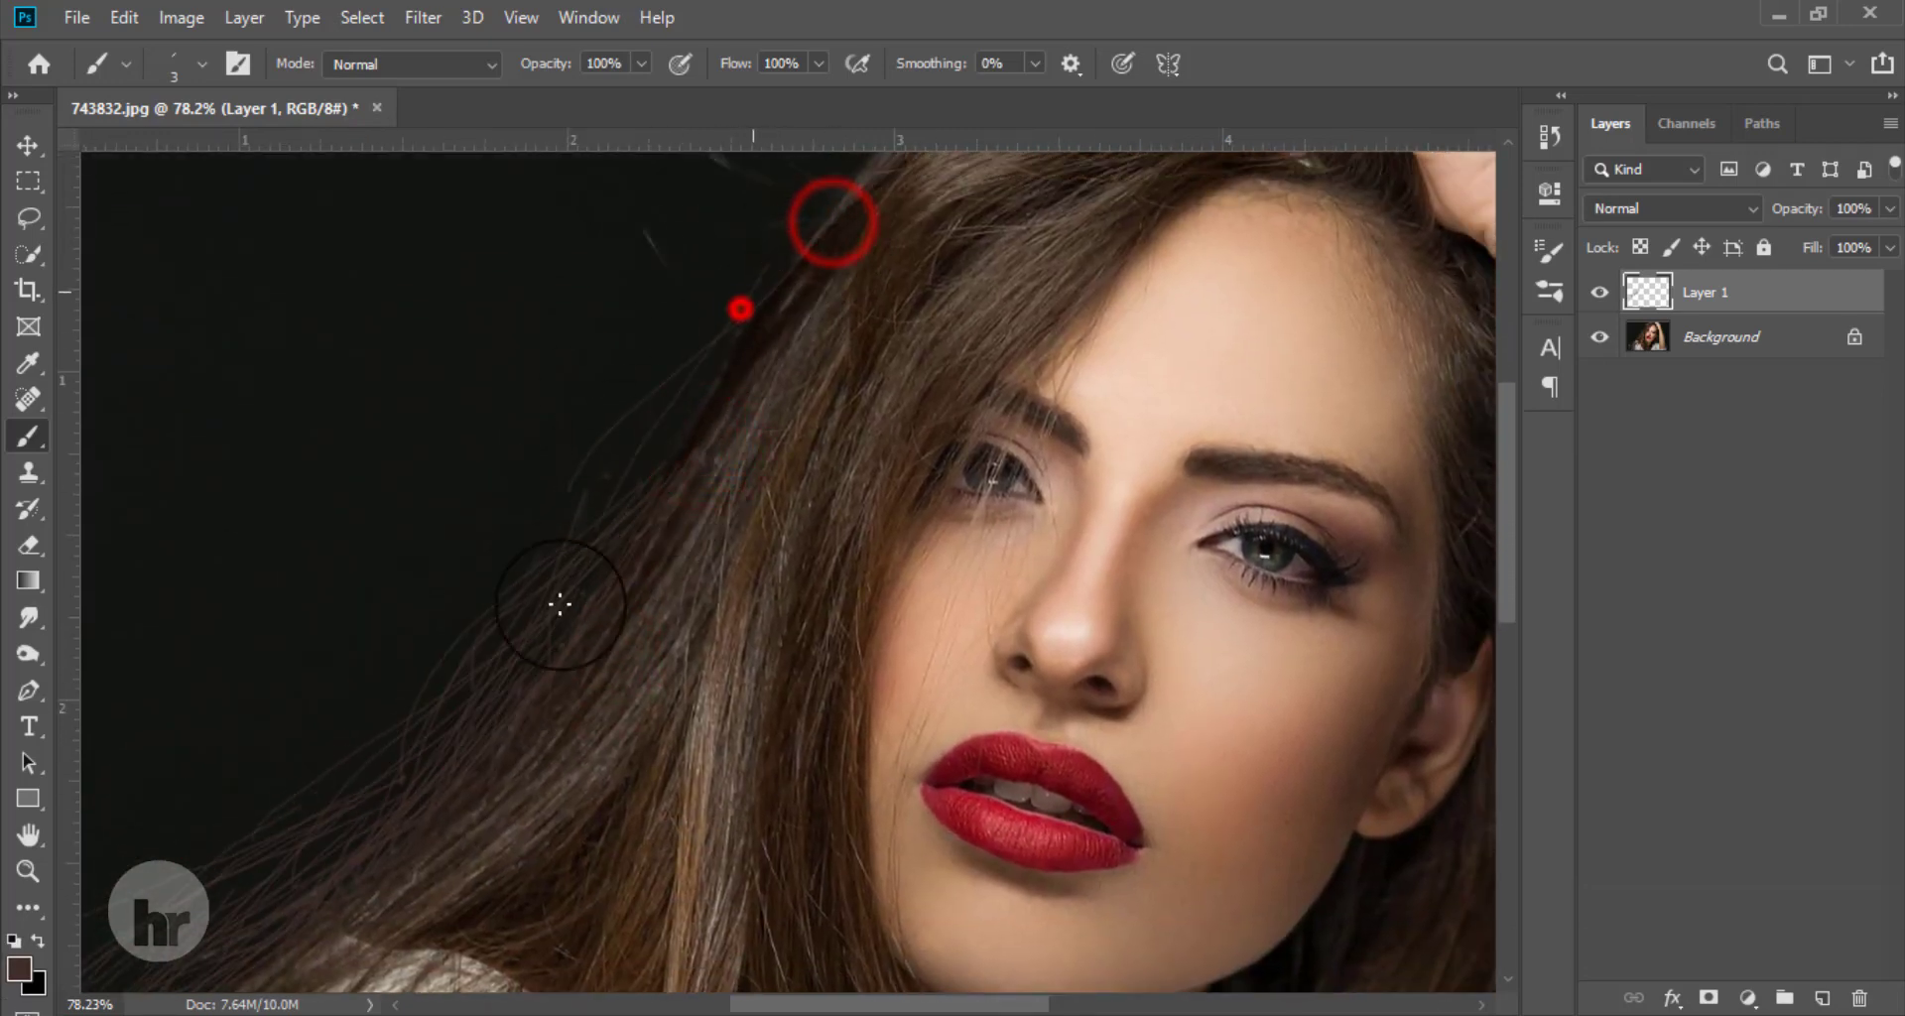
drag(715, 397, 572, 547)
drag(655, 384, 574, 611)
drag(749, 329, 655, 519)
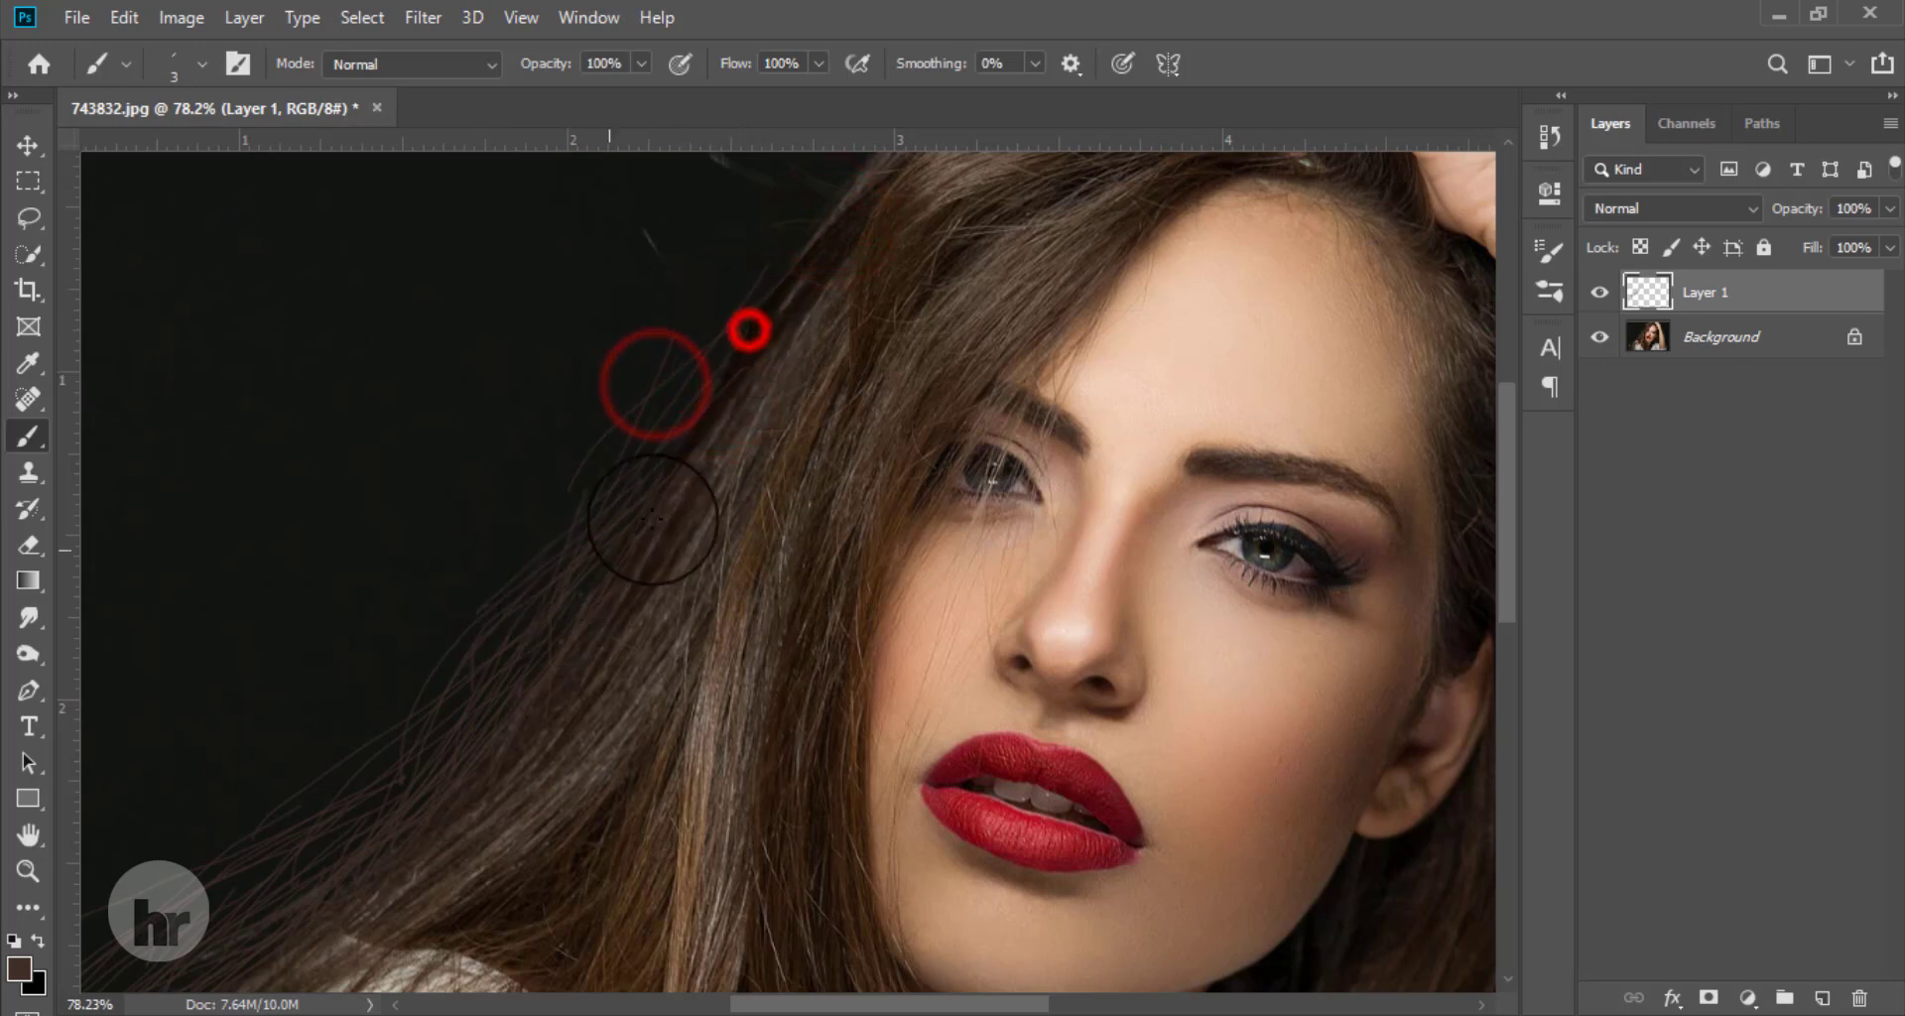
Step: Paint longer flyaway strands from the hair's outer edge at eye level down to just above the white sleeve
drag(685, 383, 529, 564)
drag(601, 442, 357, 752)
drag(615, 612, 324, 850)
drag(593, 563, 396, 817)
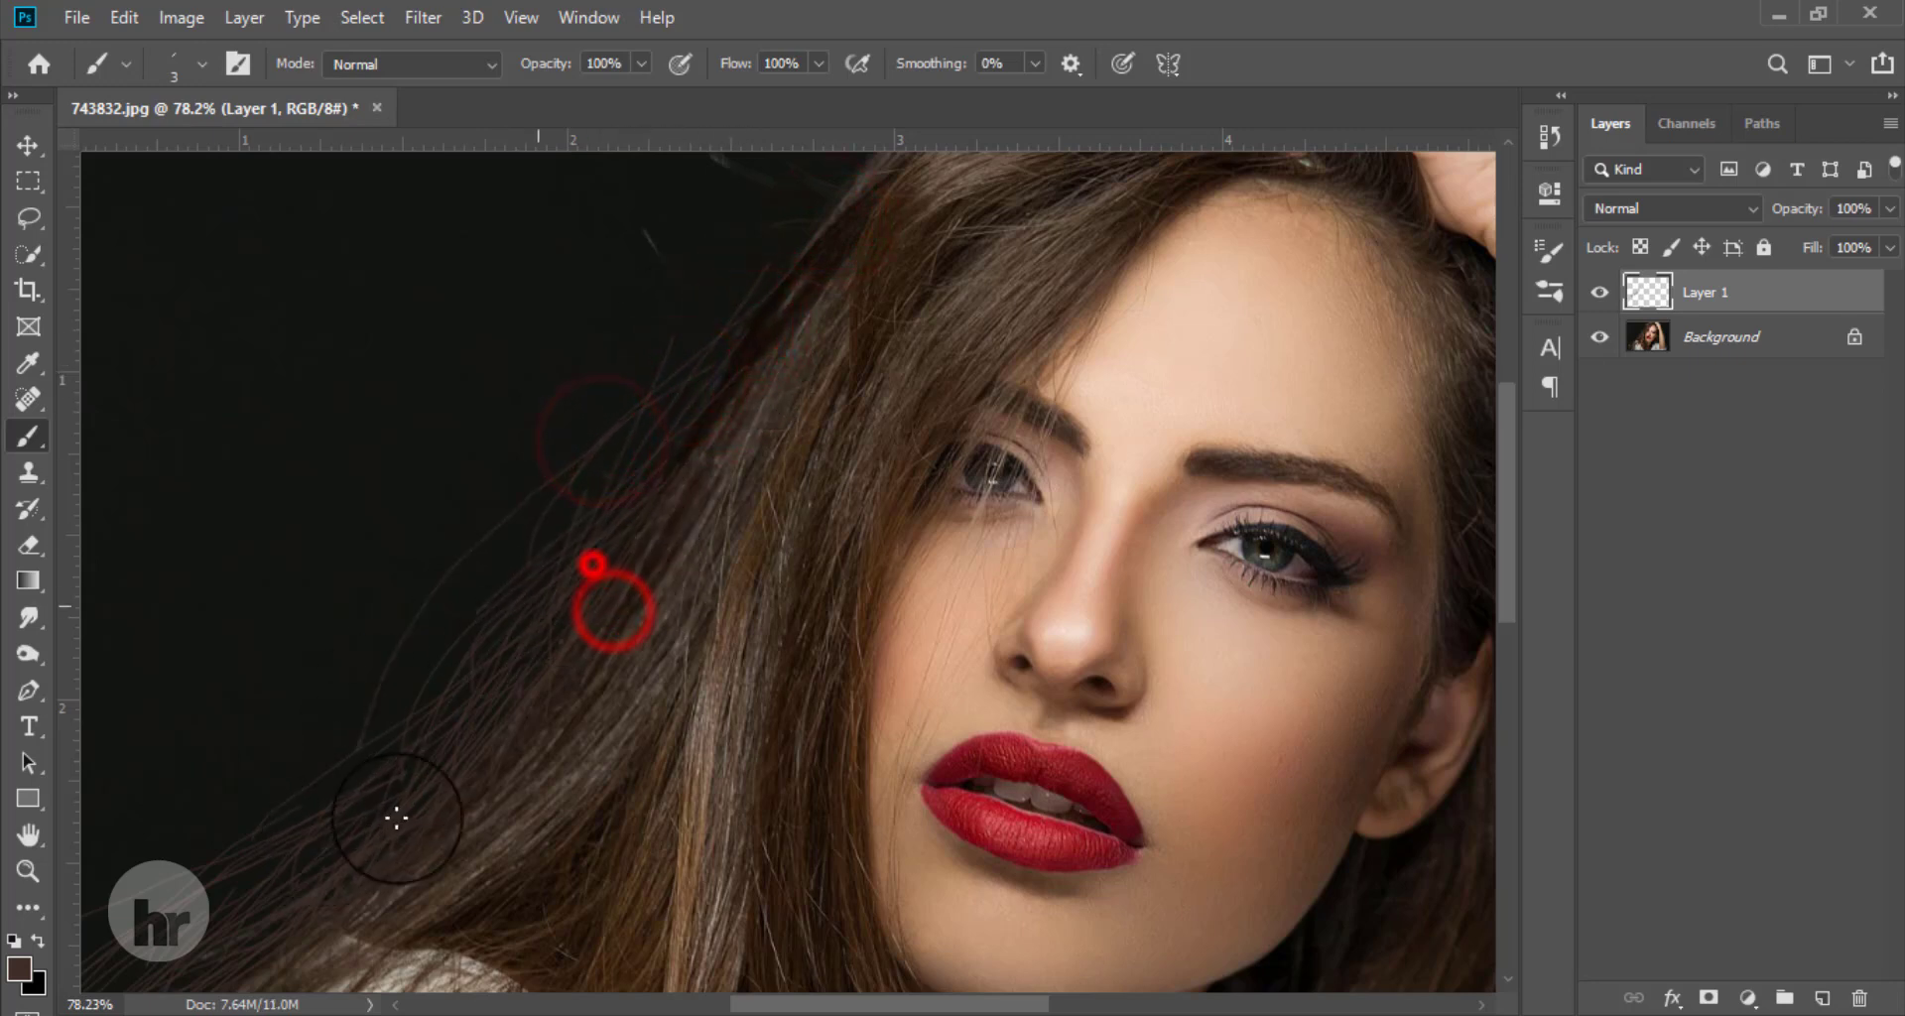
mouse_move(633, 442)
mouse_down()
mouse_move(556, 550)
mouse_move(489, 586)
mouse_up()
mouse_move(425, 651)
mouse_down()
mouse_move(391, 681)
mouse_move(265, 939)
mouse_up()
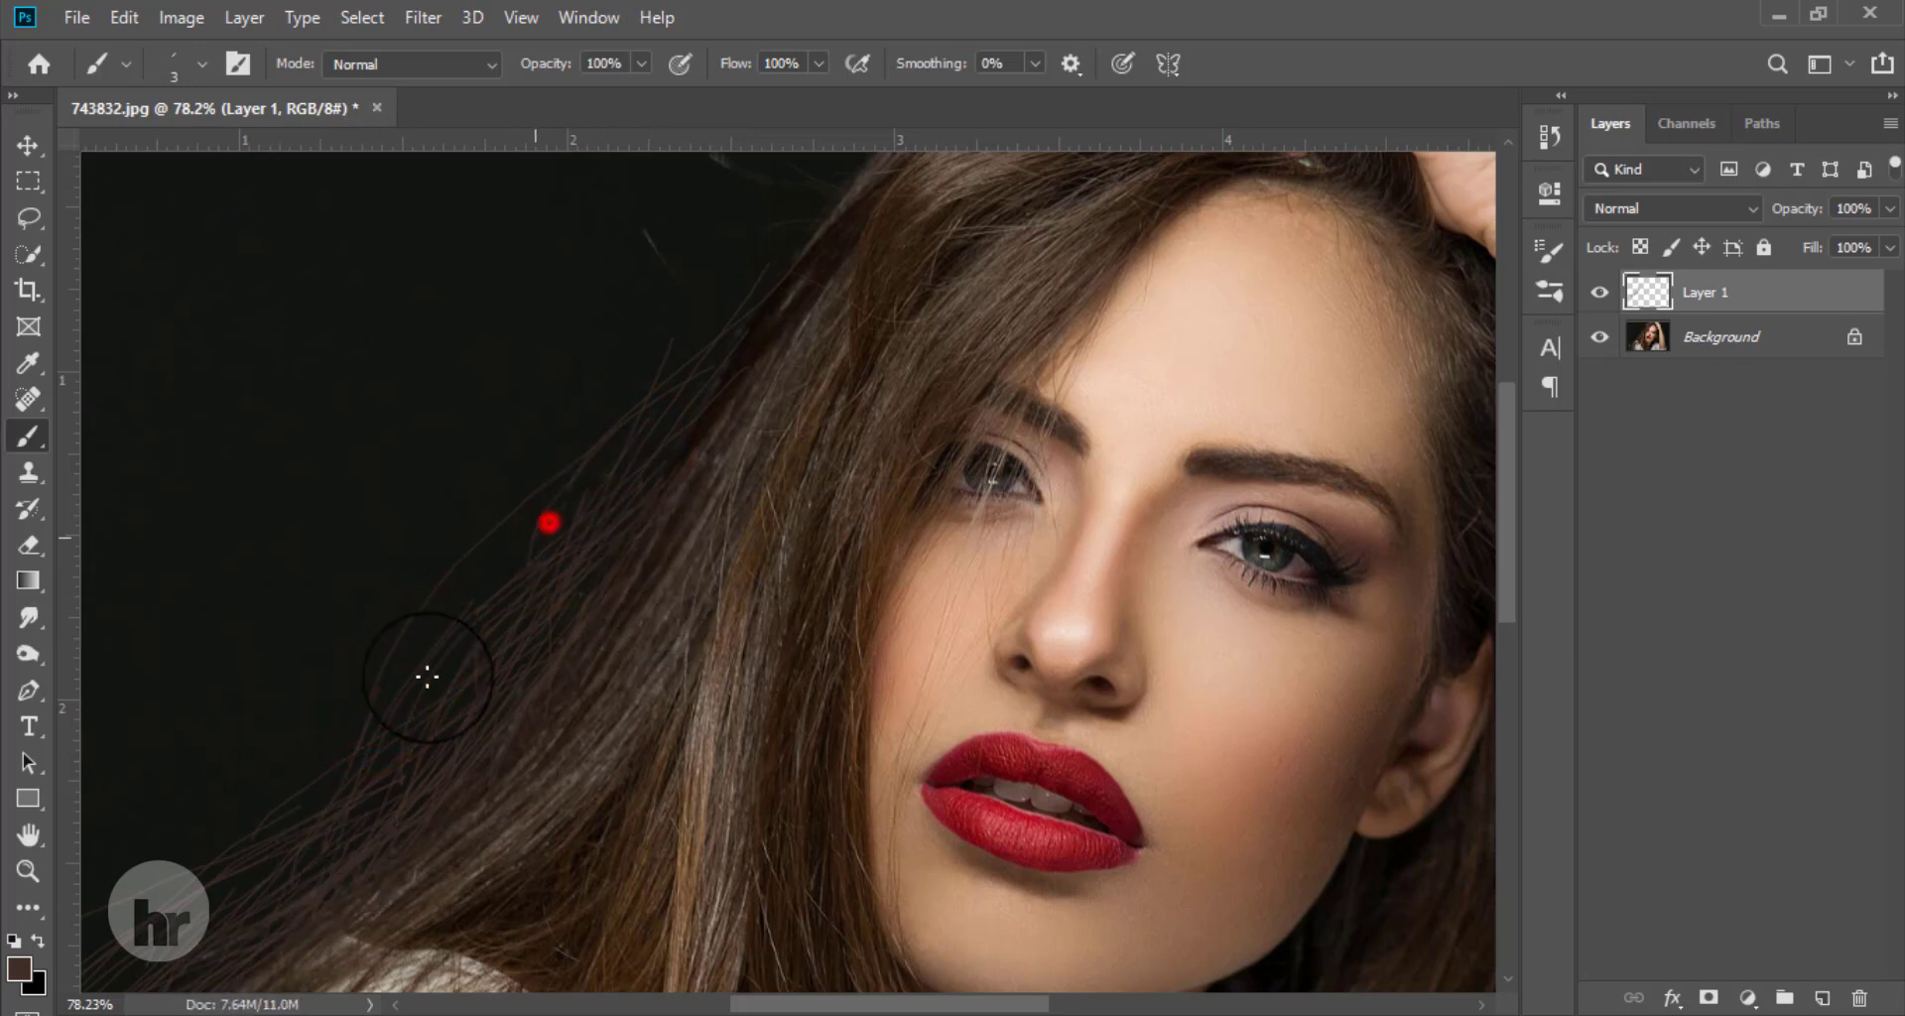
mouse_move(678, 444)
mouse_down()
mouse_move(450, 775)
mouse_move(238, 908)
mouse_up()
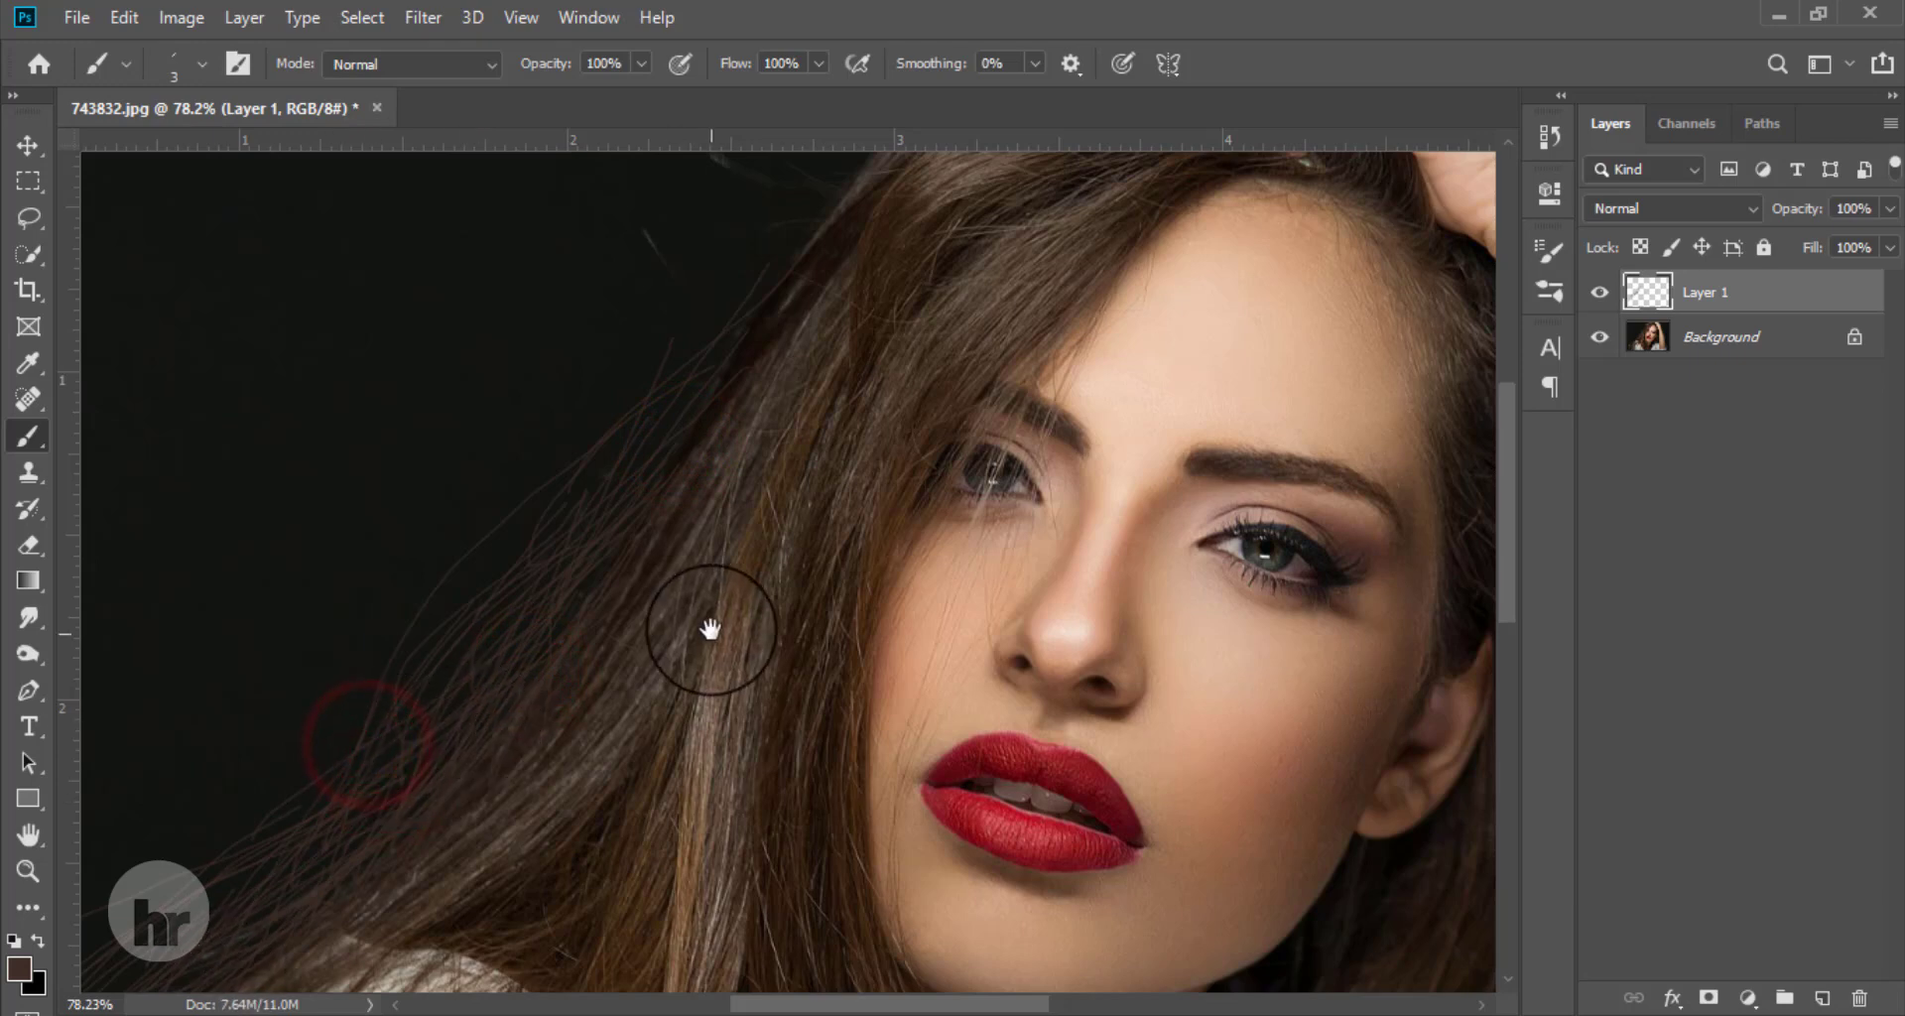
Step: Paint long thin strands from the crown near the raised hand down along the hair's outer edge to below eye level
drag(685, 515, 577, 785)
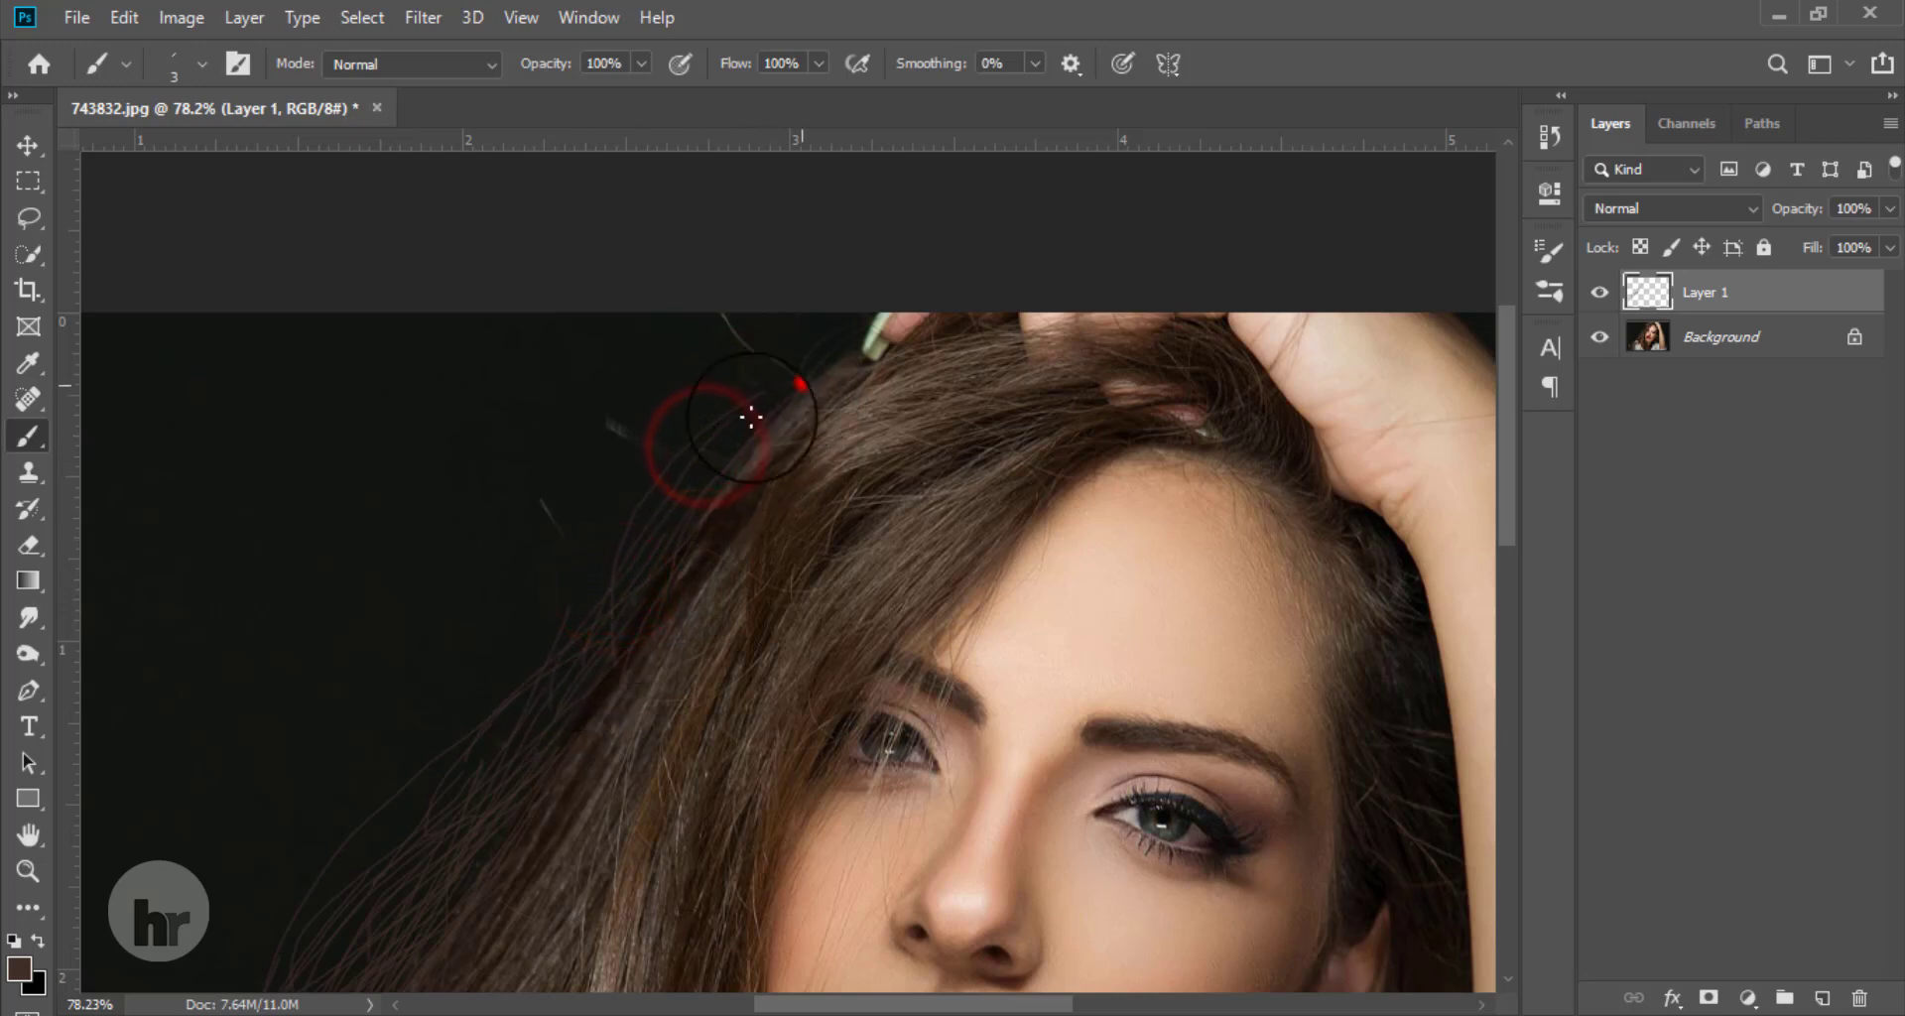
drag(842, 328, 425, 867)
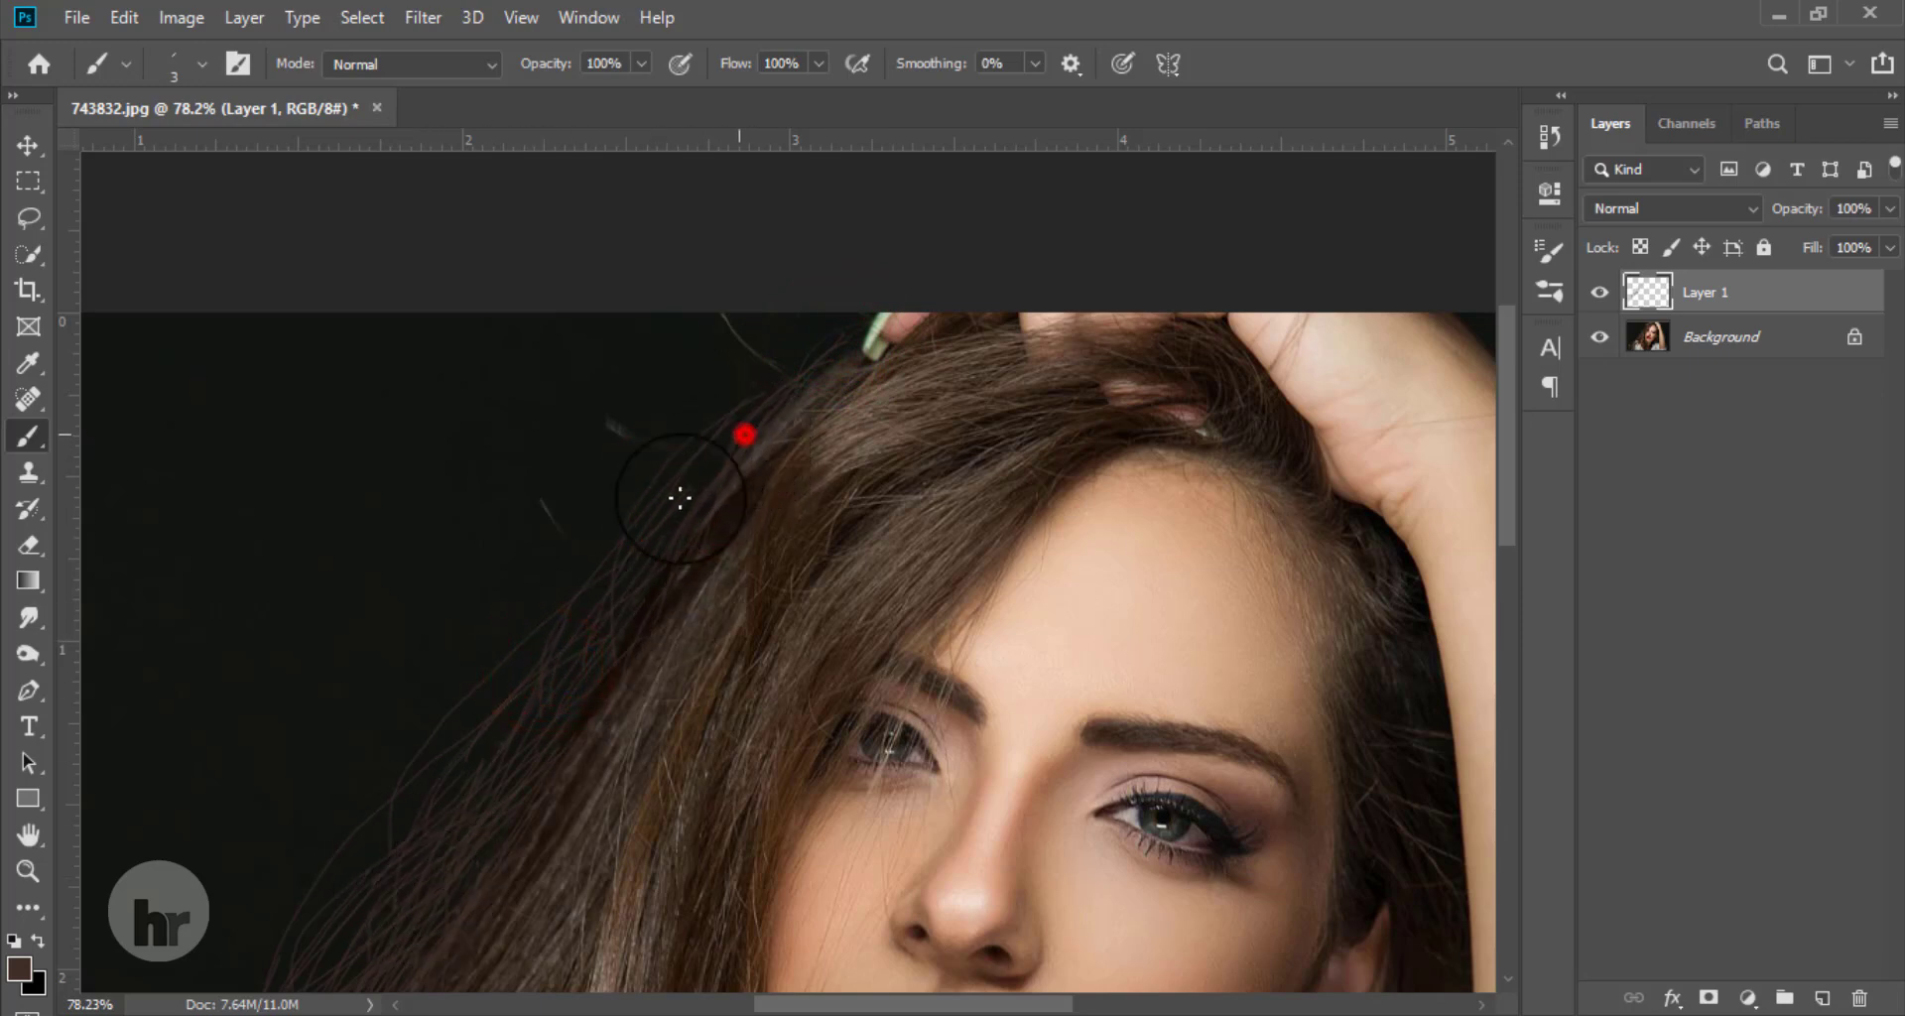
mouse_move(679, 499)
mouse_down()
mouse_move(679, 532)
mouse_move(519, 672)
mouse_up()
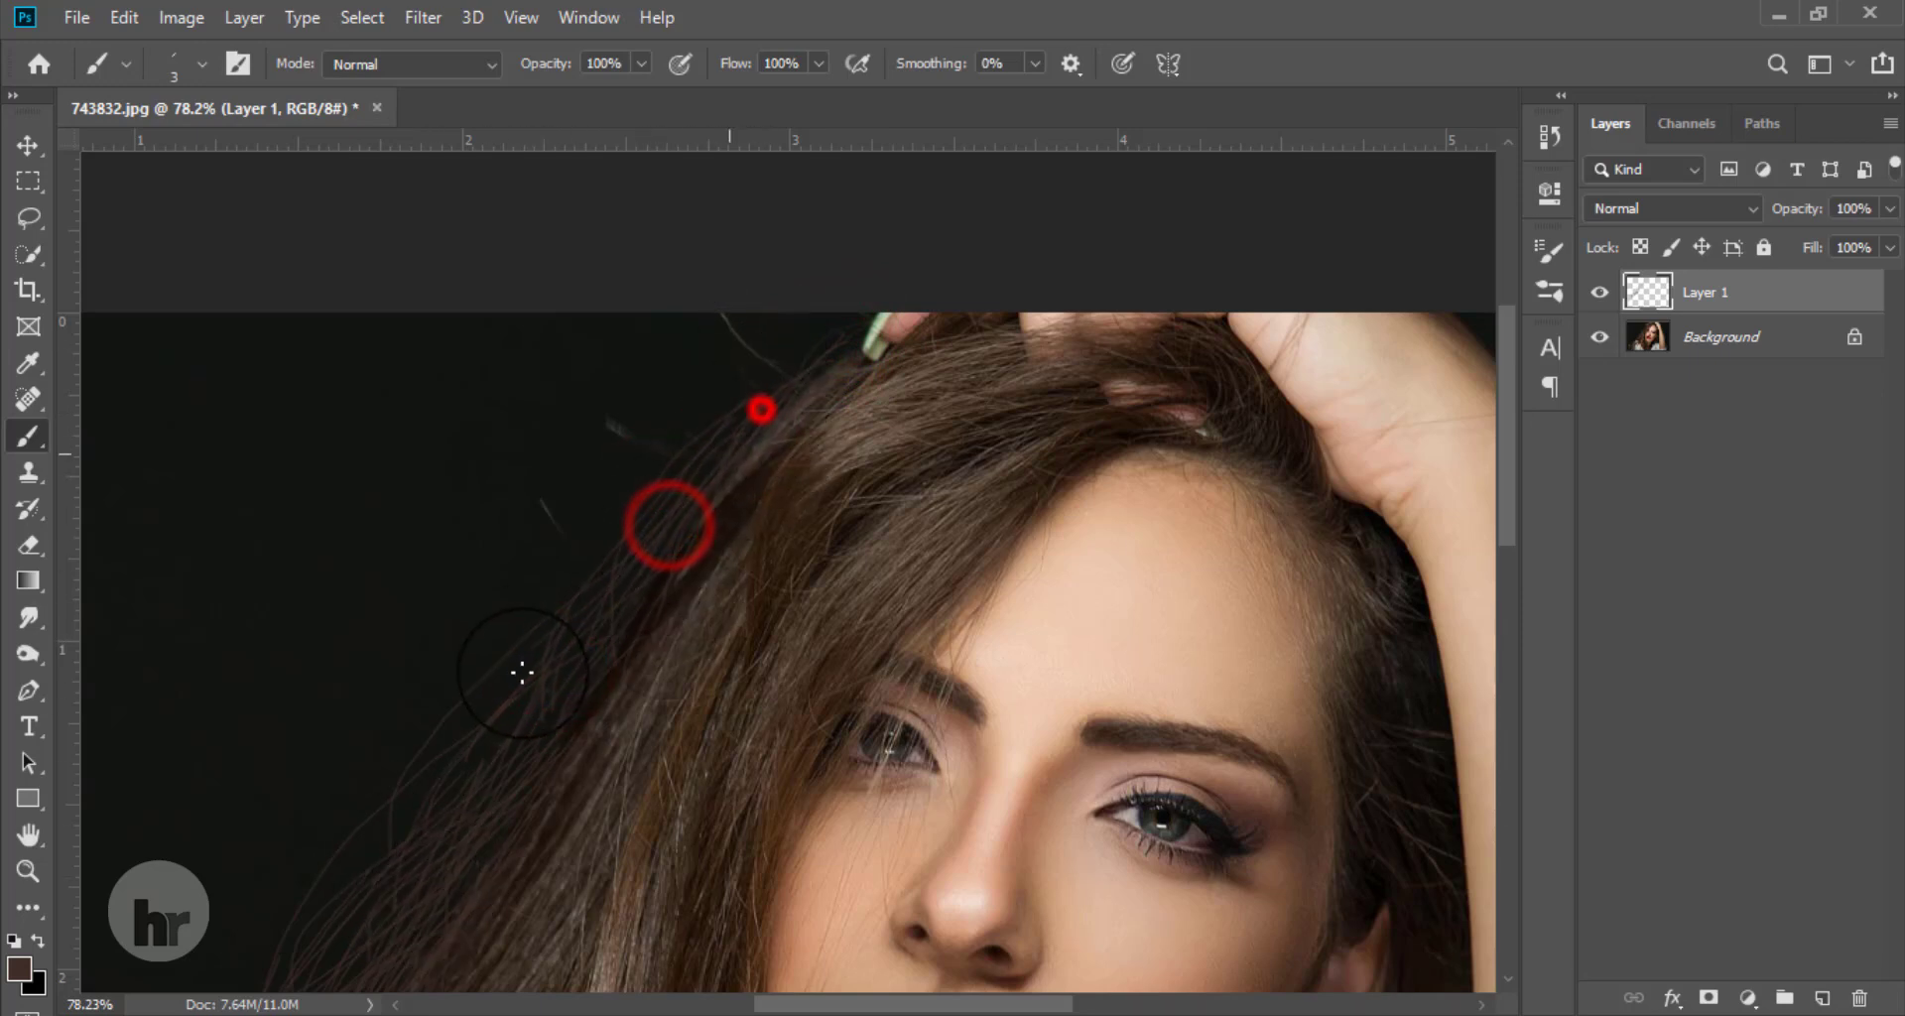
drag(761, 408, 430, 850)
mouse_move(536, 689)
mouse_down()
mouse_move(565, 651)
mouse_move(406, 925)
mouse_up()
mouse_move(539, 677)
mouse_down()
mouse_move(350, 970)
mouse_move(473, 829)
mouse_move(435, 891)
mouse_up()
mouse_move(599, 614)
mouse_down()
mouse_move(478, 885)
mouse_move(391, 986)
mouse_up()
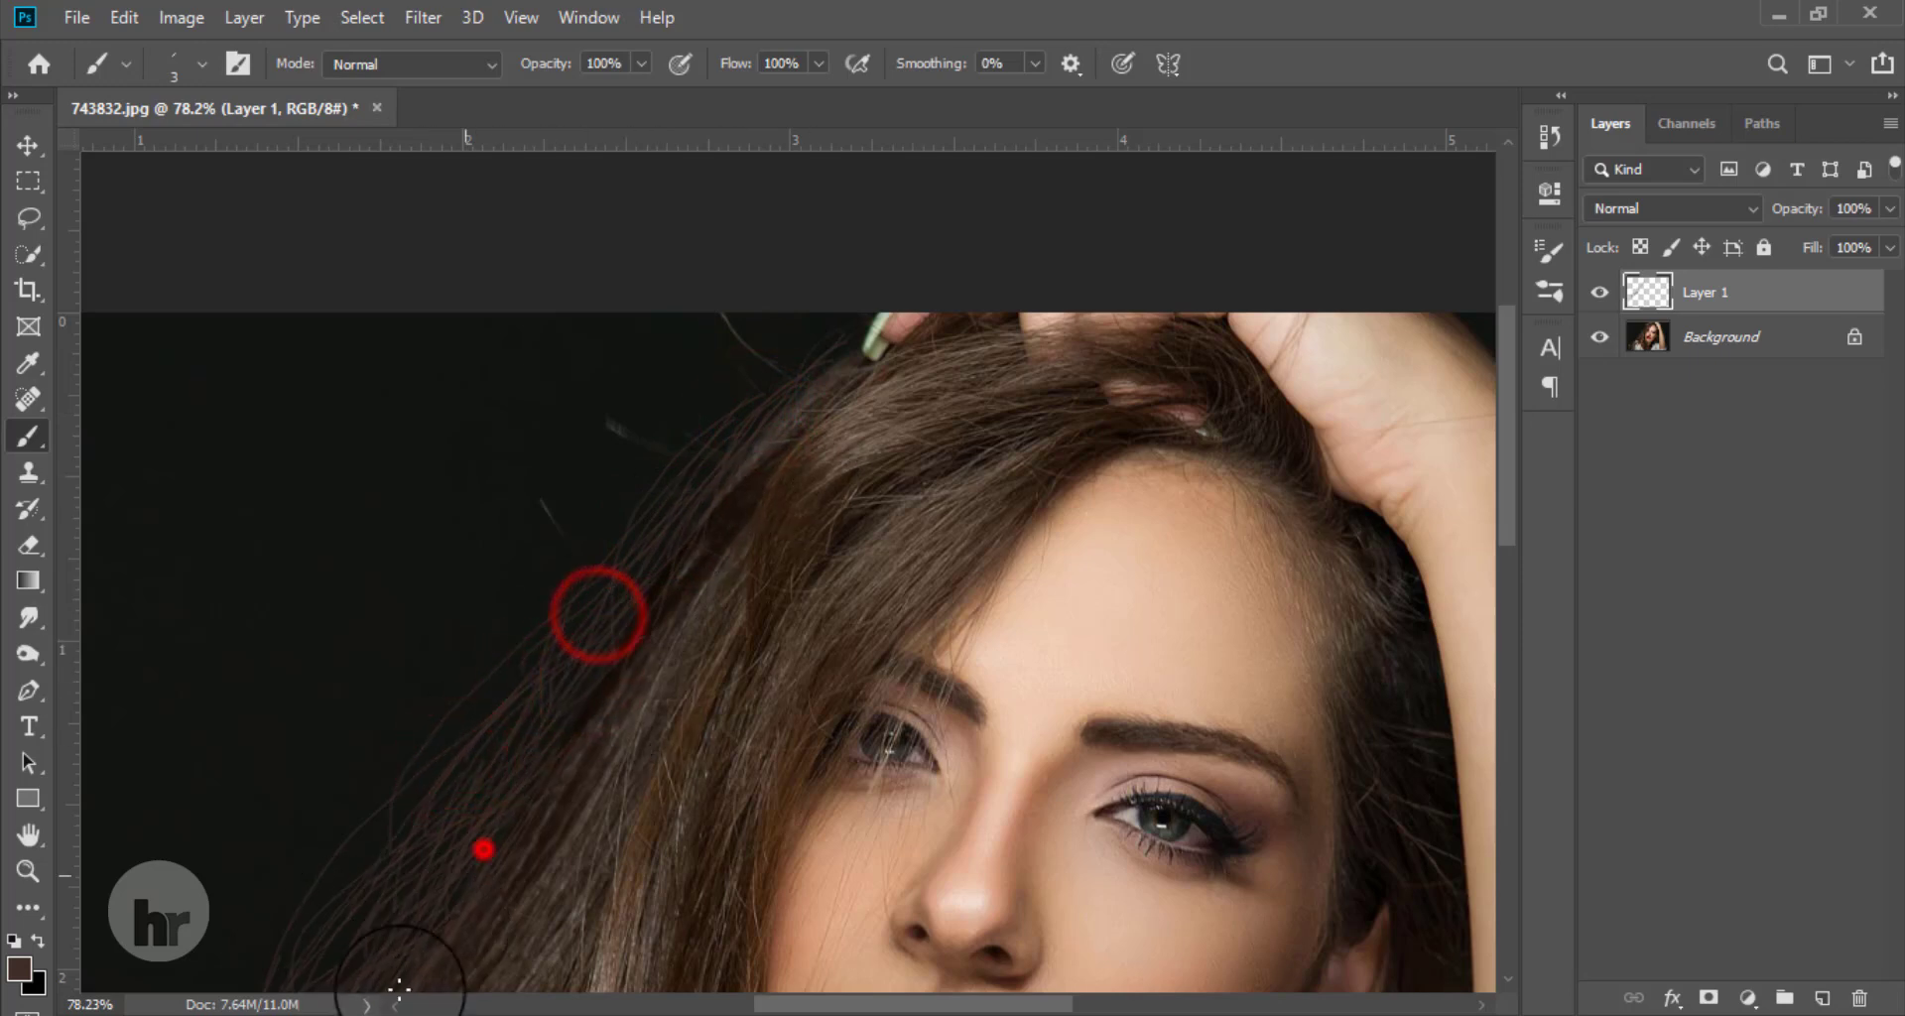
drag(689, 497, 617, 608)
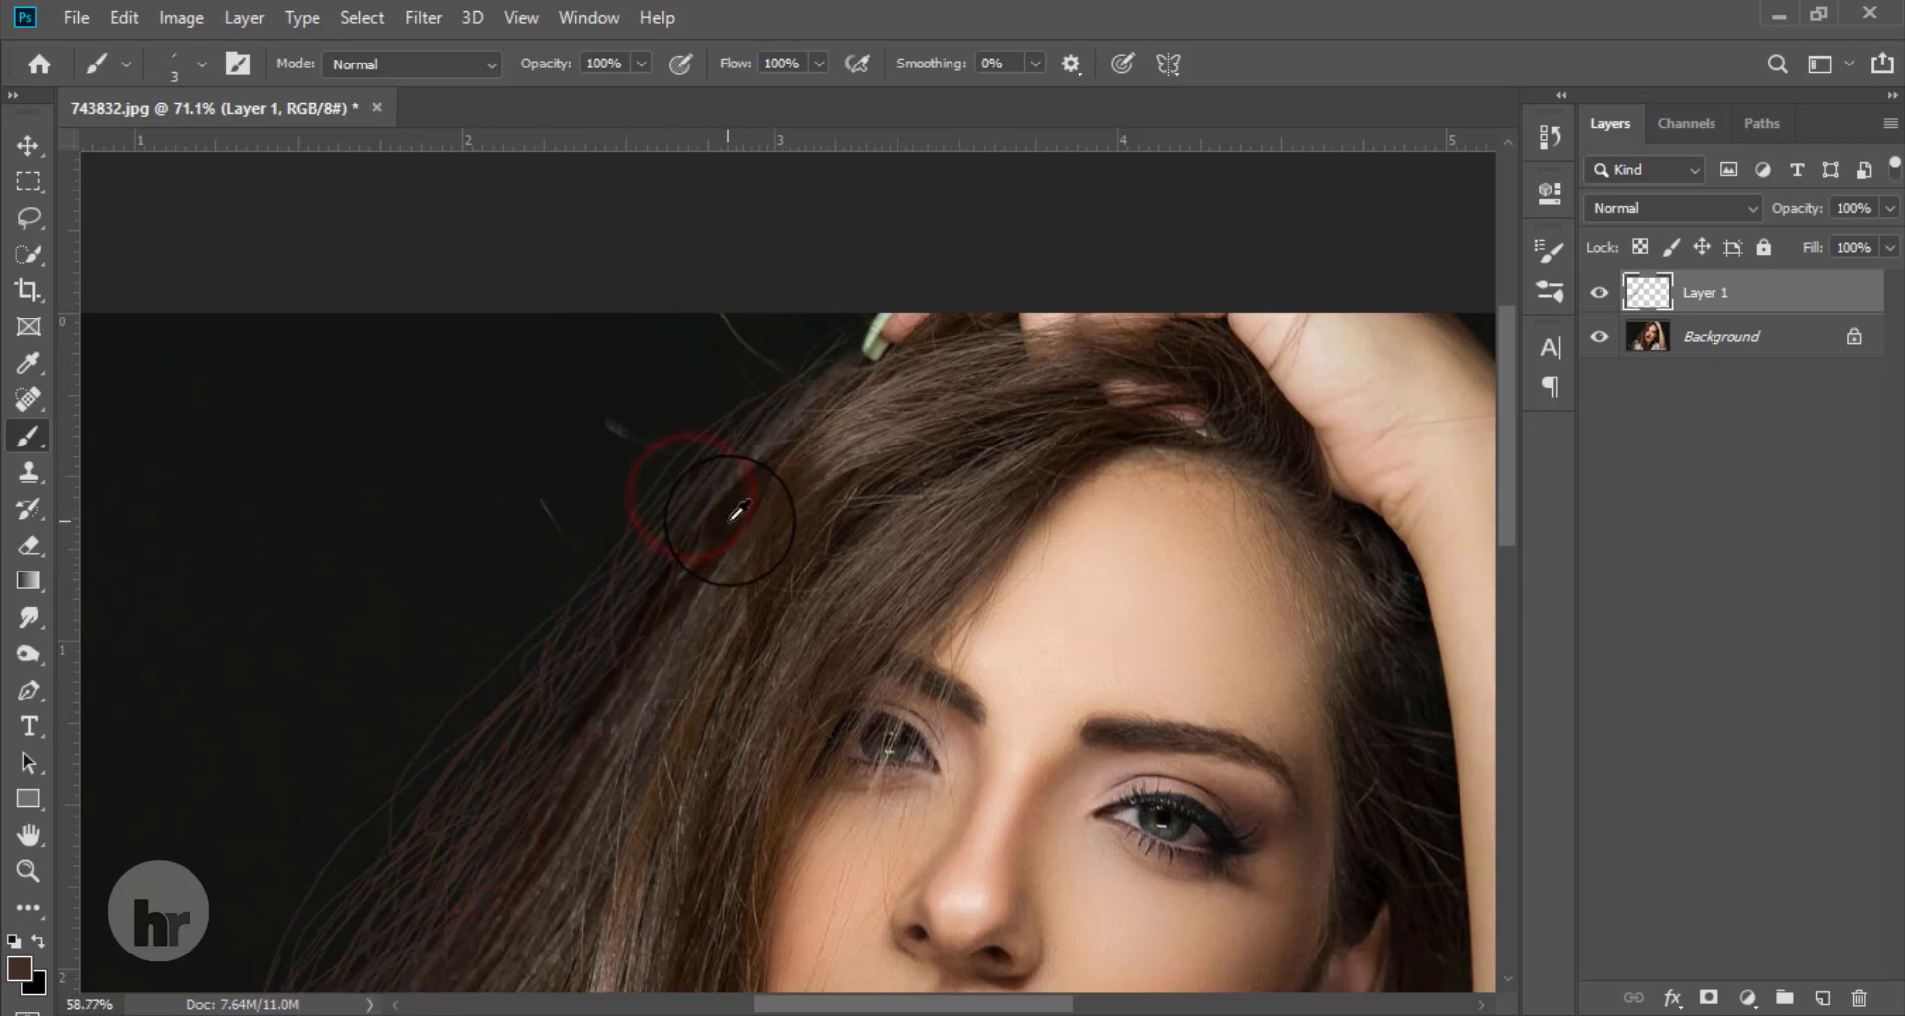
Step: Compare the whole portrait with and without the painted strands on Layer 1
scroll(734, 521, down, 4)
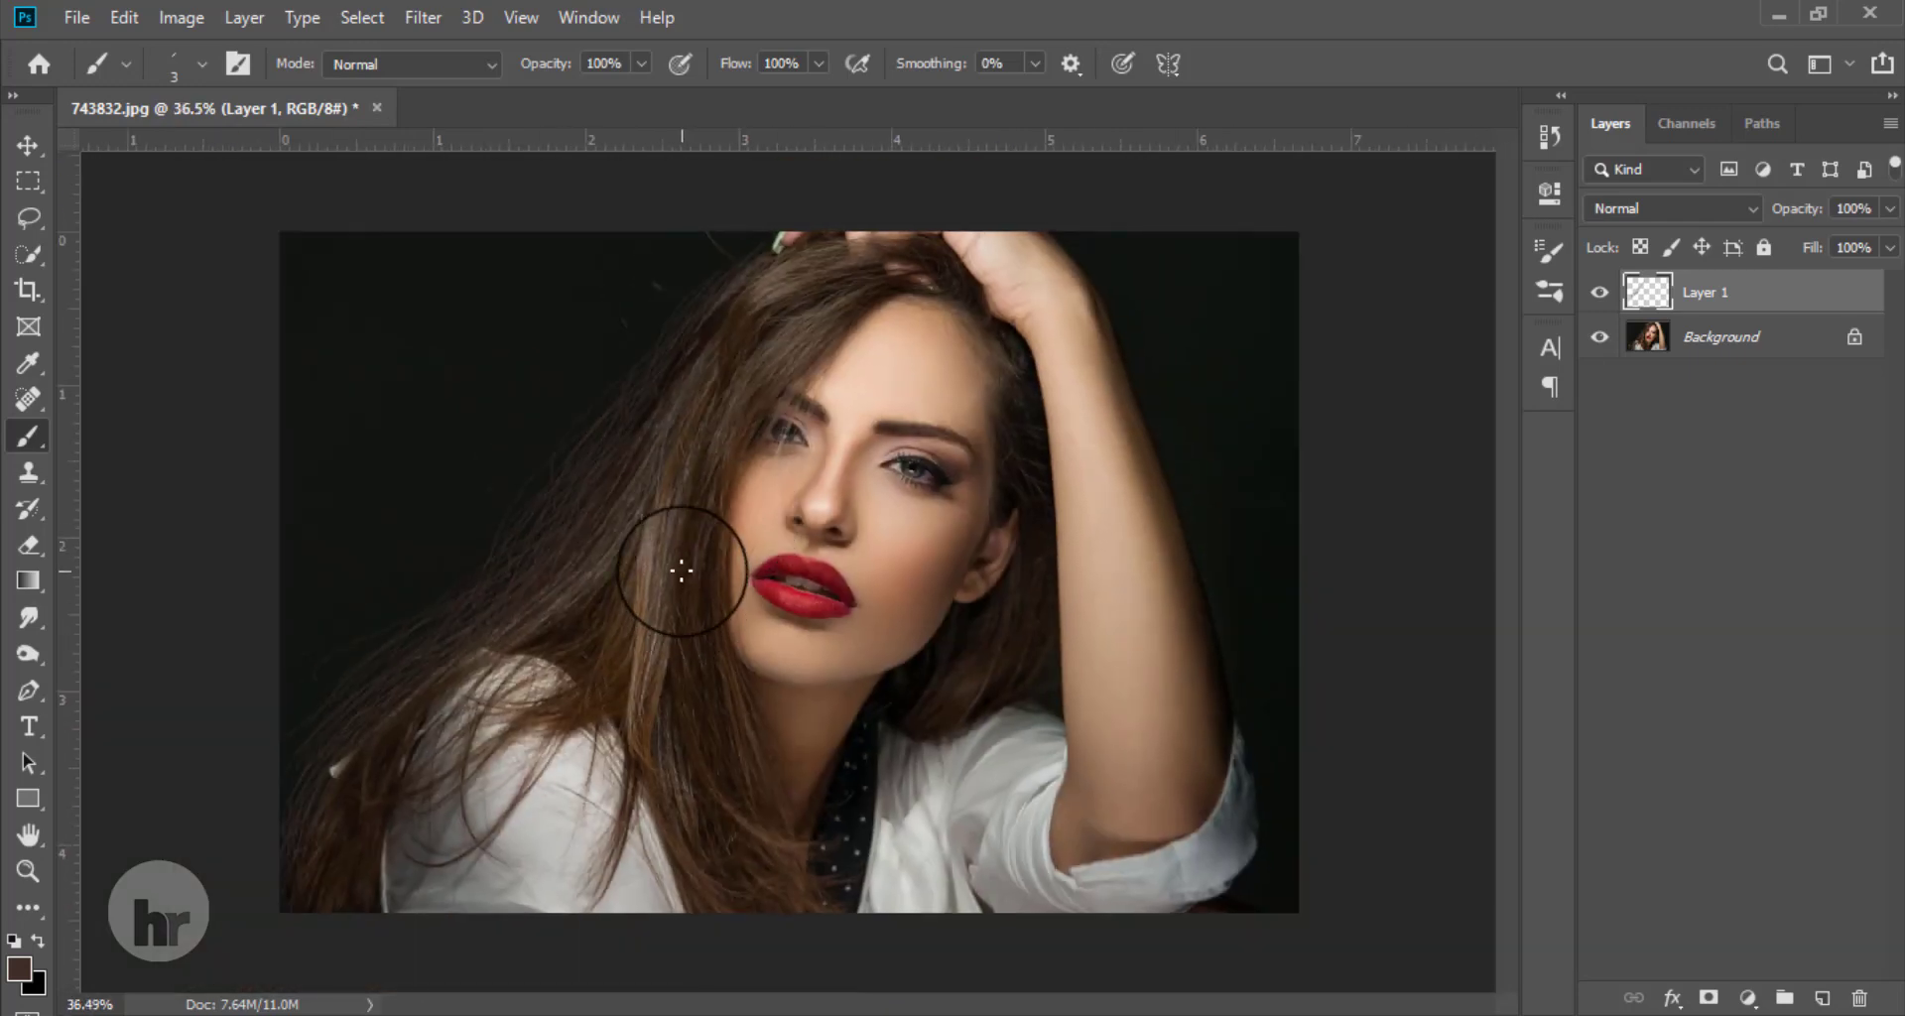
scroll(496, 620, up, 1)
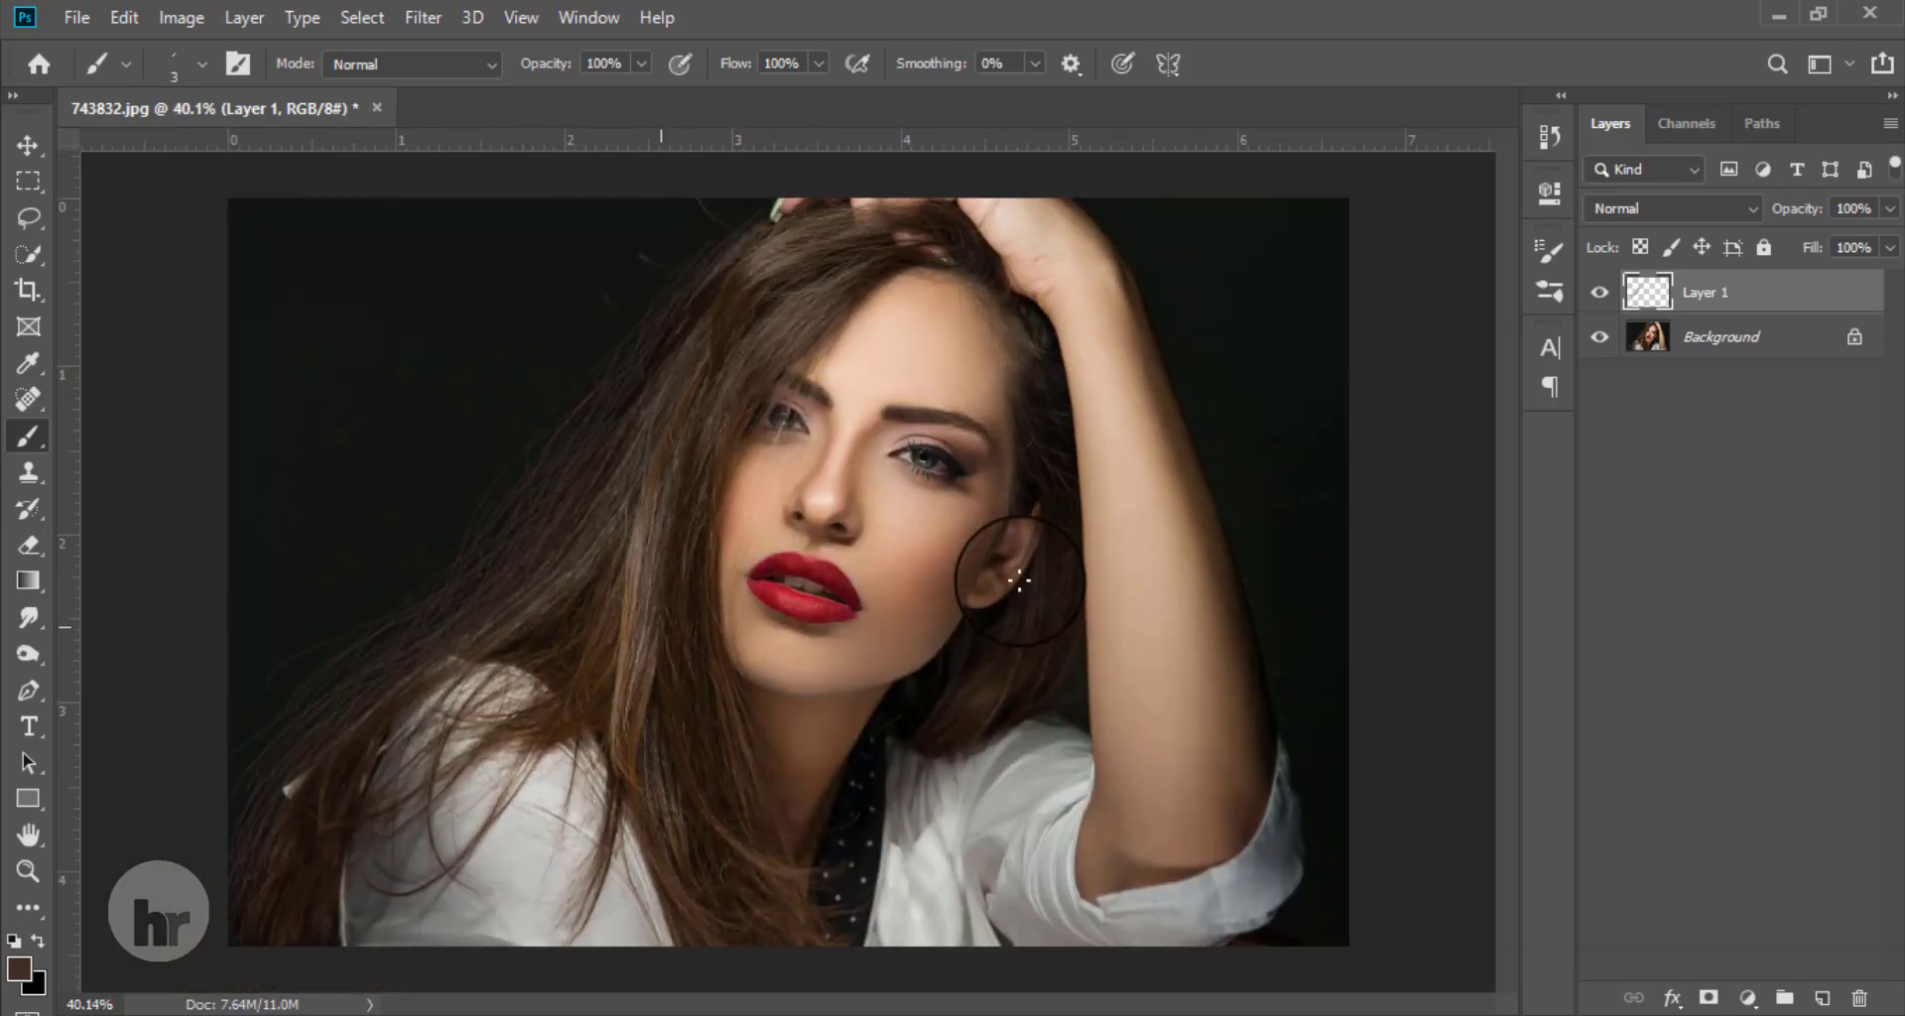
click(1598, 293)
click(1598, 293)
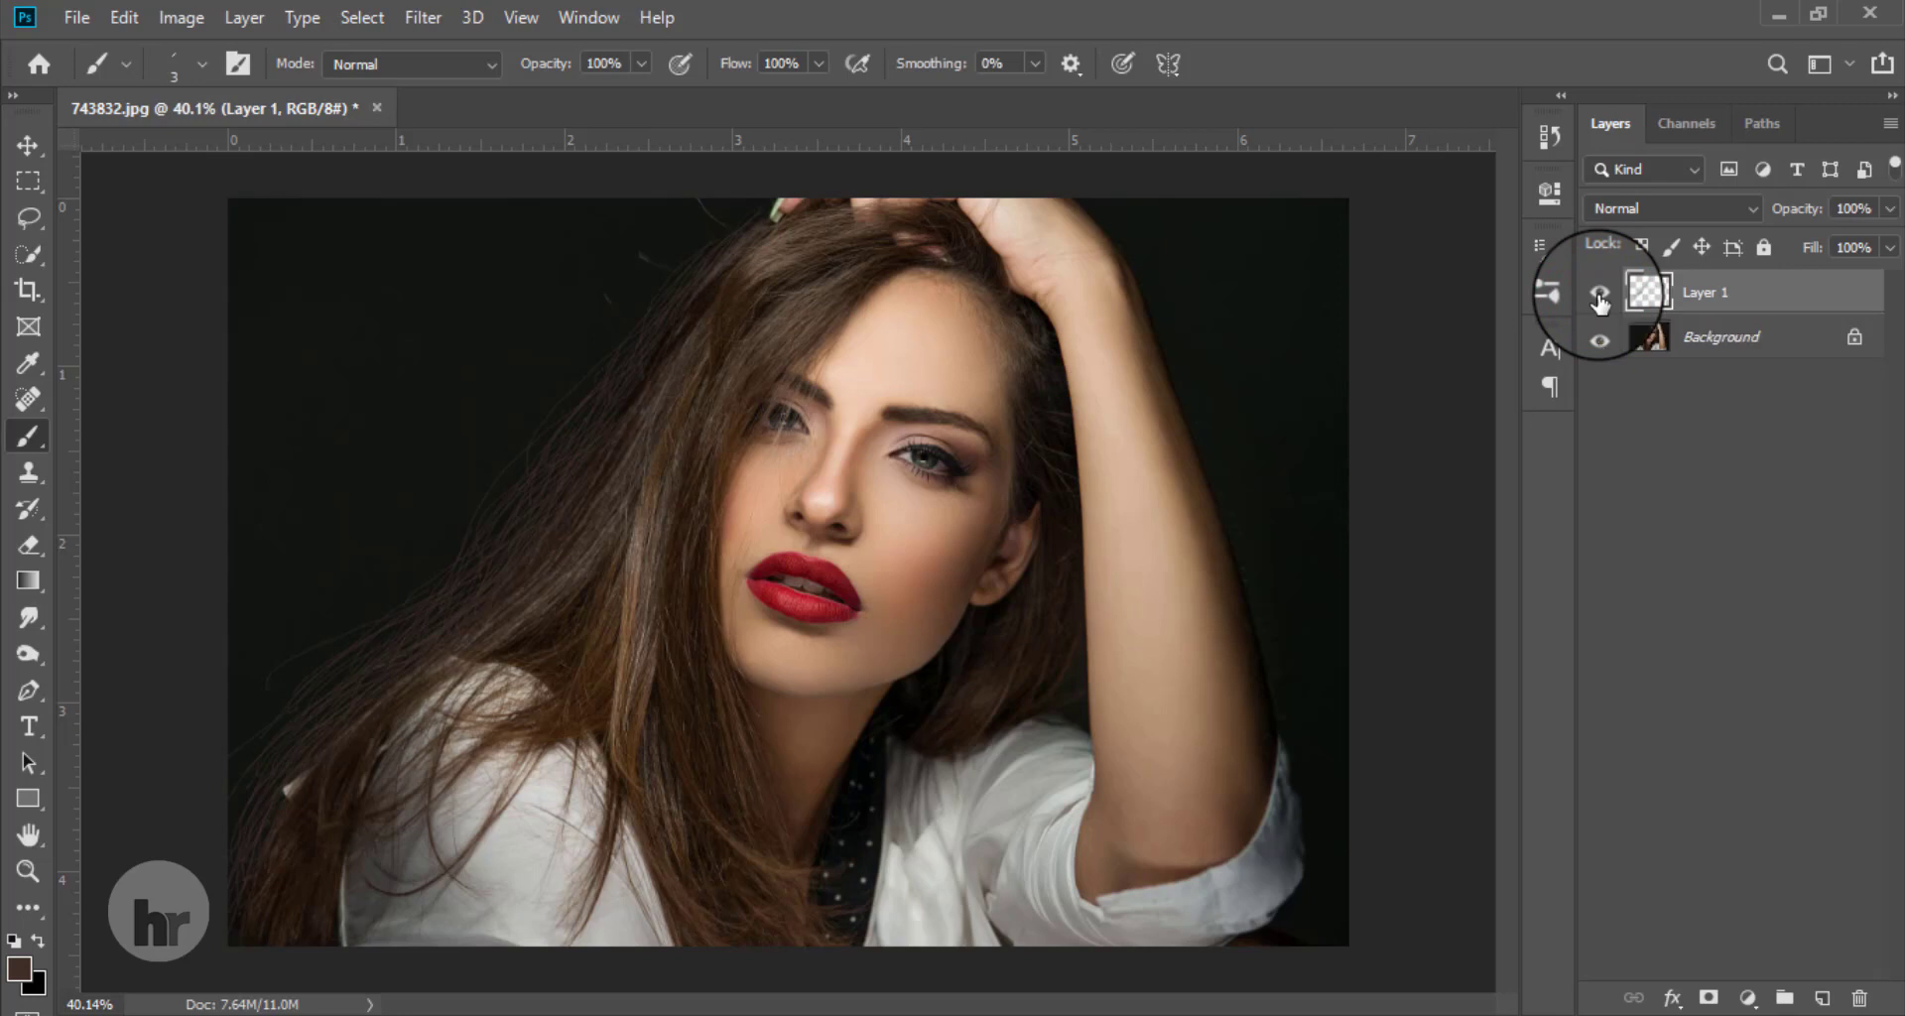
Step: Set Layer 1's blend mode to Screen and compare the portrait with and without the layer
click(1671, 208)
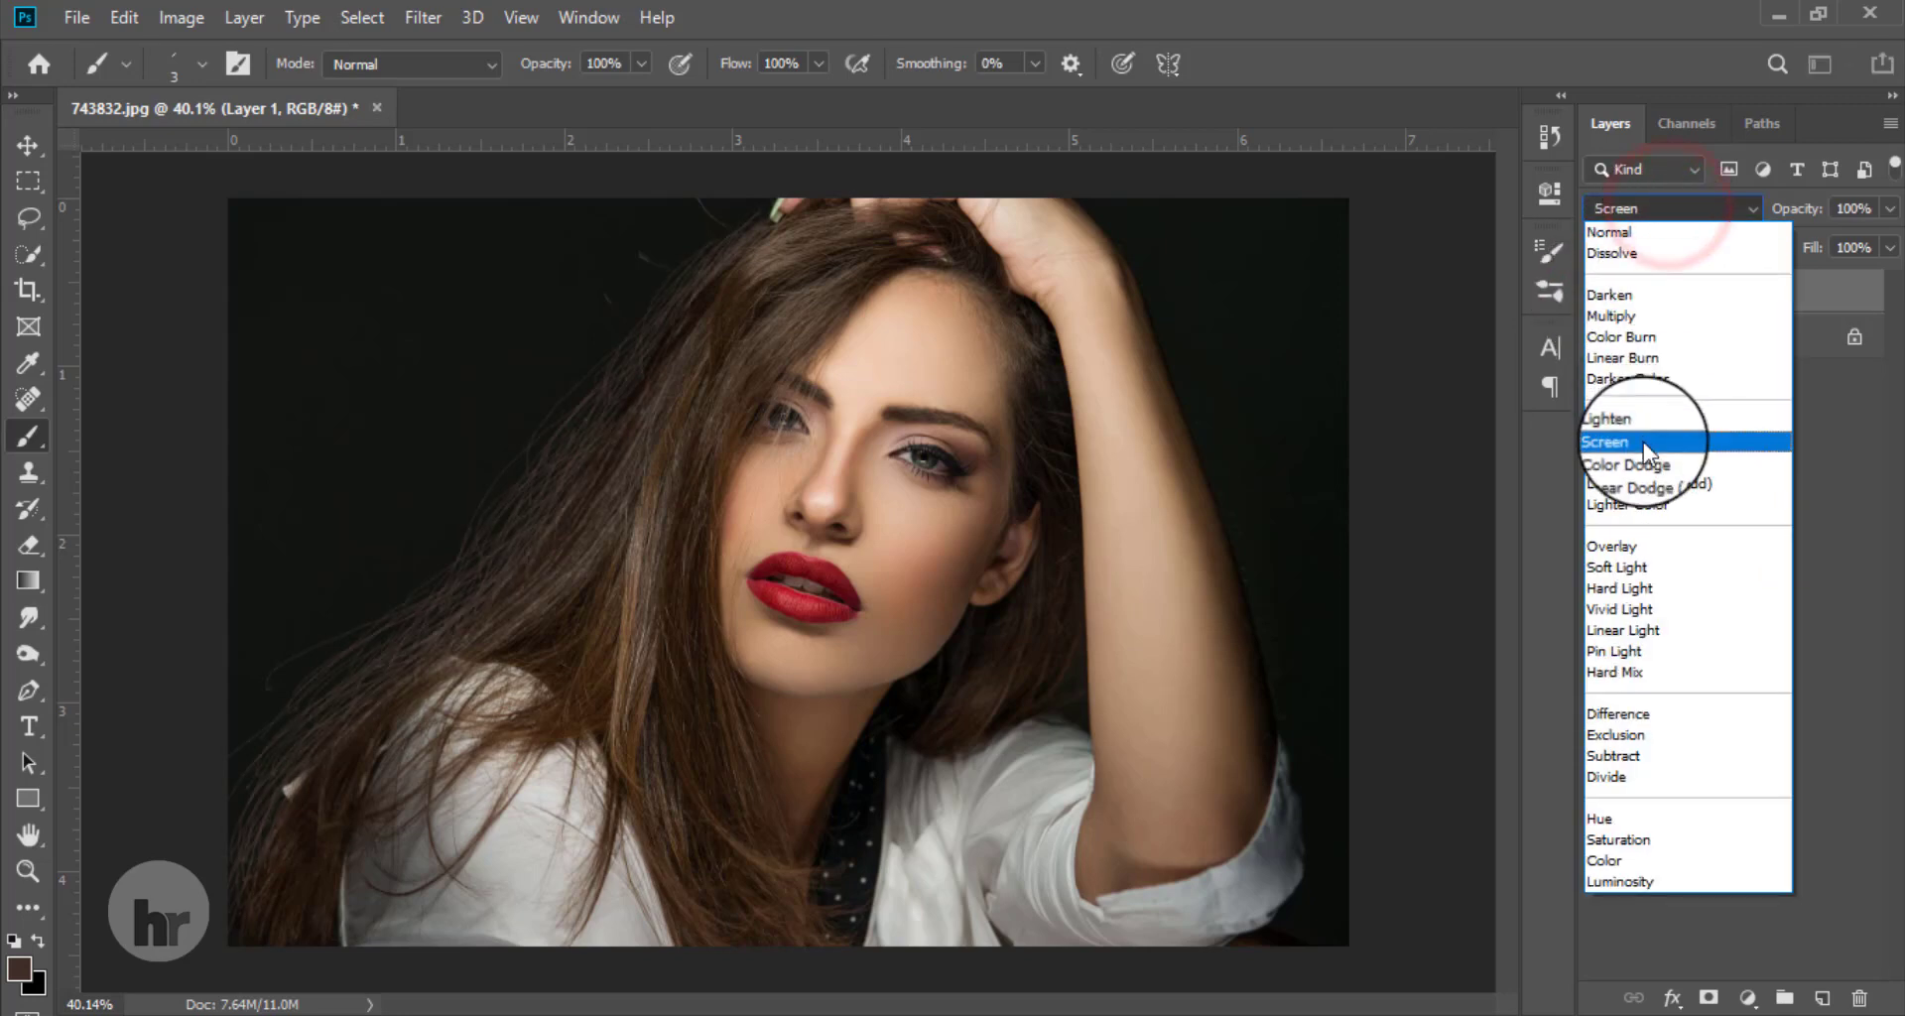
click(1644, 449)
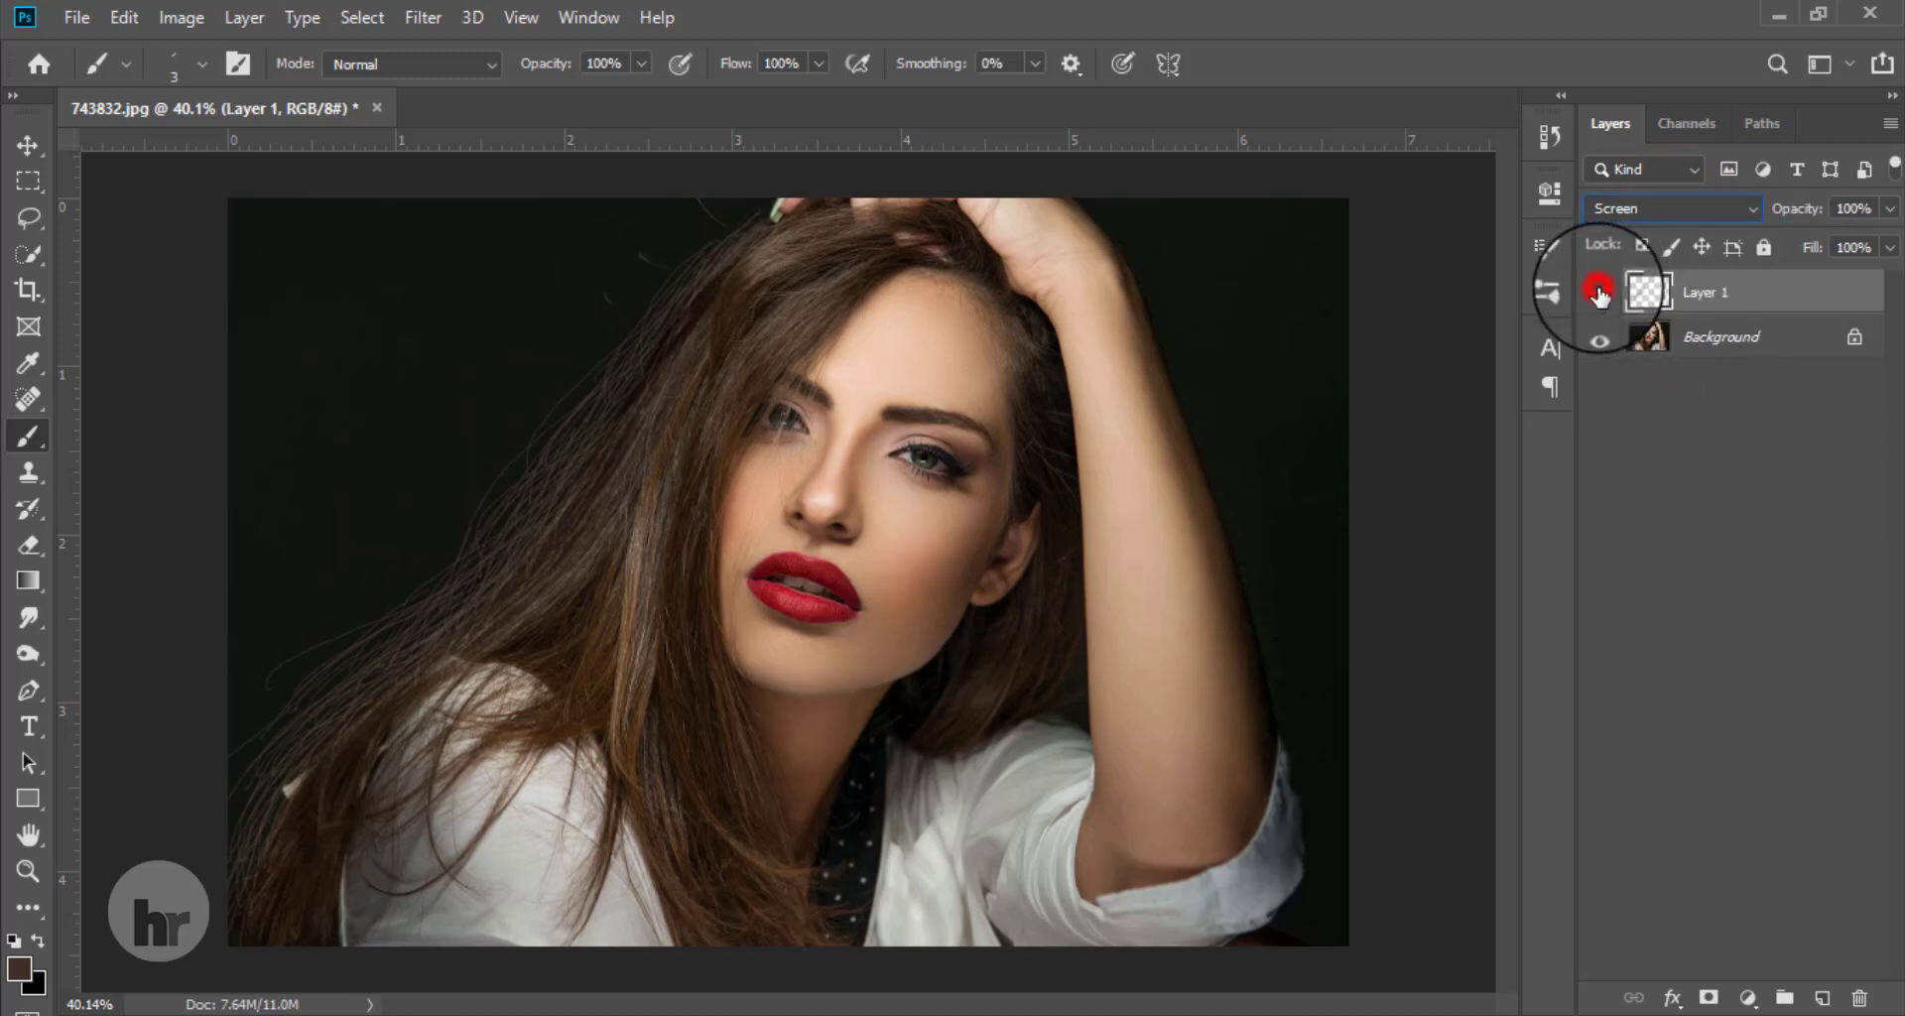
click(1599, 292)
click(1600, 294)
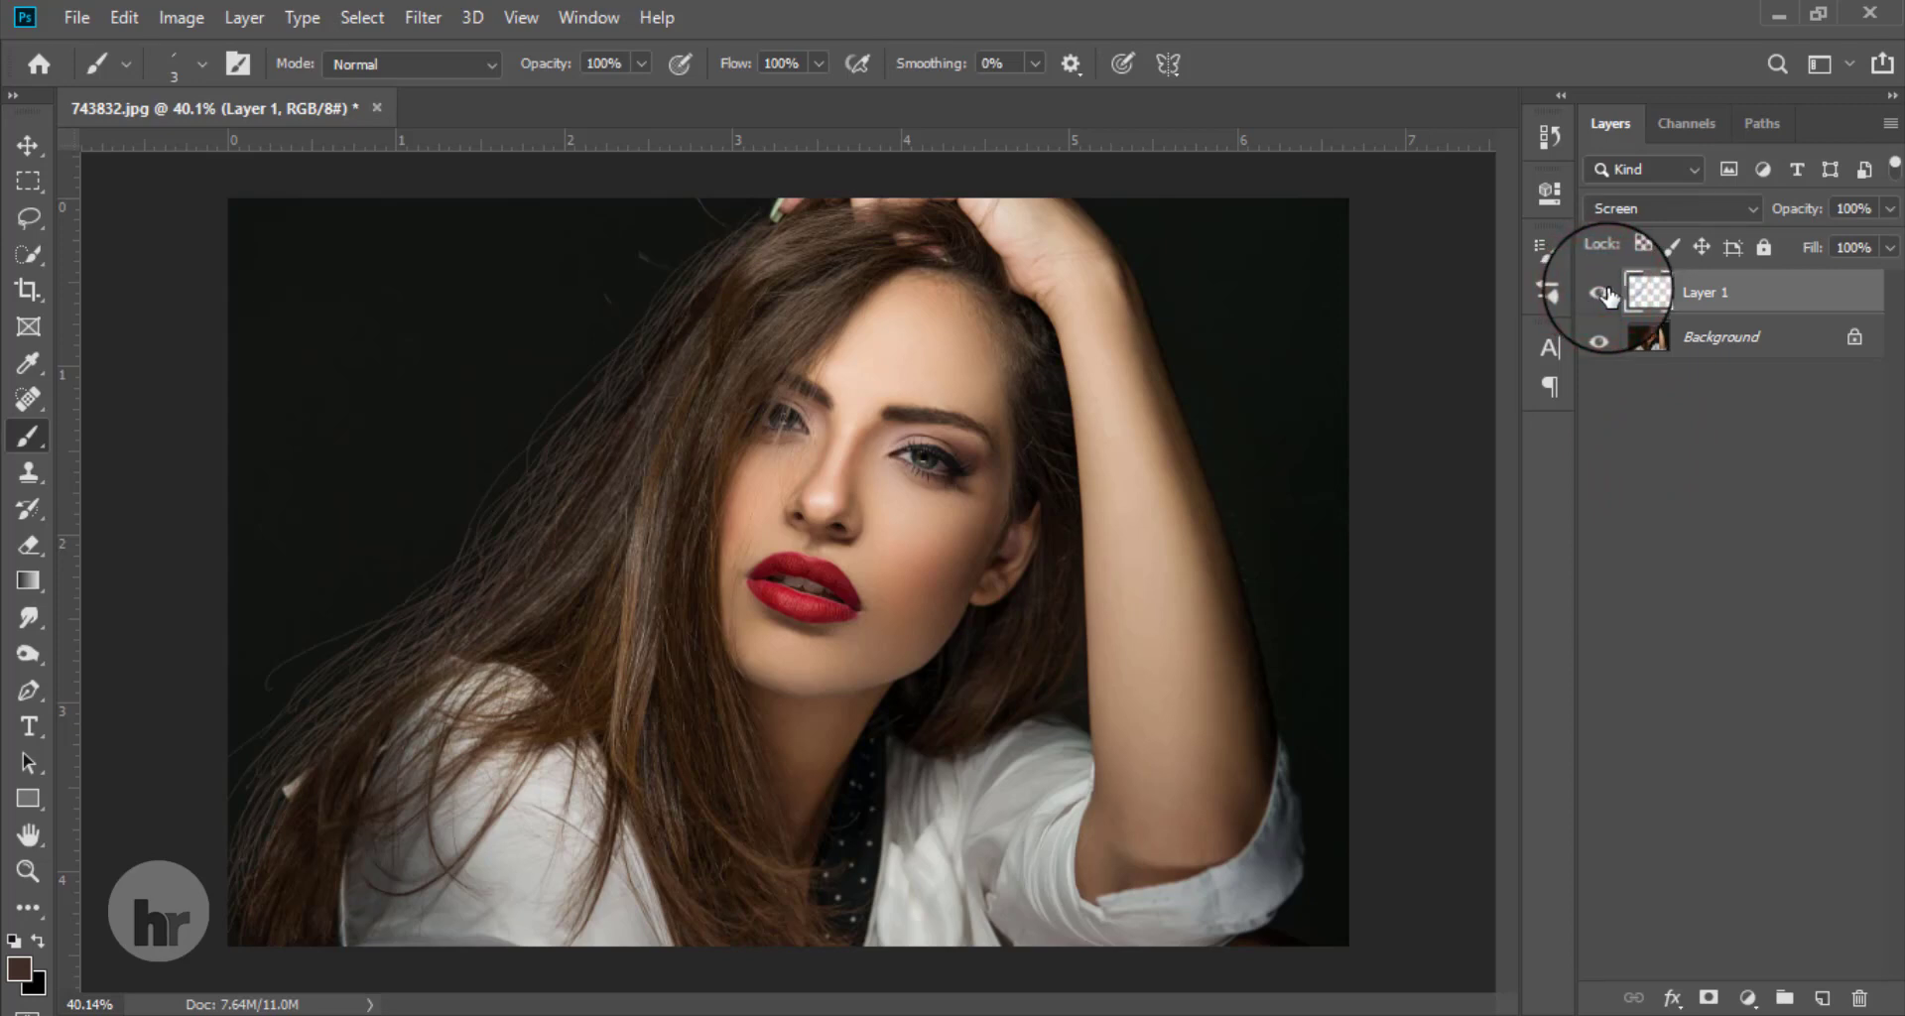
Step: Lower Layer 1's opacity to 72% and check the portrait with the layer hidden and shown
click(1778, 289)
click(1893, 208)
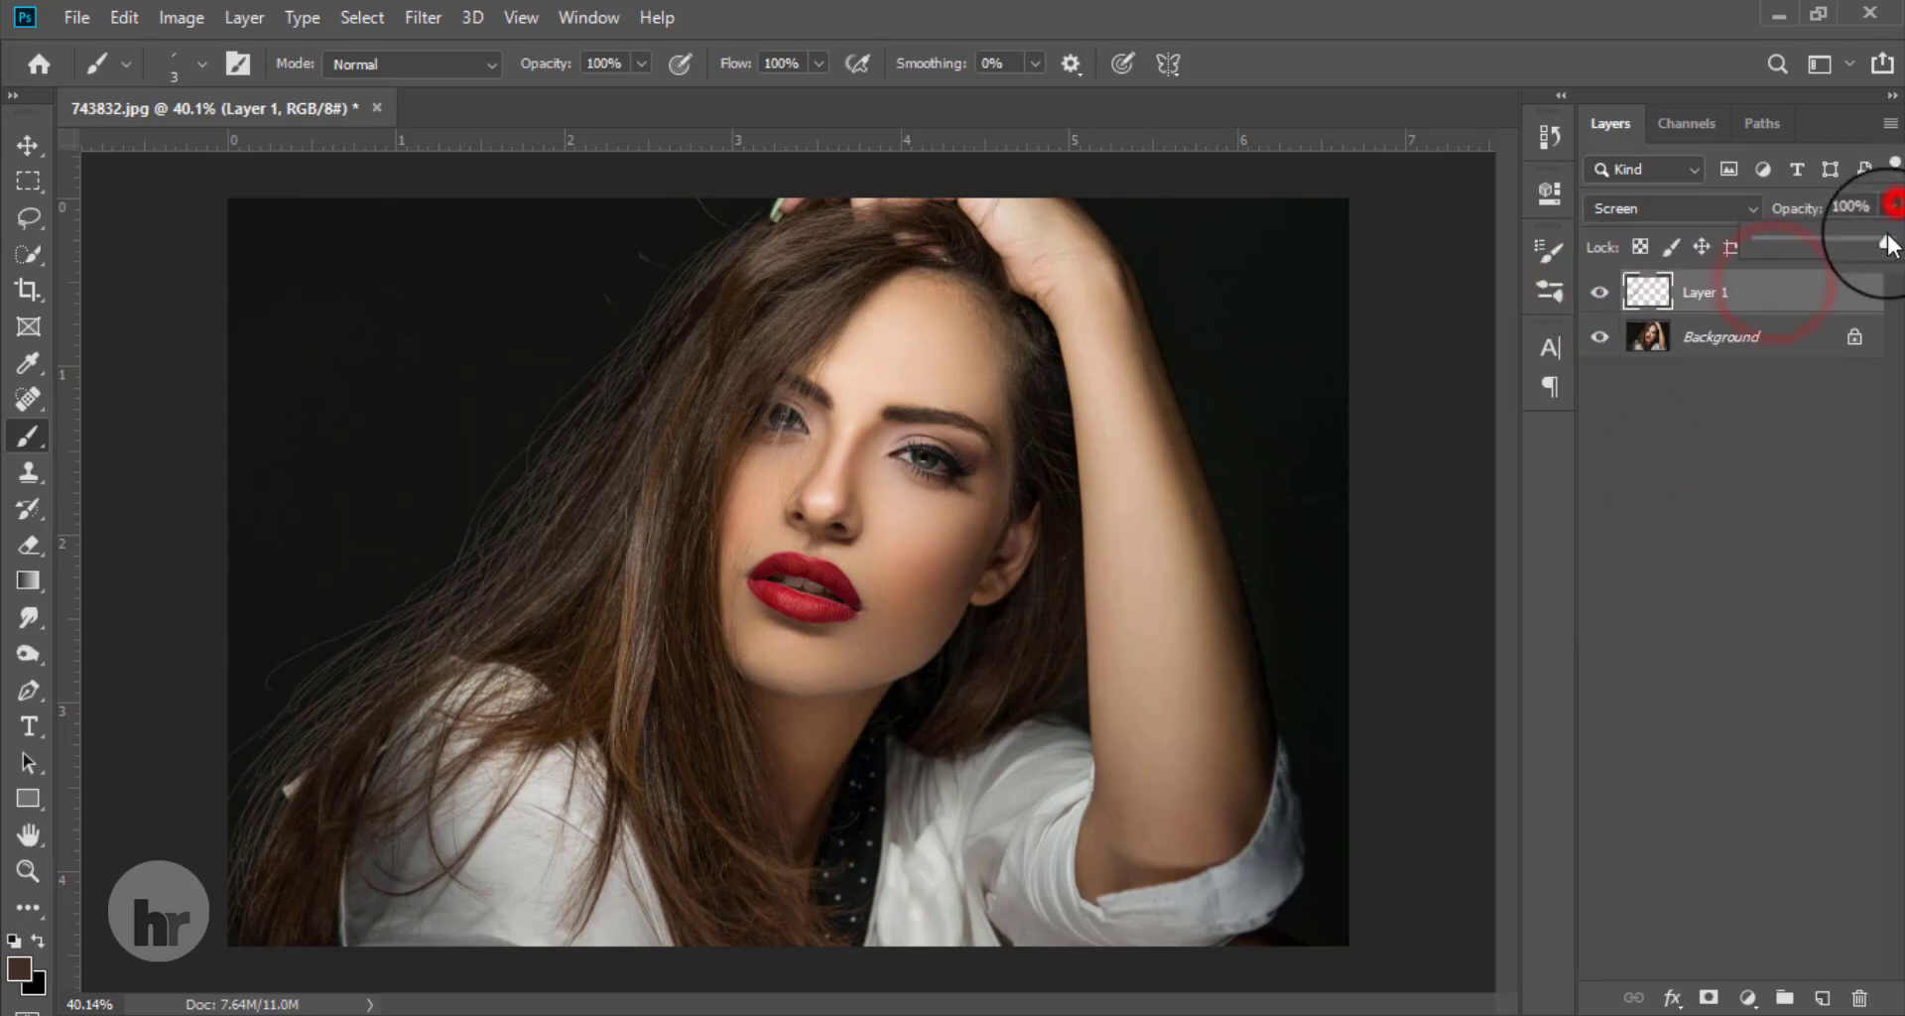
drag(1856, 241, 1849, 246)
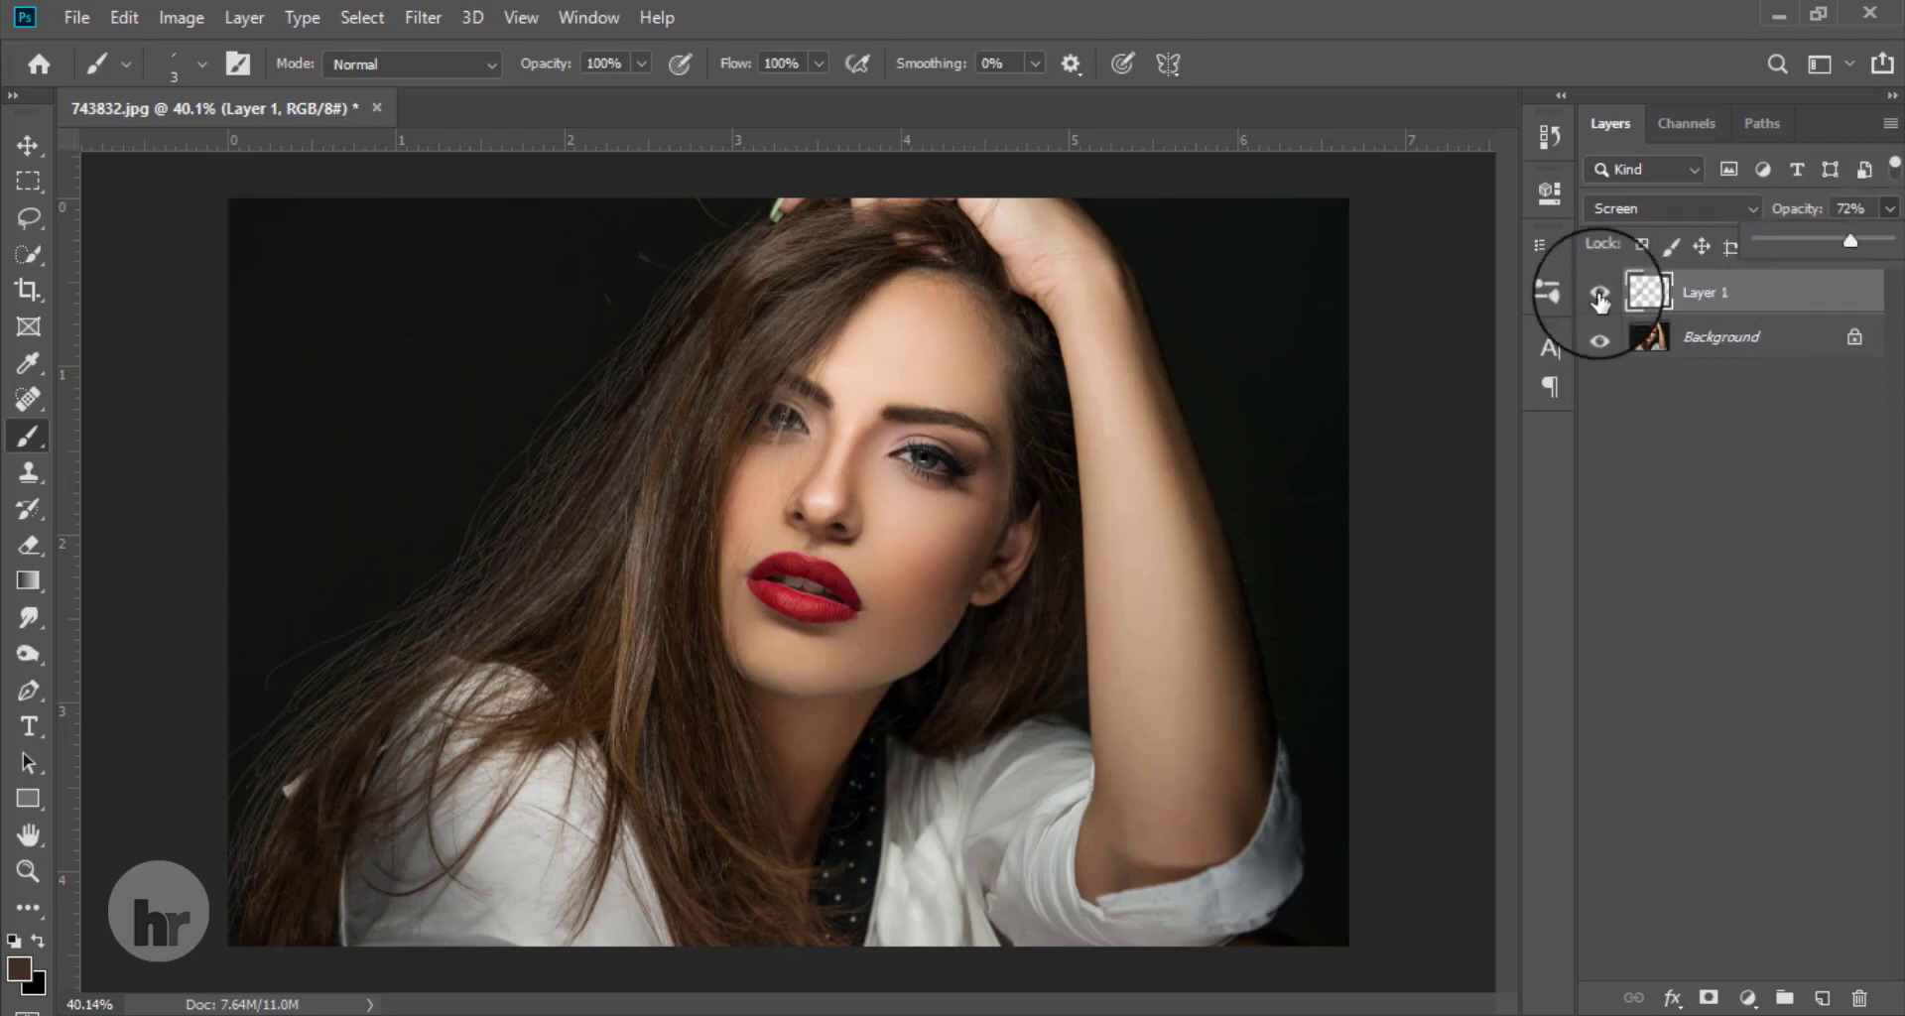
click(1599, 295)
click(1600, 295)
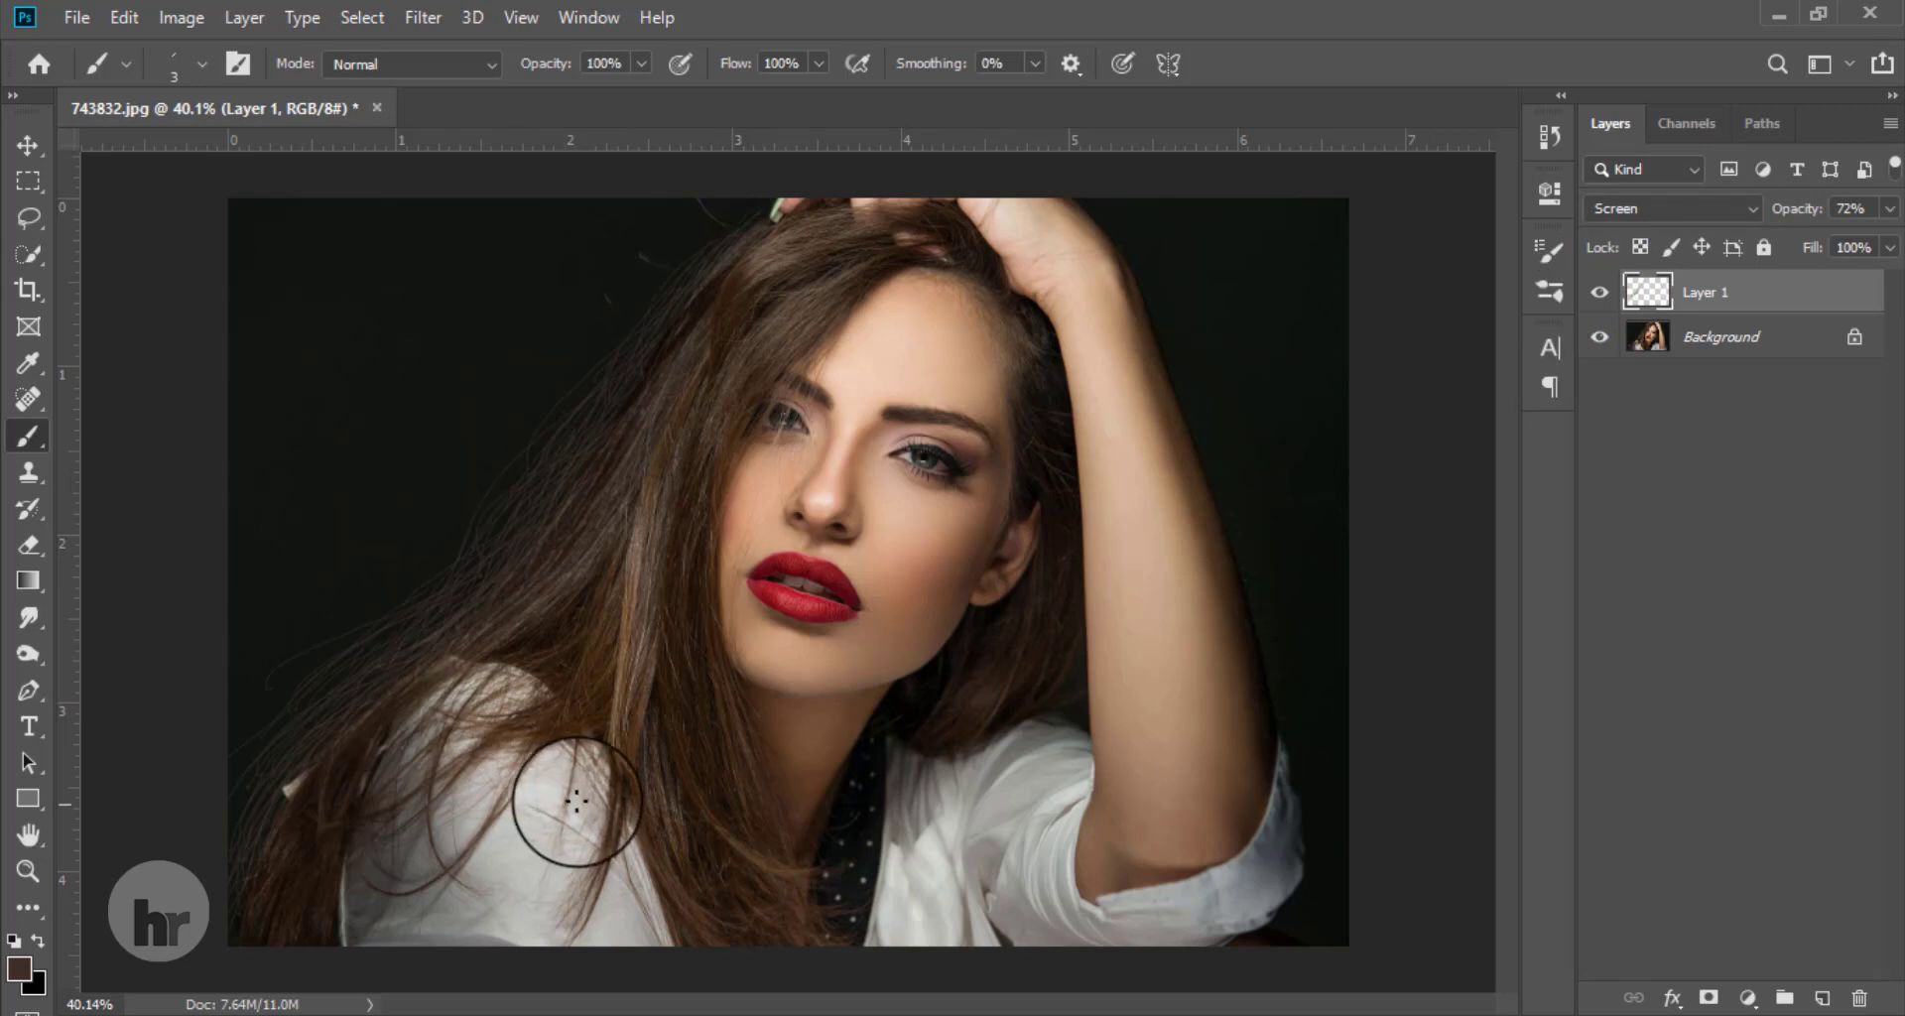
Step: Sample a brown from the hair lock beside the chin as the painting colour
scroll(651, 748, up, 3)
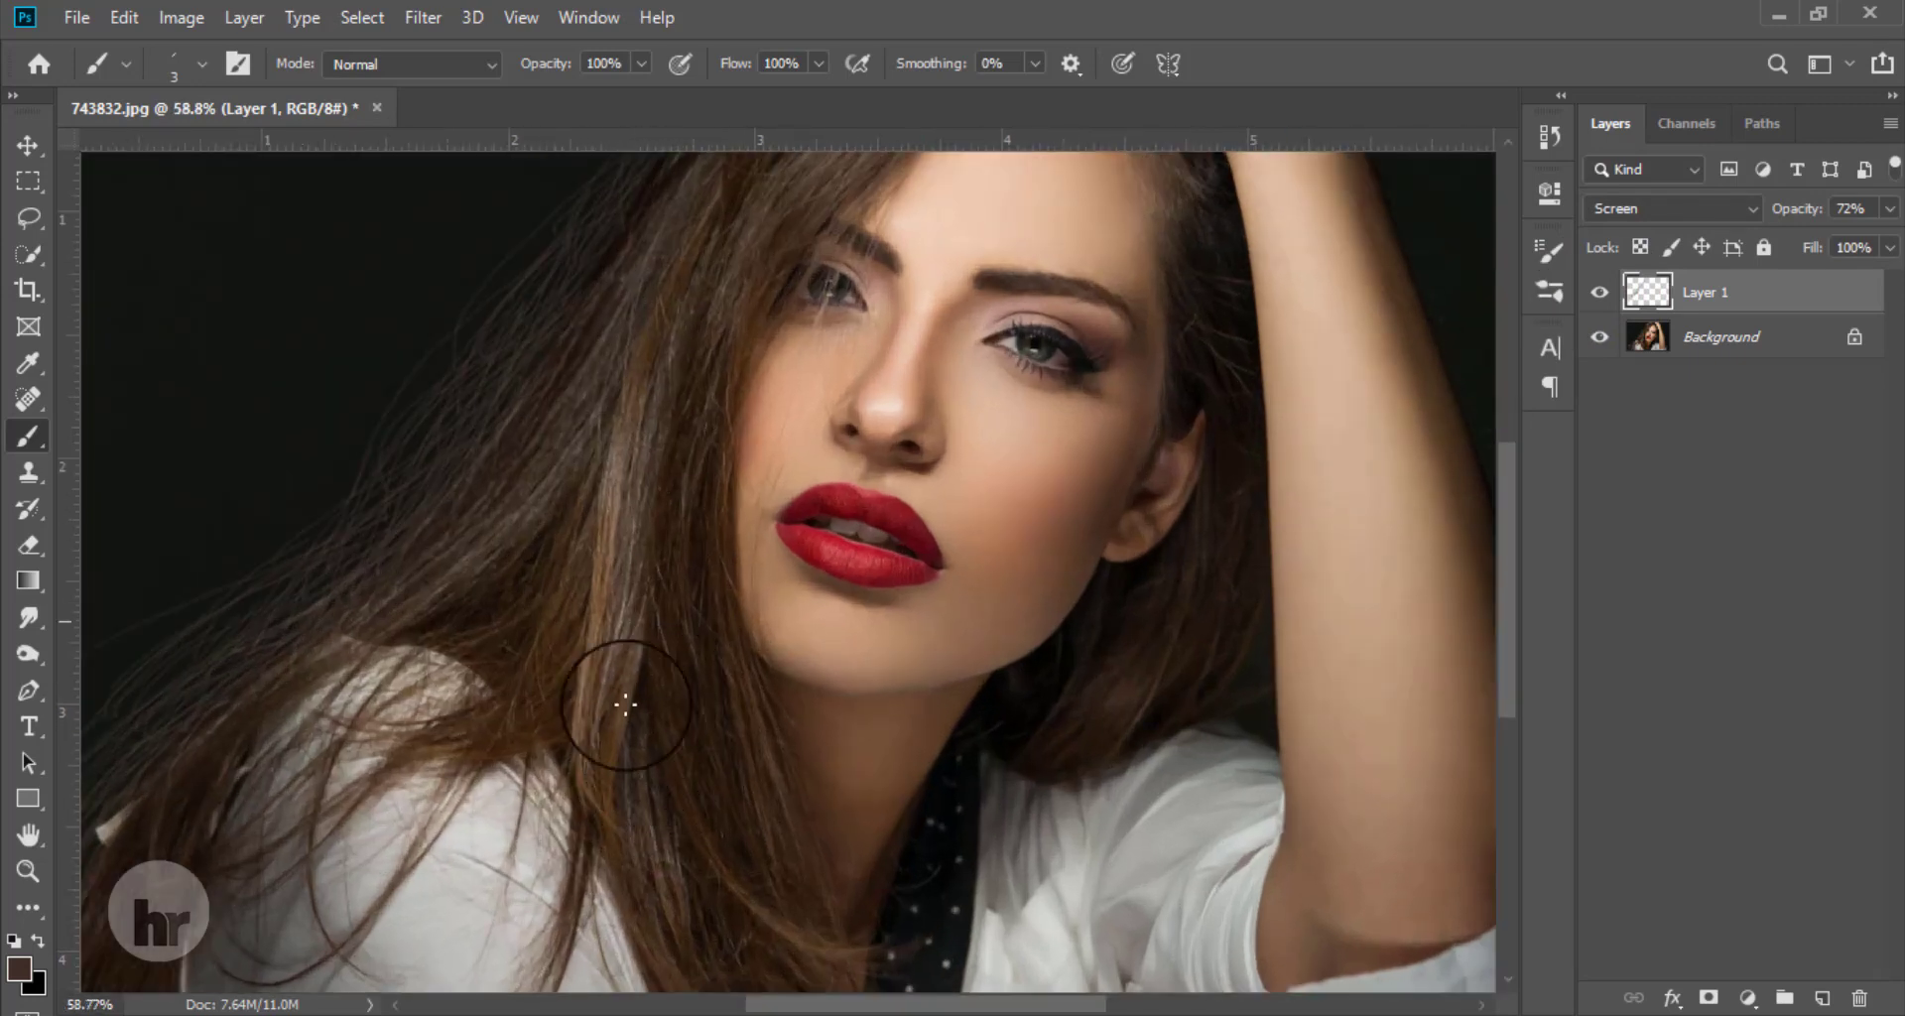
mouse_move(663, 742)
mouse_down()
mouse_move(606, 436)
mouse_move(620, 487)
mouse_up()
scroll(616, 449, up, 3)
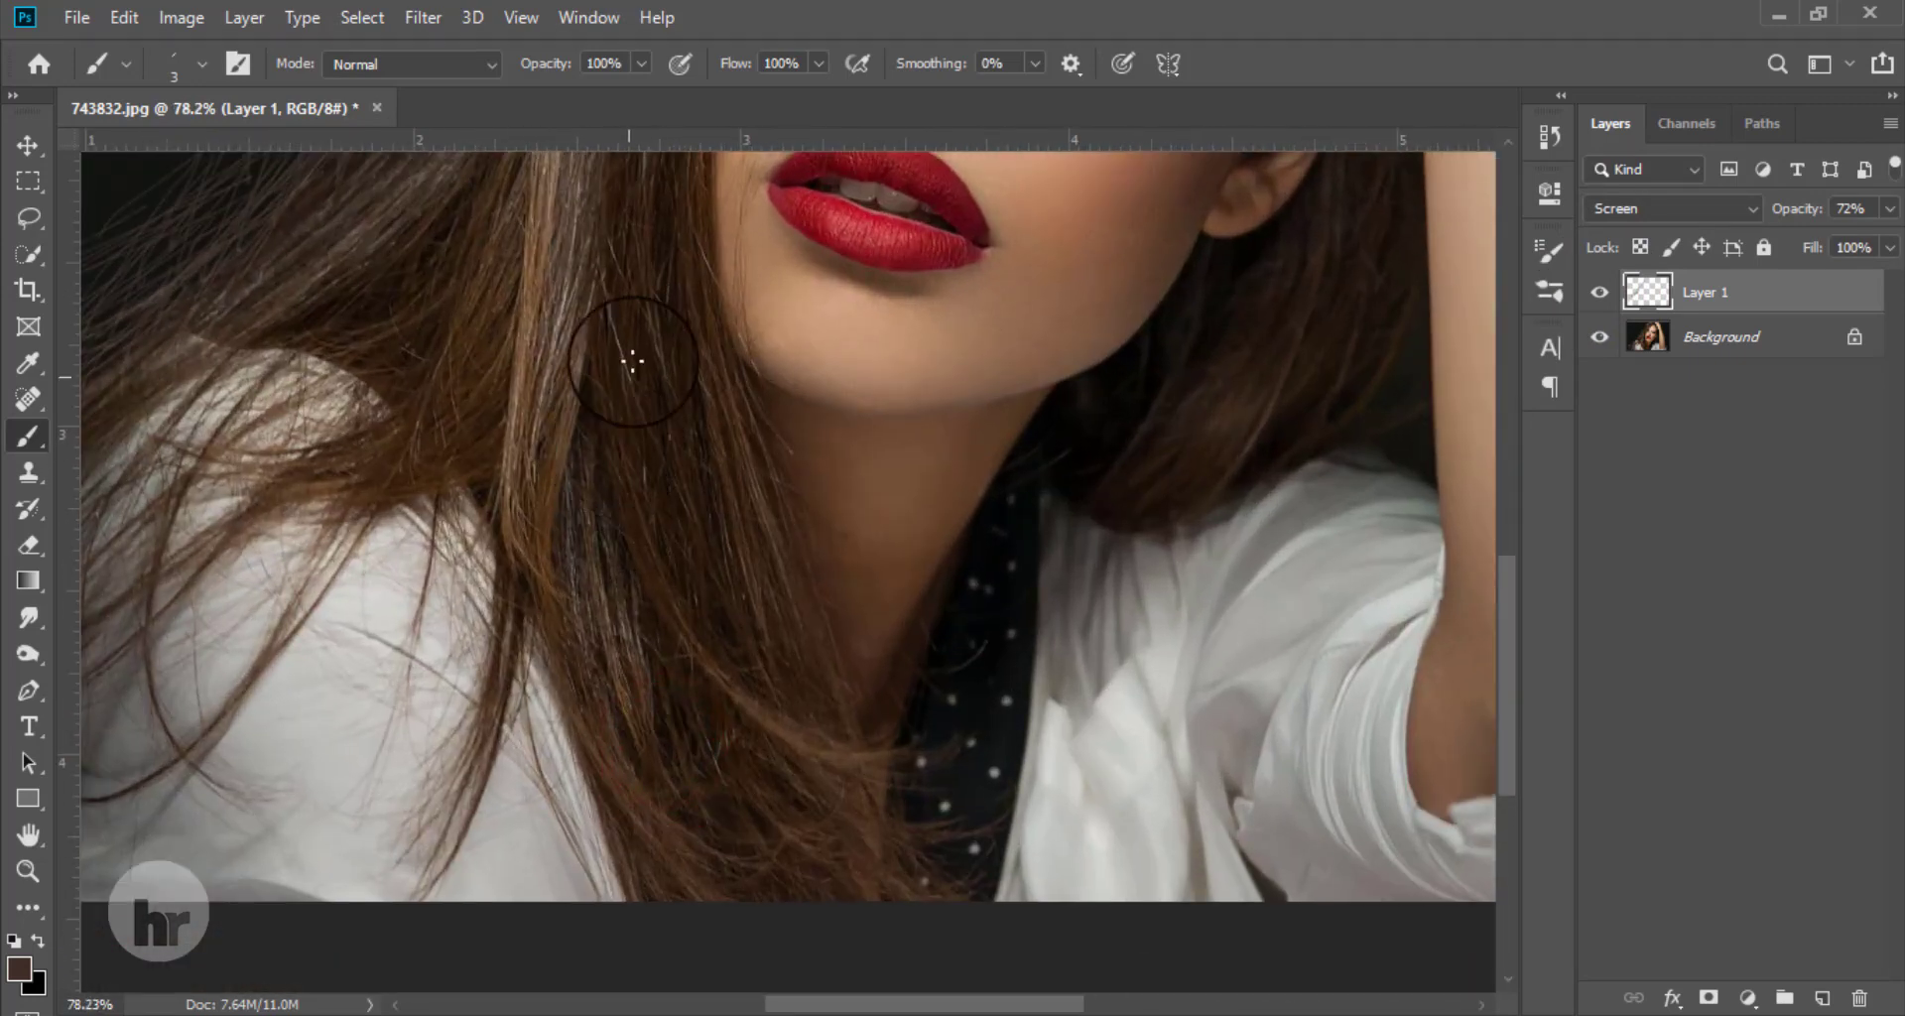
drag(635, 385, 642, 453)
scroll(604, 437, up, 2)
scroll(604, 438, up, 1)
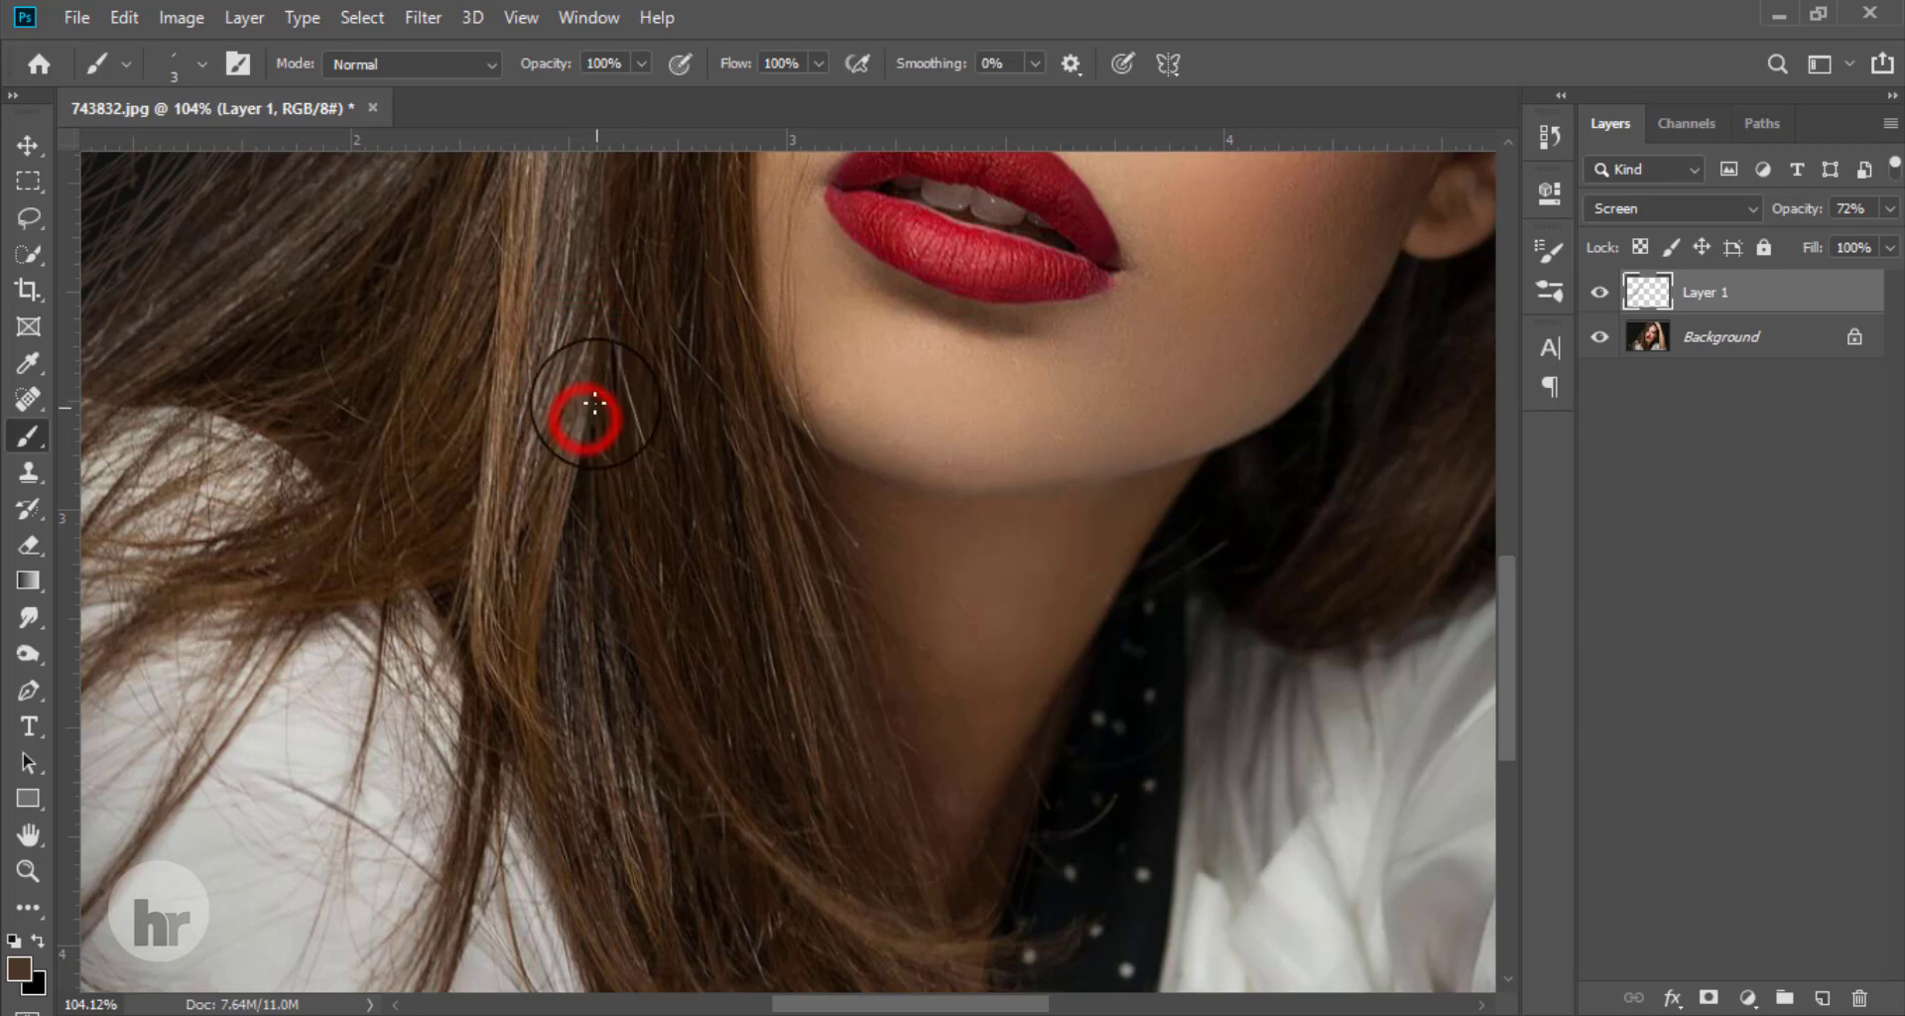
click(594, 546)
click(543, 411)
click(608, 427)
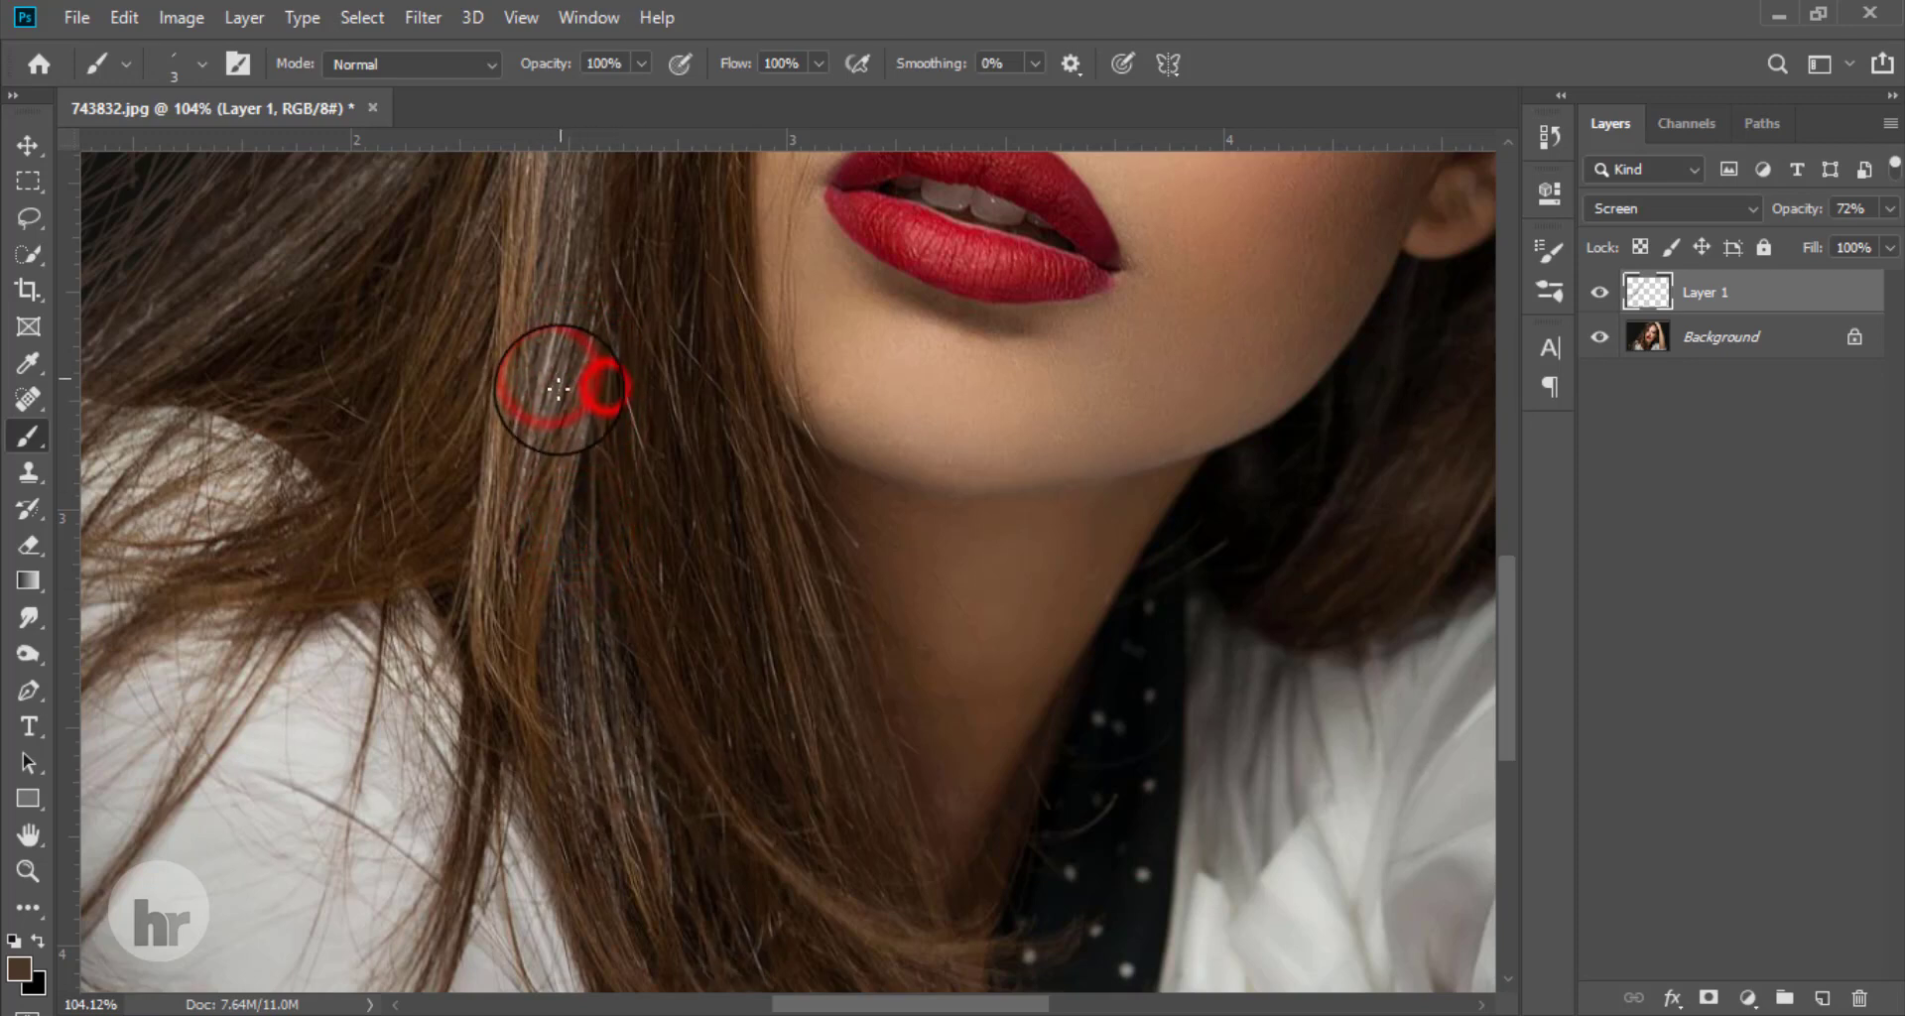
Step: Paint short fine strands over the hair lock beside the chin, following its downward flow
drag(612, 450, 595, 659)
drag(566, 489, 625, 688)
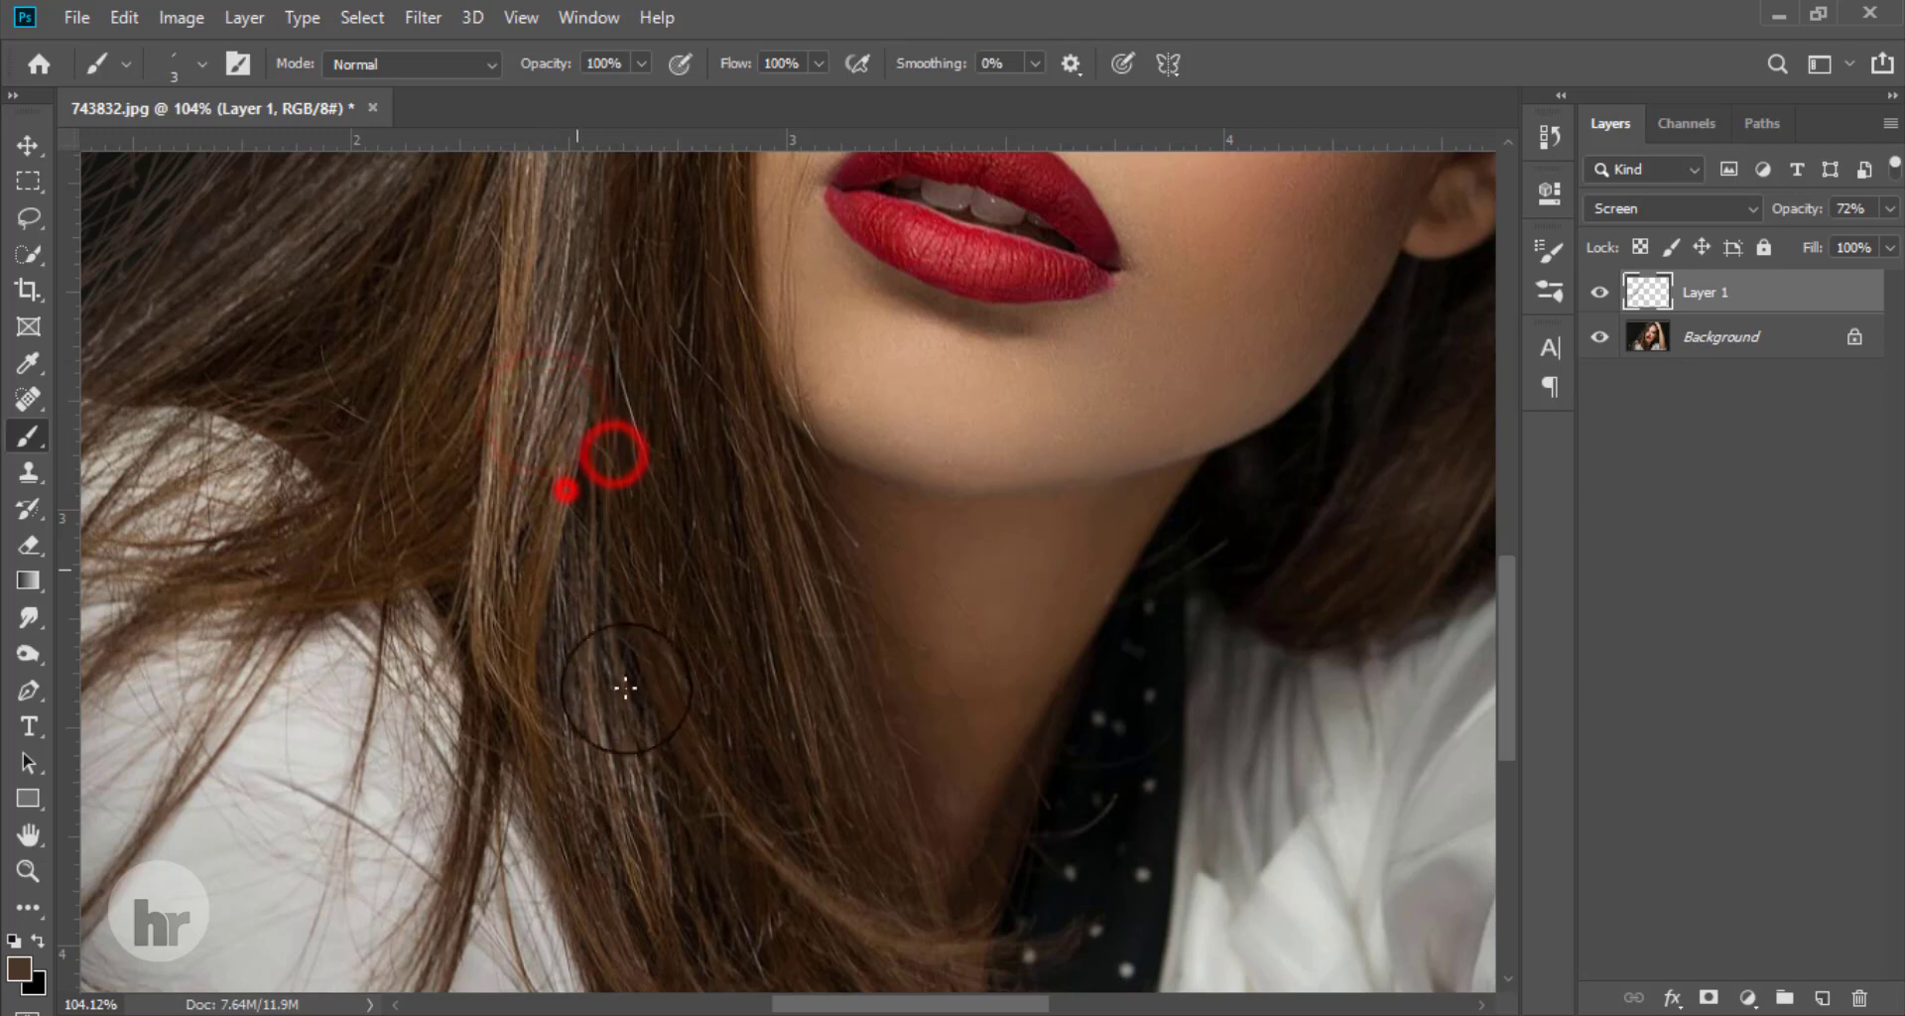
mouse_move(585, 417)
mouse_down()
mouse_move(595, 675)
mouse_move(567, 720)
mouse_up()
click(538, 575)
drag(539, 575, 560, 699)
drag(591, 421, 658, 723)
drag(476, 357, 509, 536)
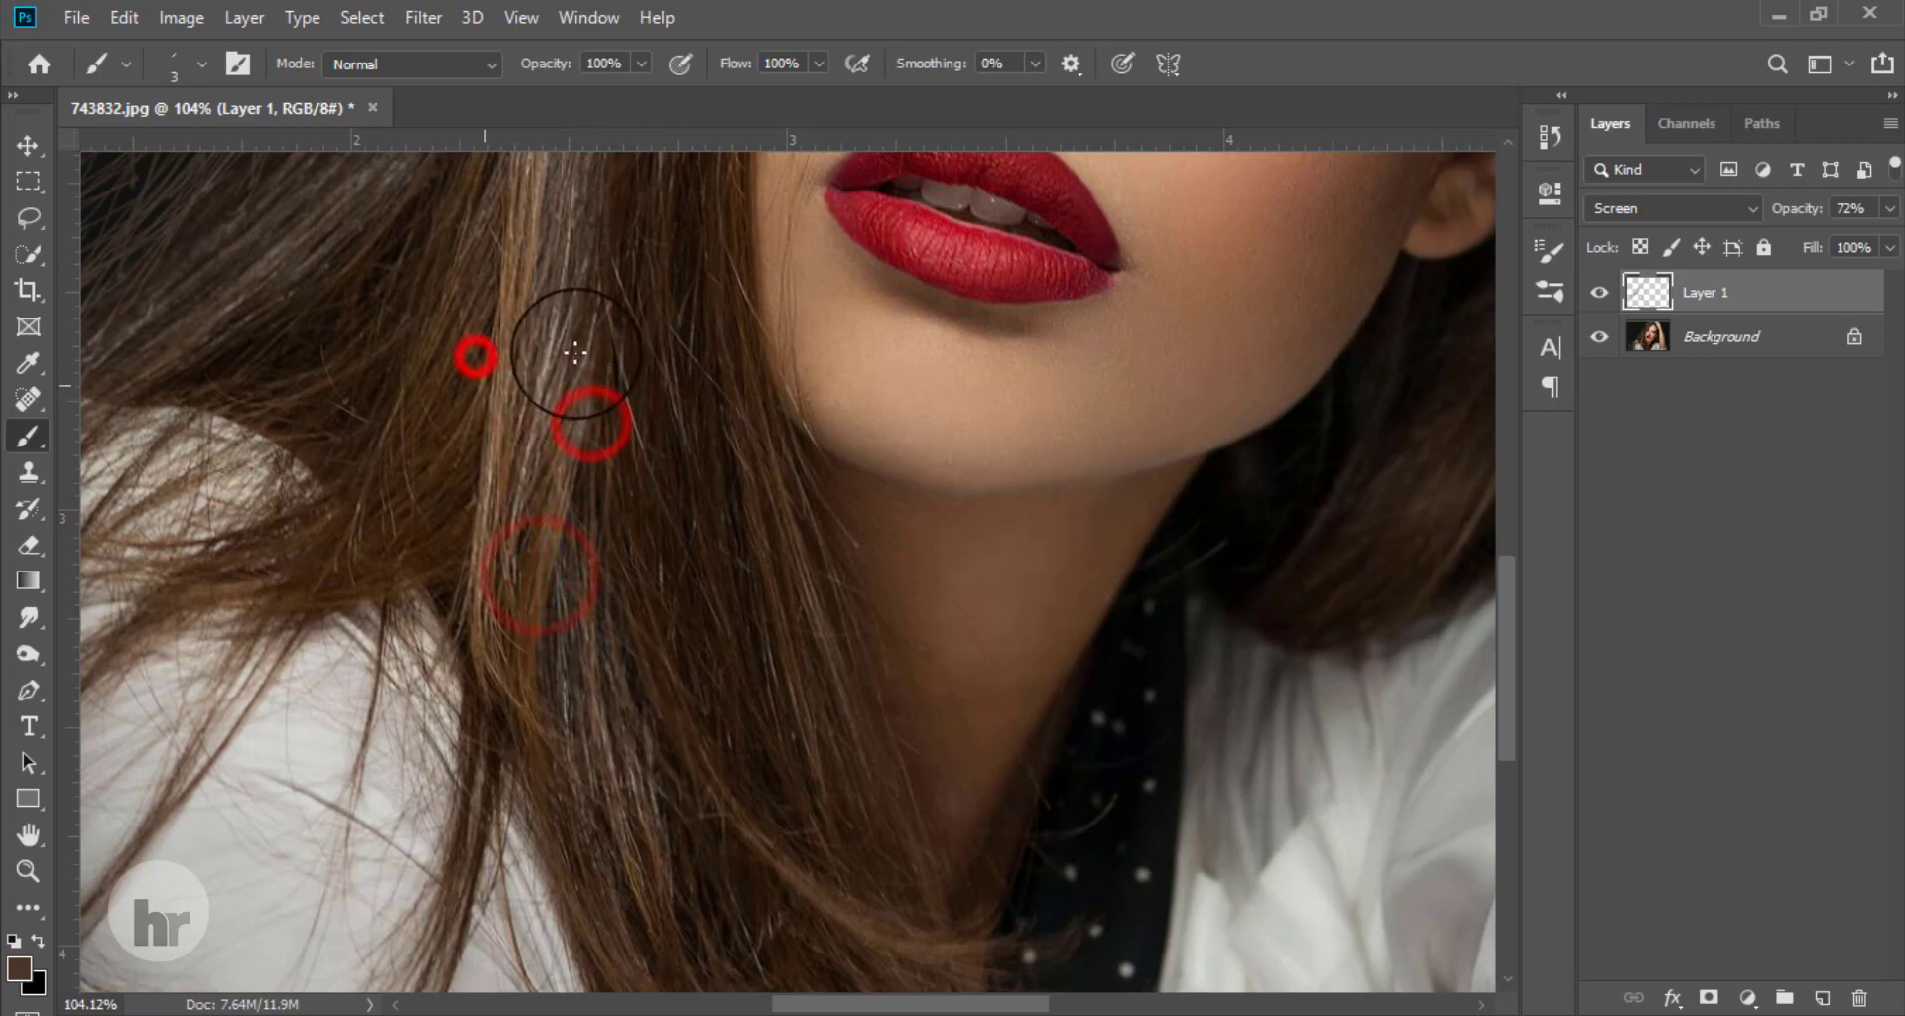
Step: Build up the hair lock beside the neck with overlapping strands running from chin level down toward the chest
drag(568, 356, 695, 827)
drag(598, 534, 624, 706)
drag(587, 467, 607, 724)
drag(581, 483, 629, 806)
drag(562, 492, 610, 749)
drag(548, 662, 665, 819)
drag(663, 749, 748, 890)
drag(576, 515, 608, 729)
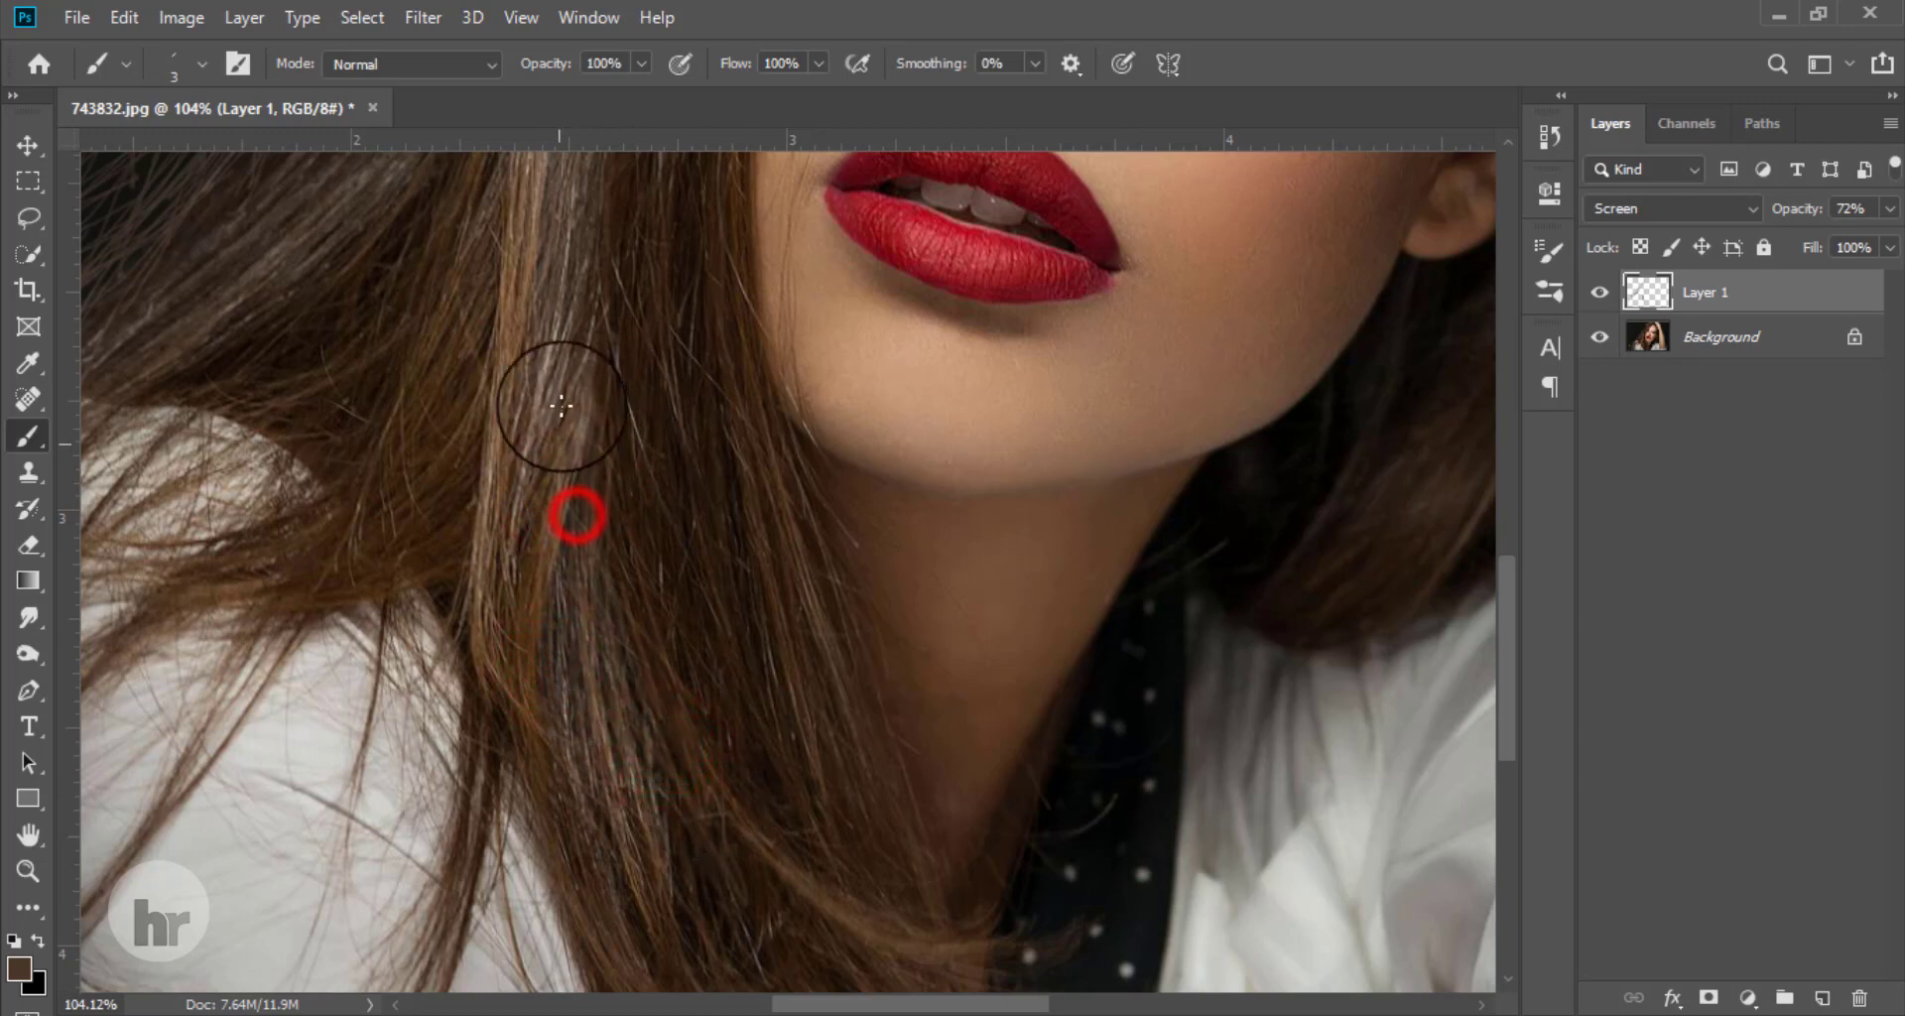
Step: Extend long strands from the lock beside the chin down to the hair ends over the chest
drag(554, 417, 562, 765)
drag(554, 503, 624, 708)
mouse_move(597, 587)
mouse_down()
mouse_move(825, 998)
mouse_move(705, 1003)
mouse_up()
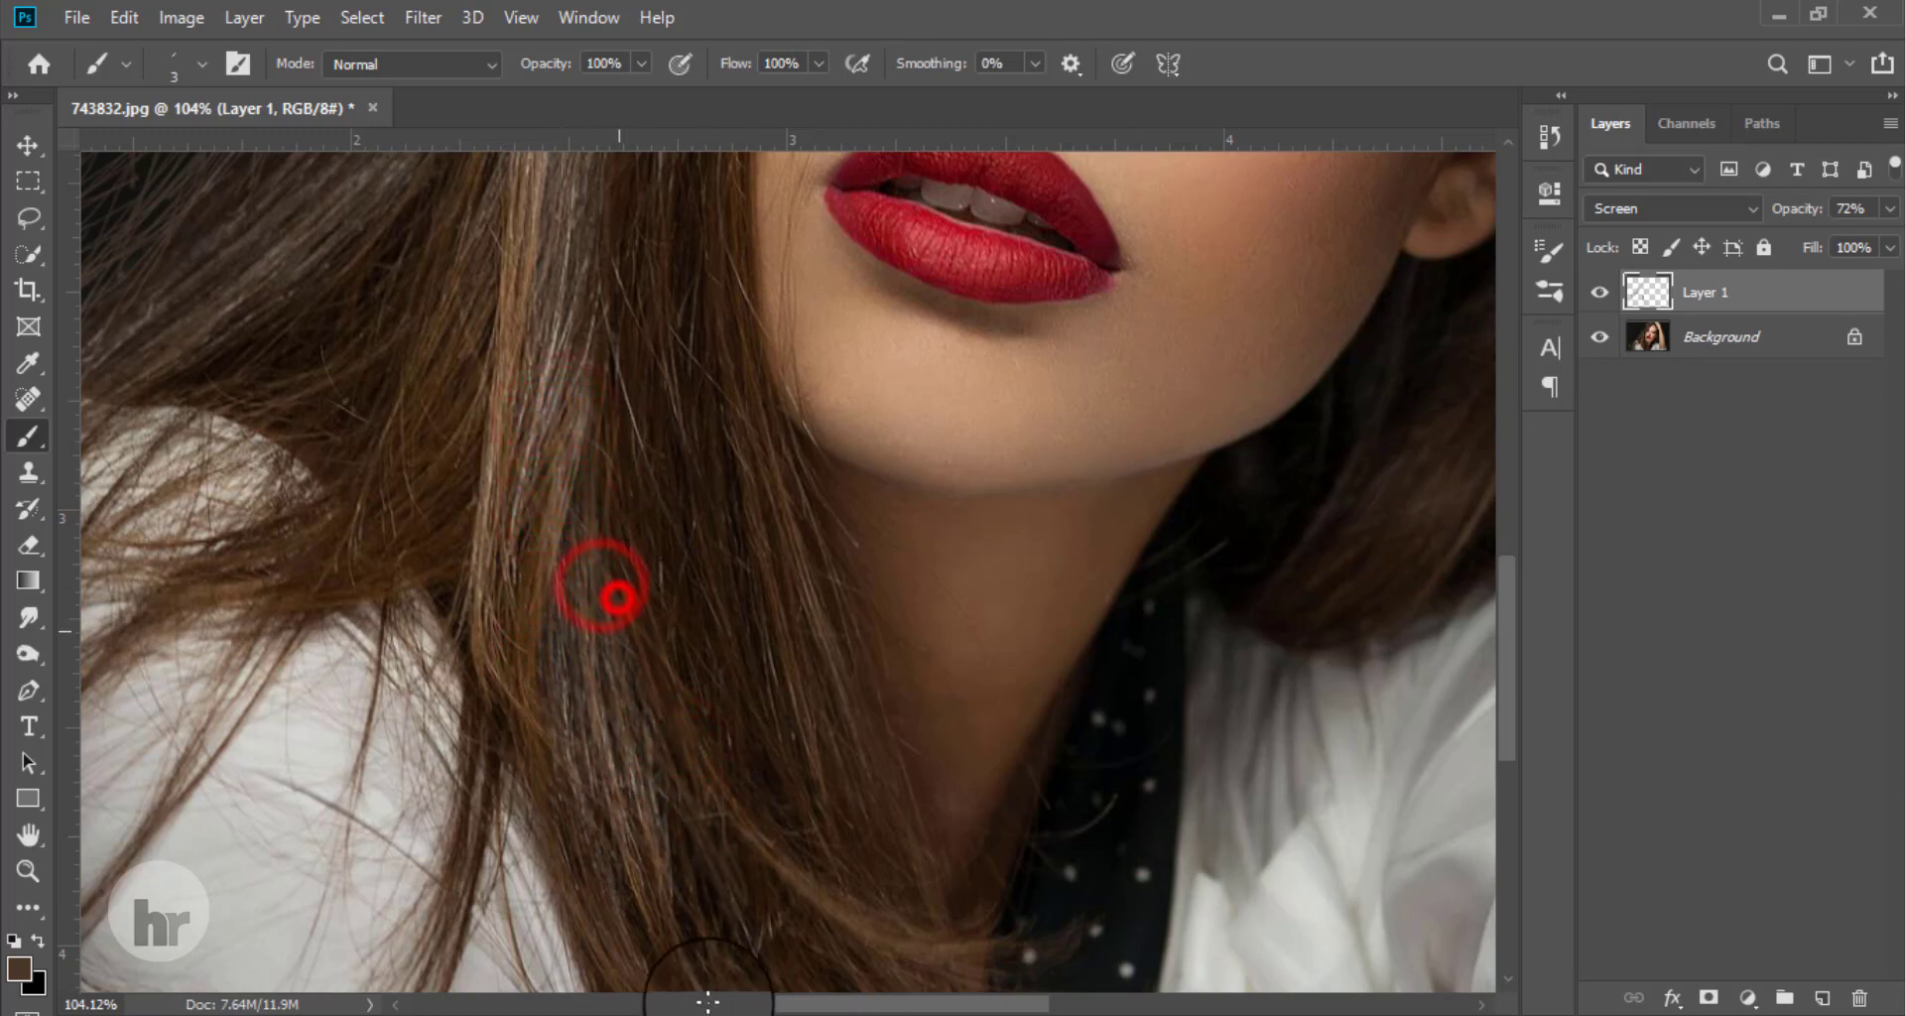
drag(639, 613, 842, 1010)
drag(638, 540, 681, 672)
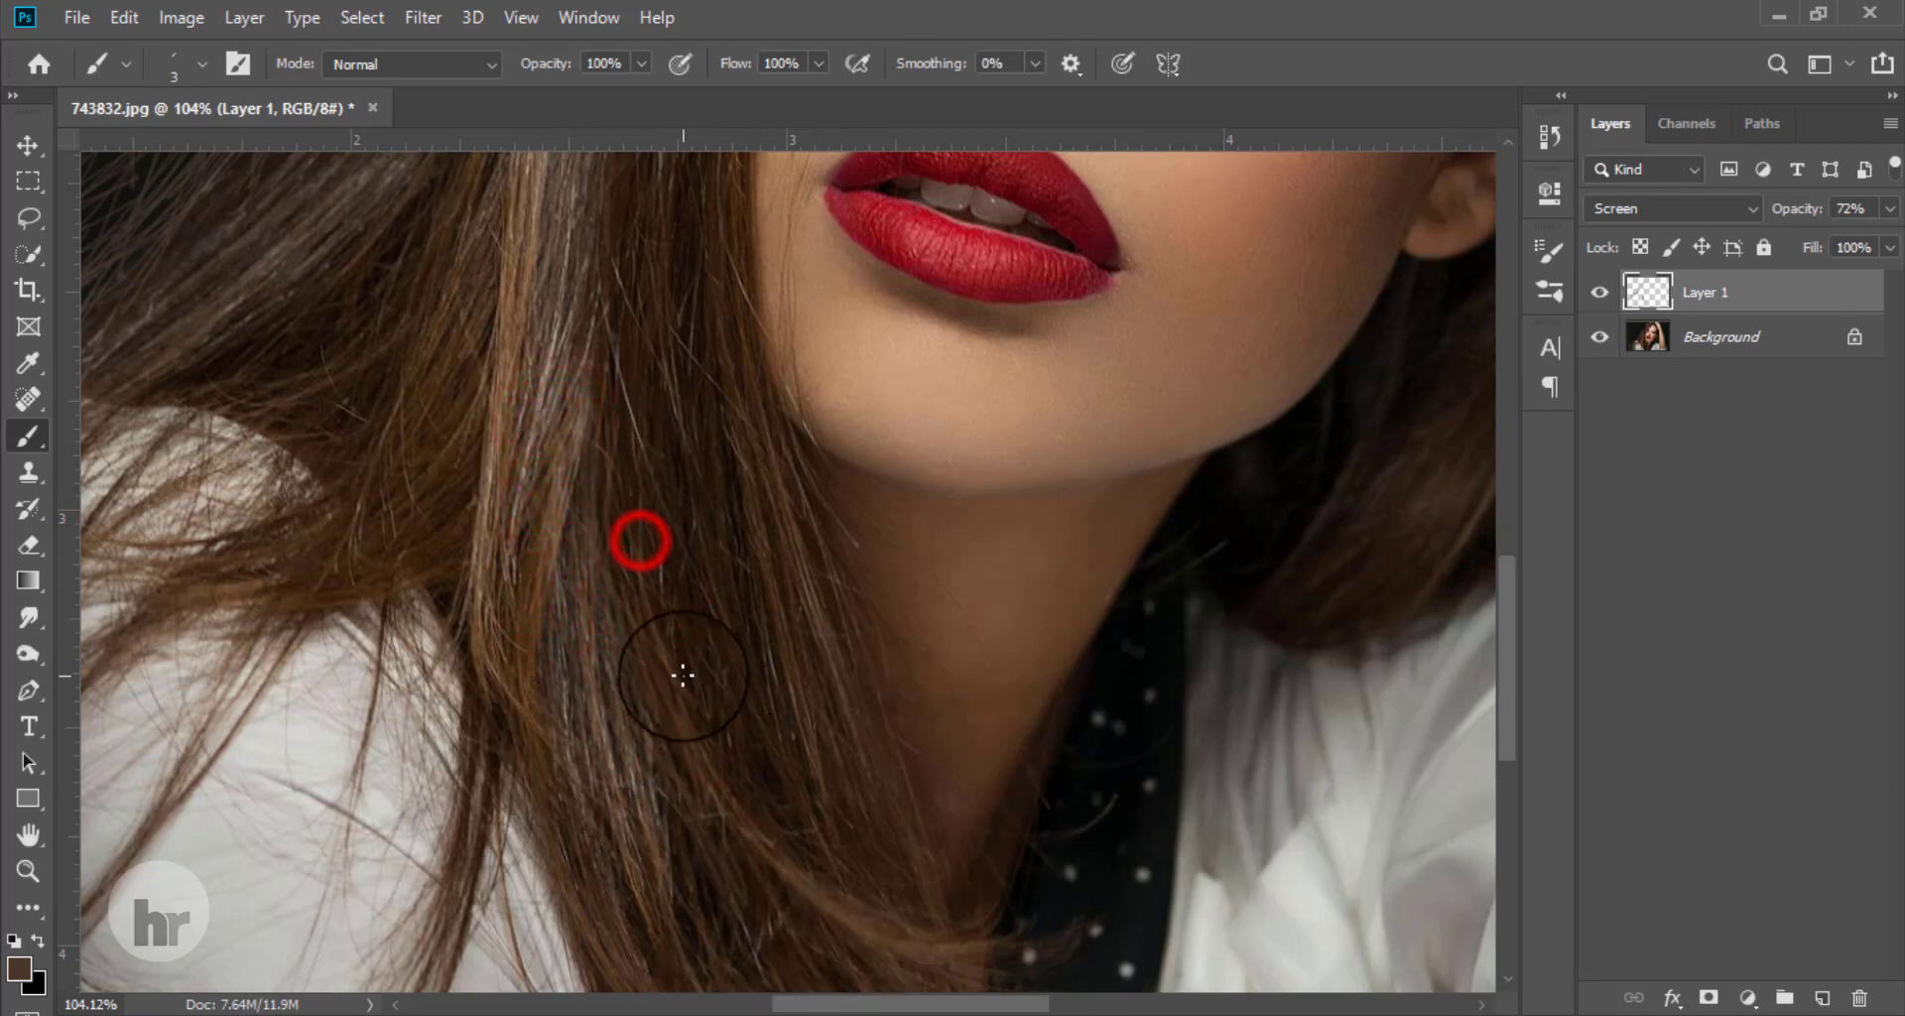
mouse_move(584, 337)
mouse_down()
mouse_move(674, 660)
mouse_move(930, 806)
mouse_up()
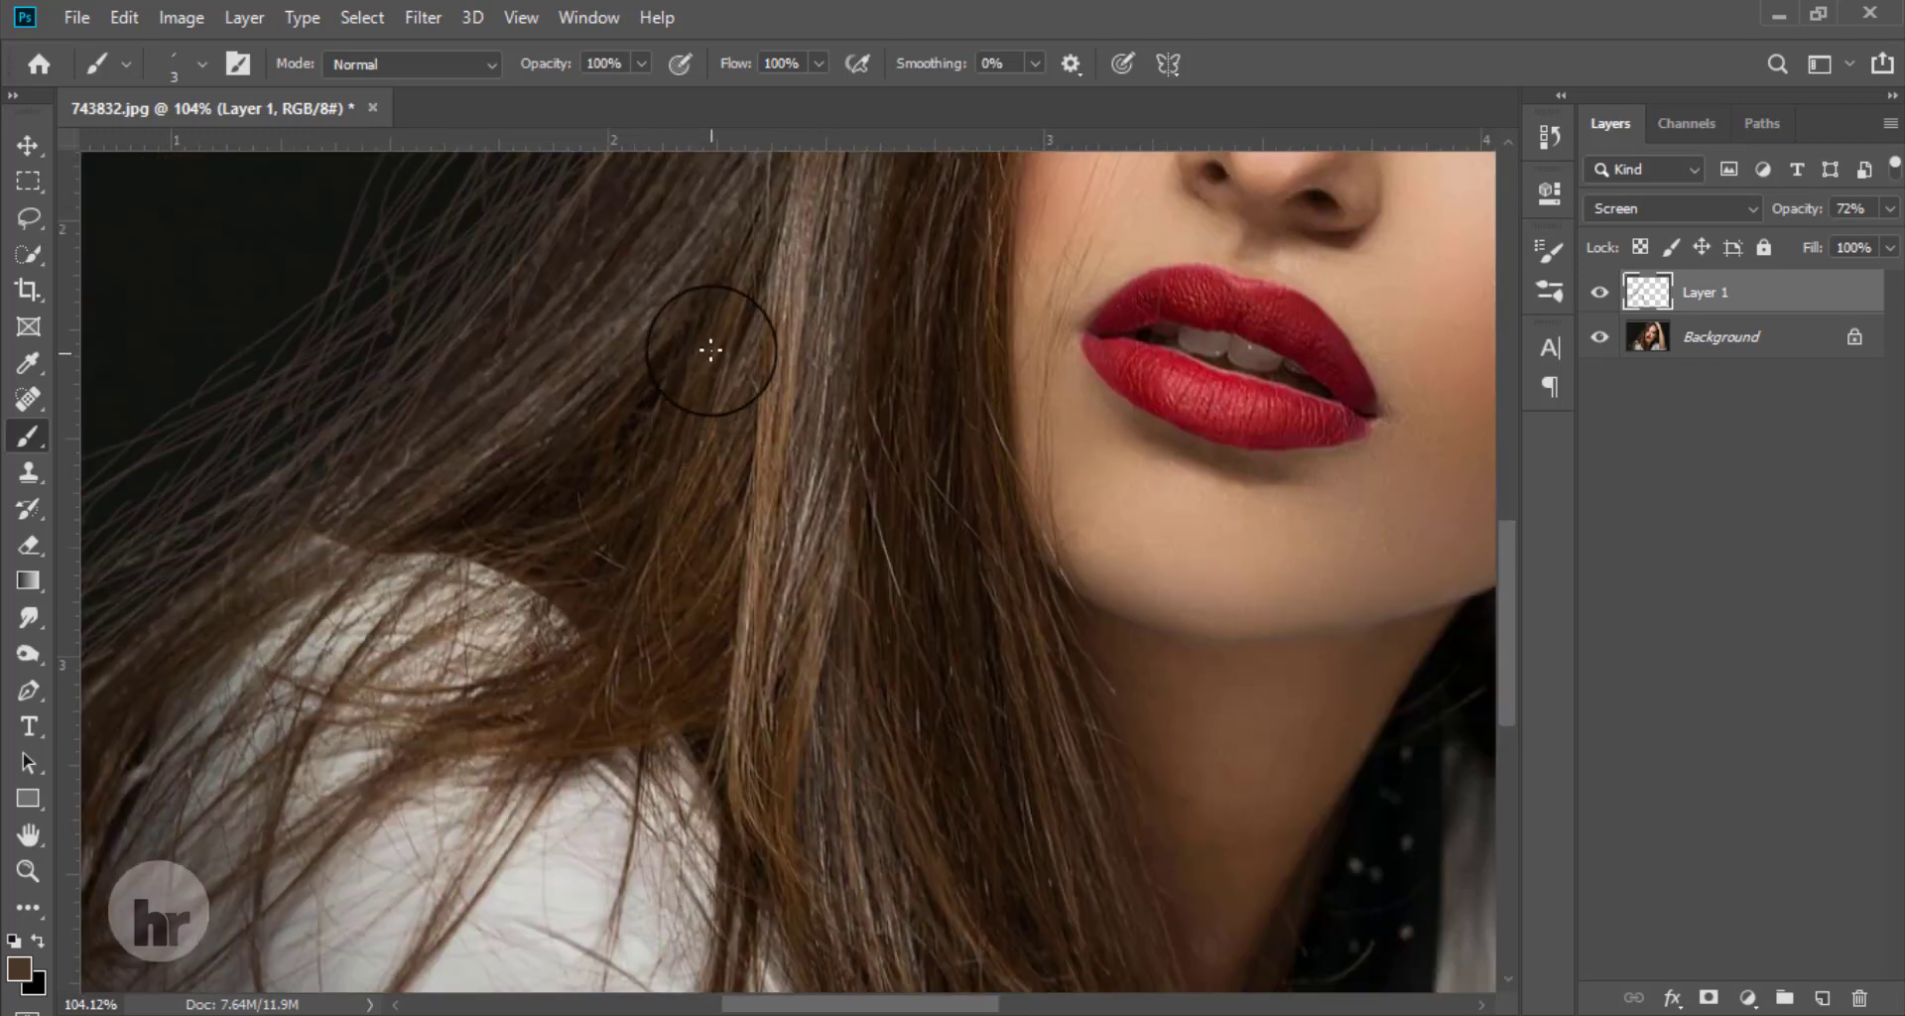
Step: Sample the light grey-brown of the highlighted lock at nose level and paint lighter strands fanning from it toward the shoulder
key(alt)
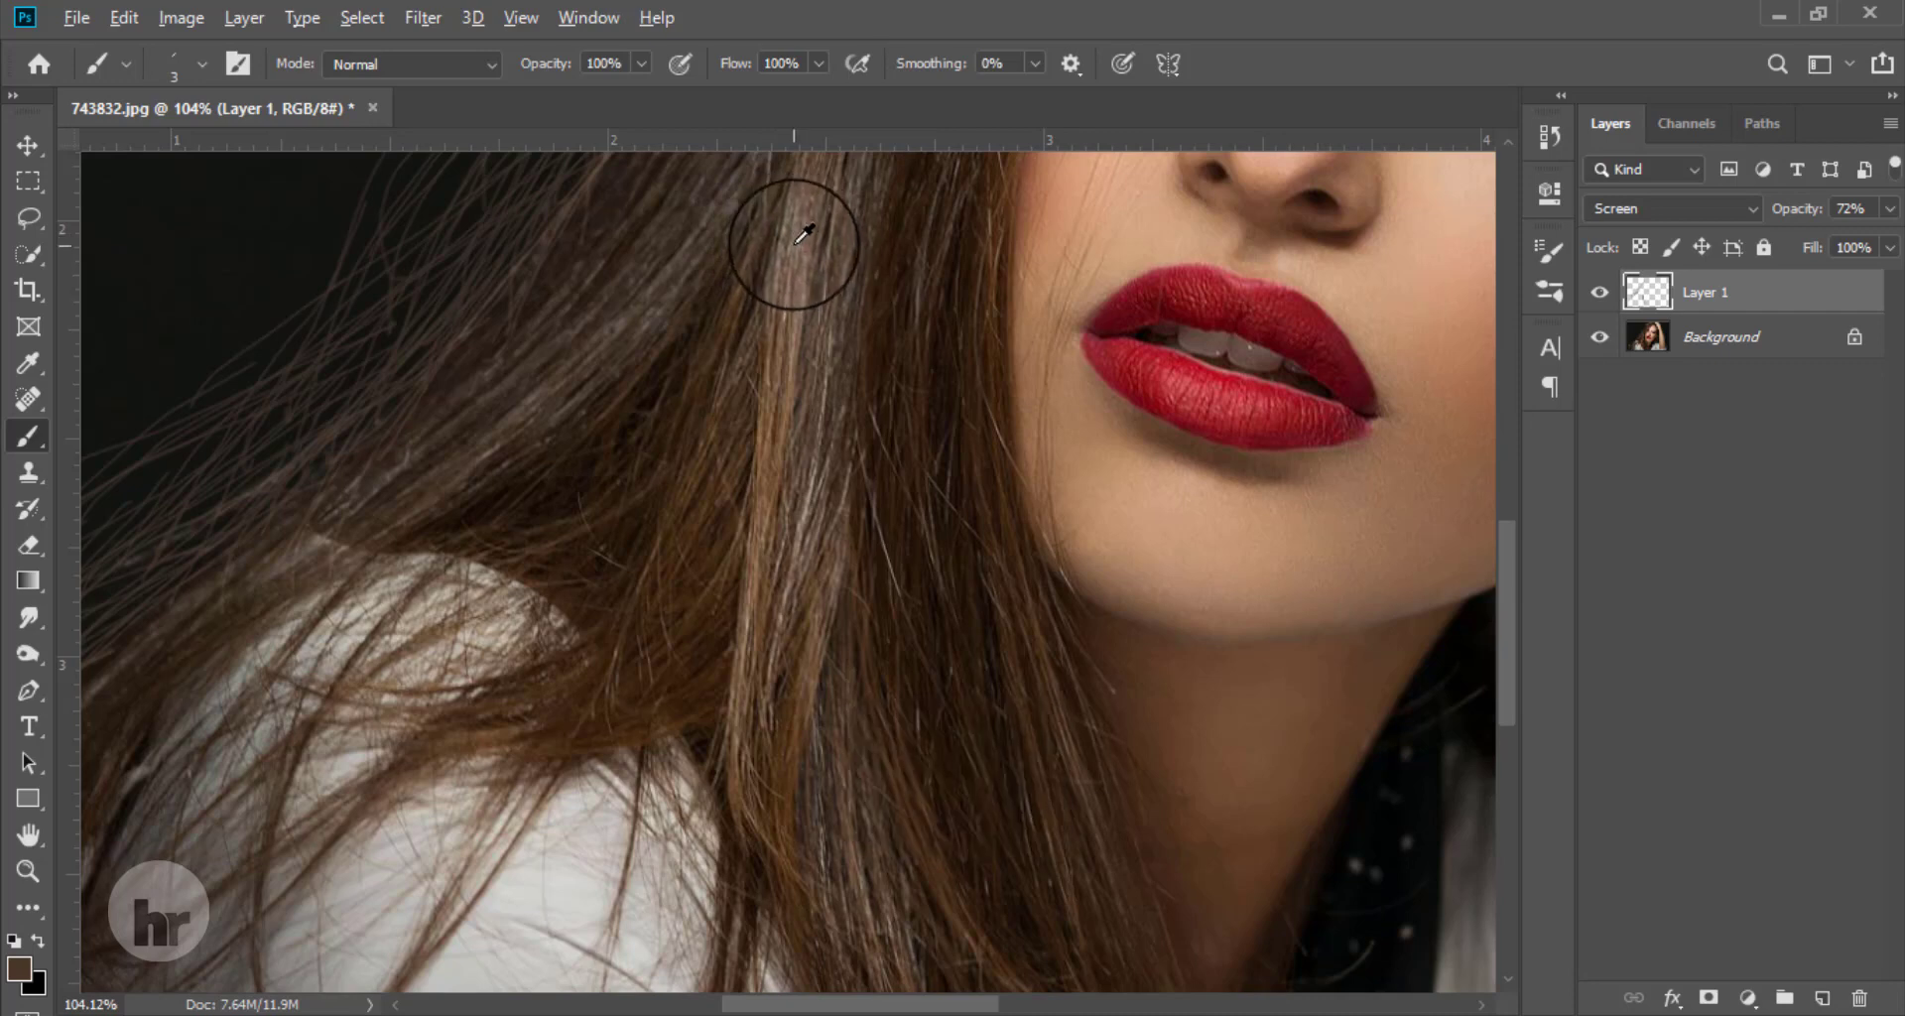
alt+click(793, 238)
drag(771, 262, 665, 694)
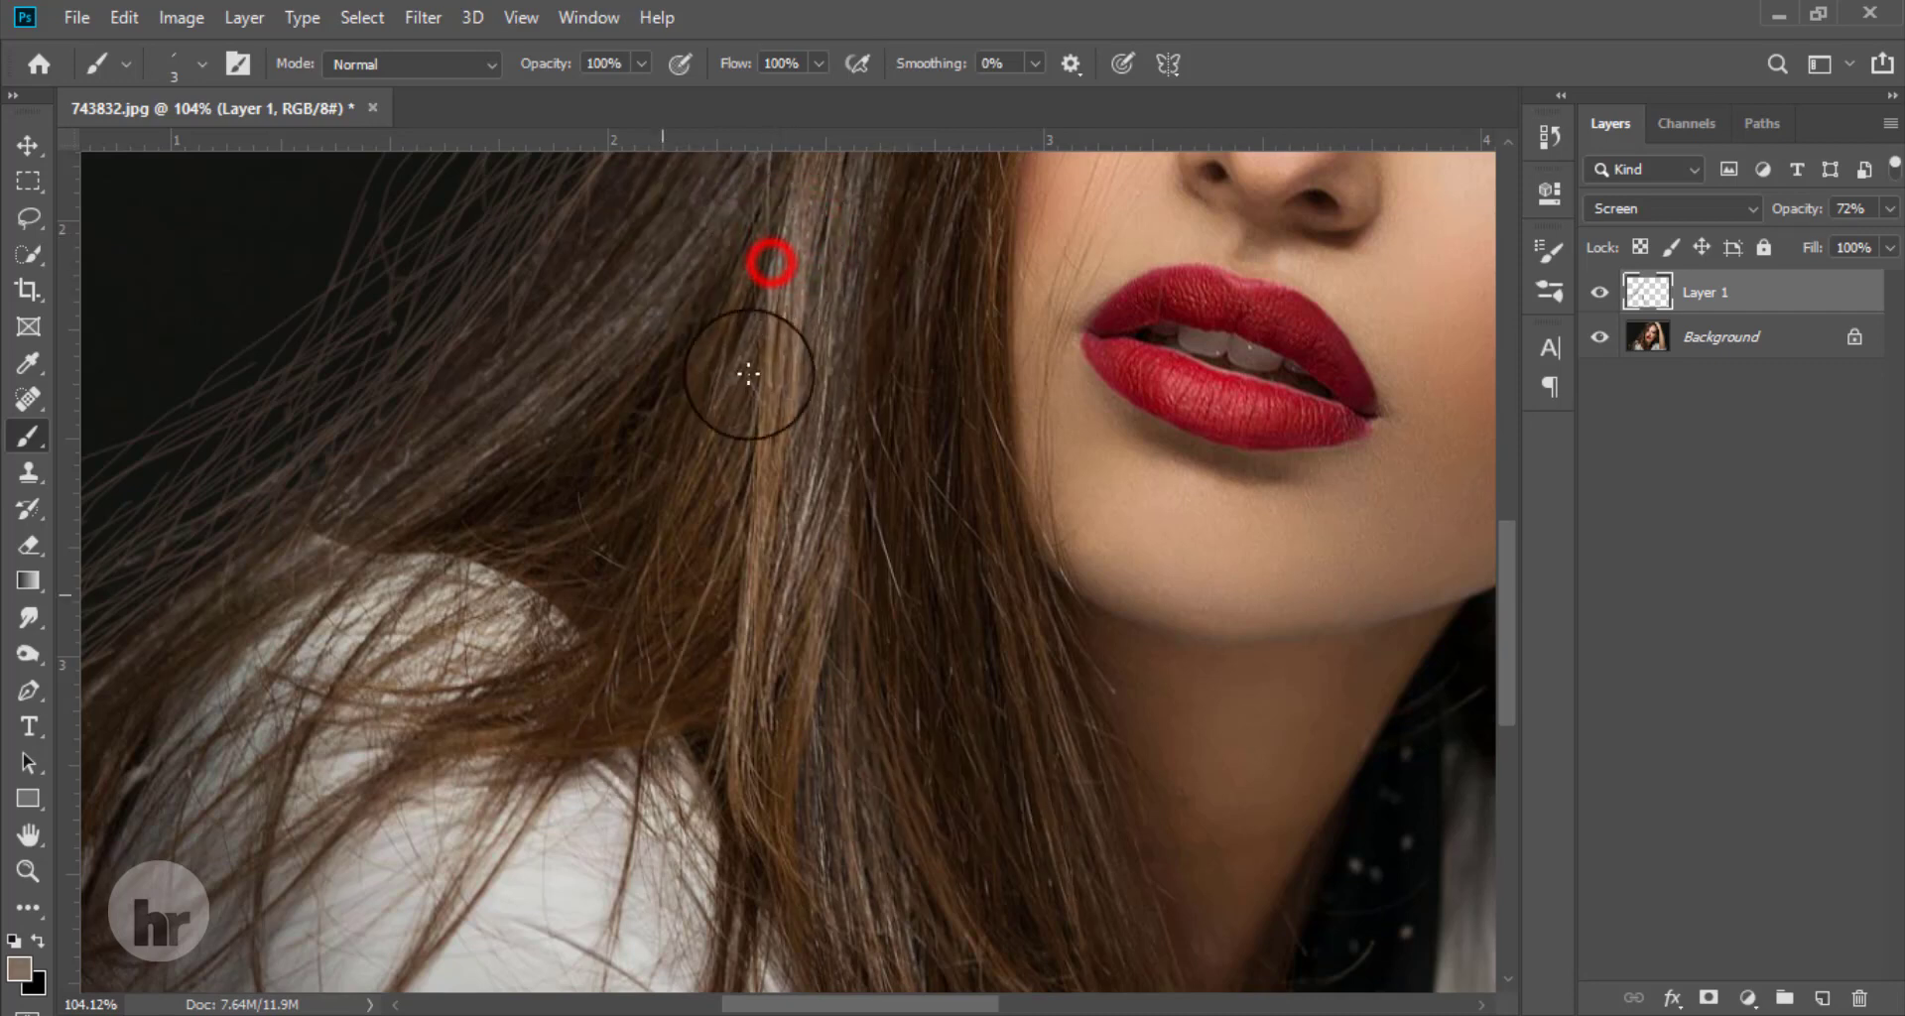
drag(765, 304, 703, 629)
mouse_move(749, 275)
mouse_down()
mouse_move(647, 644)
mouse_move(570, 612)
mouse_up()
drag(732, 305, 607, 666)
drag(673, 564, 578, 783)
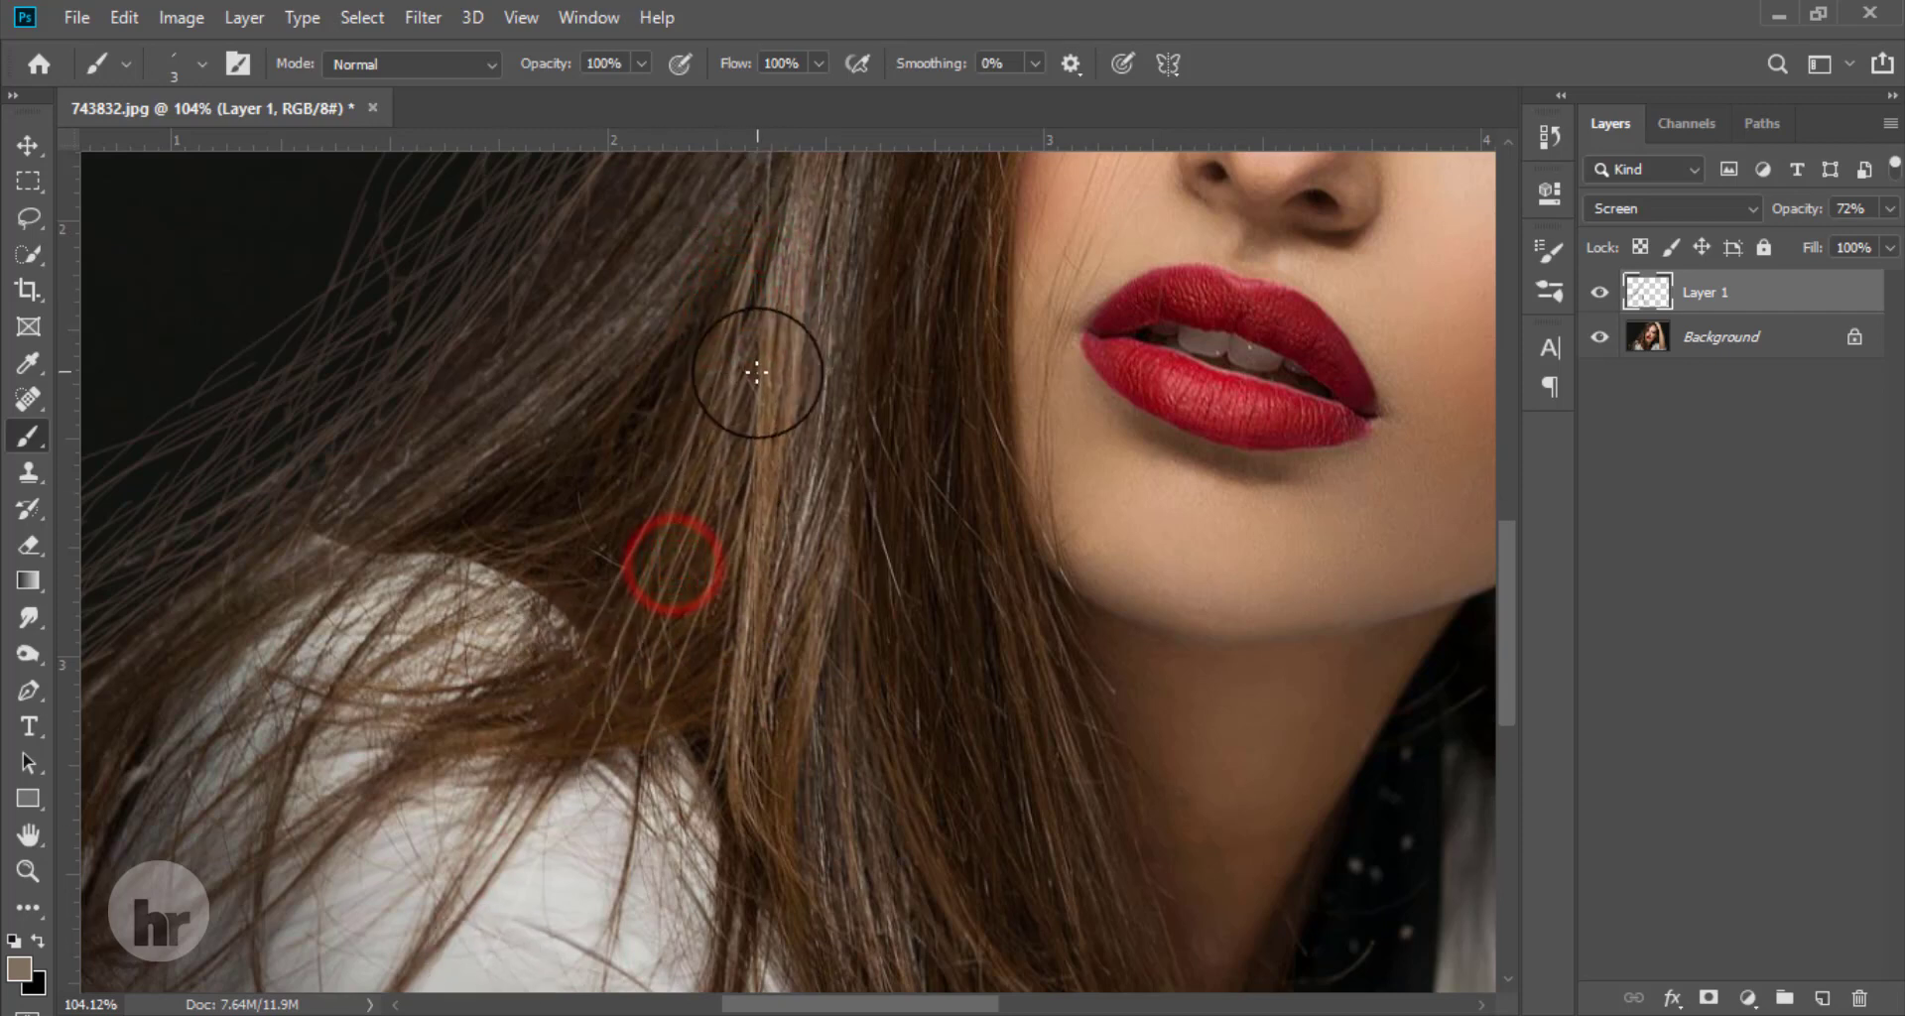
drag(735, 312, 575, 593)
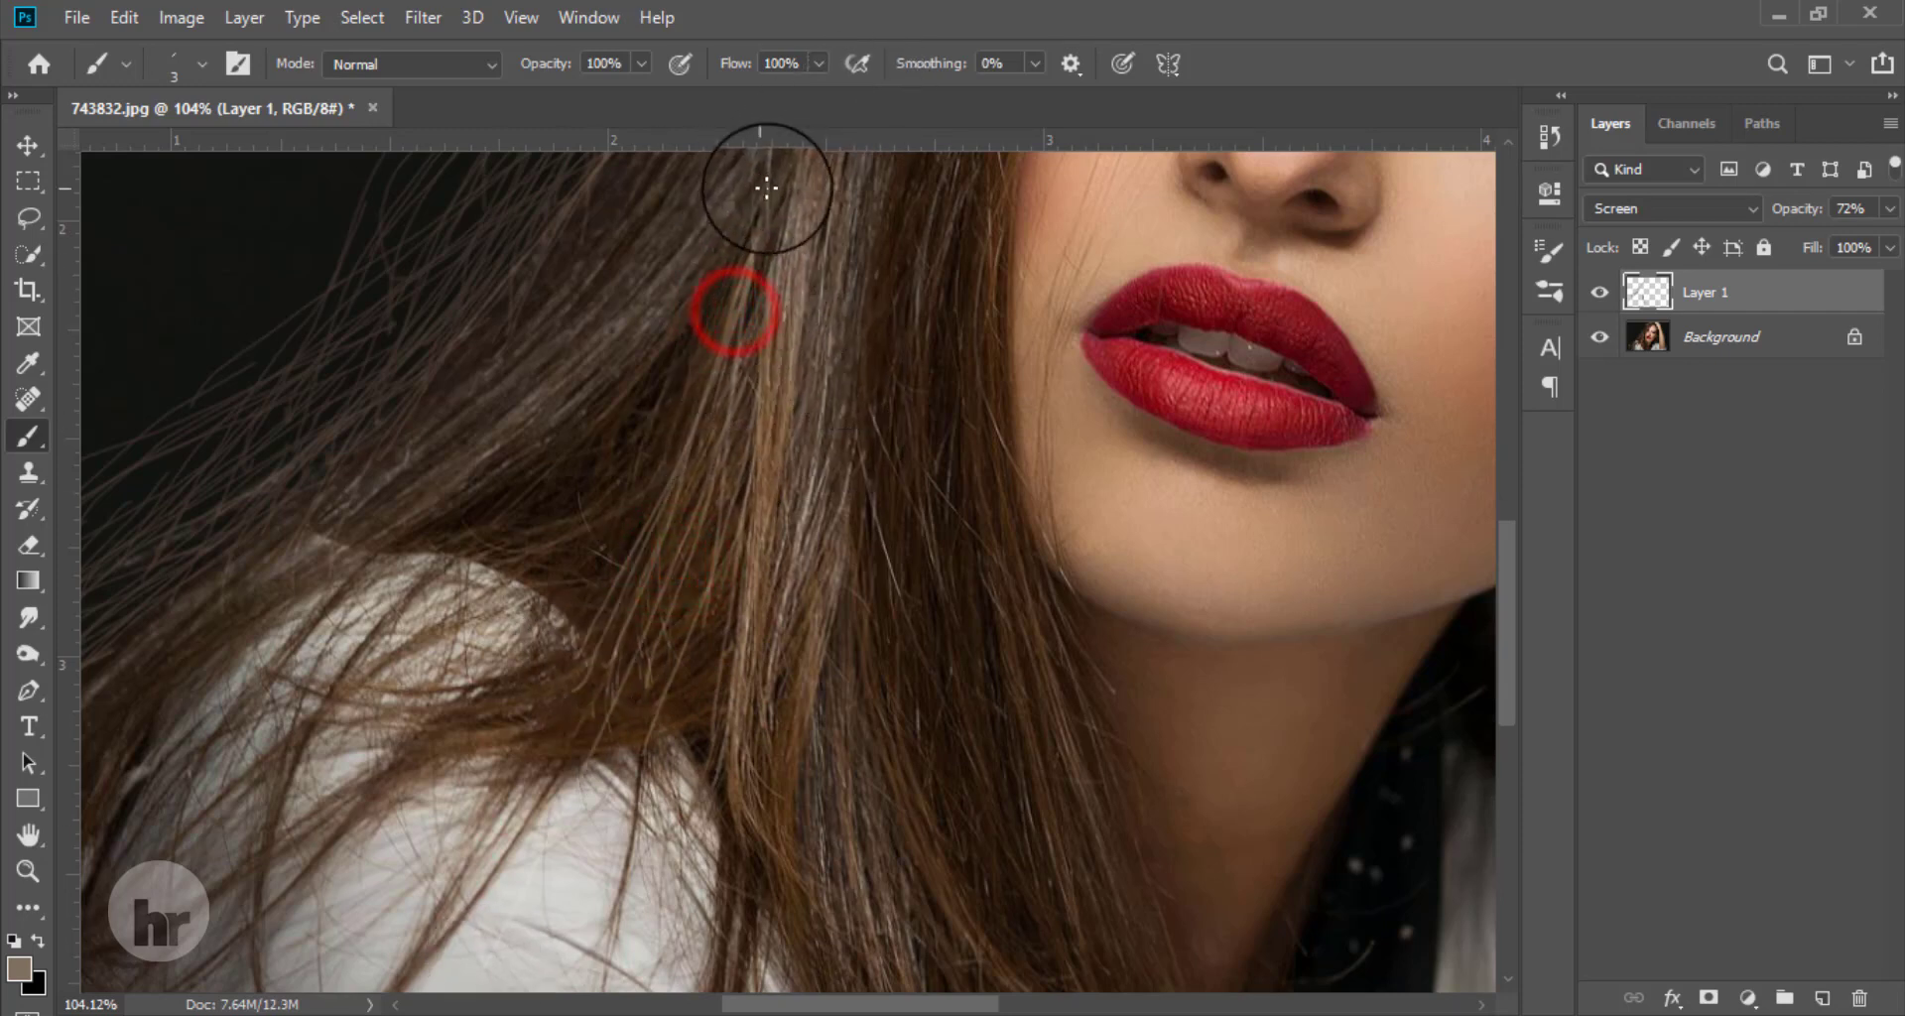
Step: Paint fine light strands from the highlighted lock at mouth level, sweeping diagonally down over the shoulder
drag(765, 238, 466, 807)
drag(703, 296, 520, 601)
drag(765, 280, 556, 798)
drag(700, 288, 494, 887)
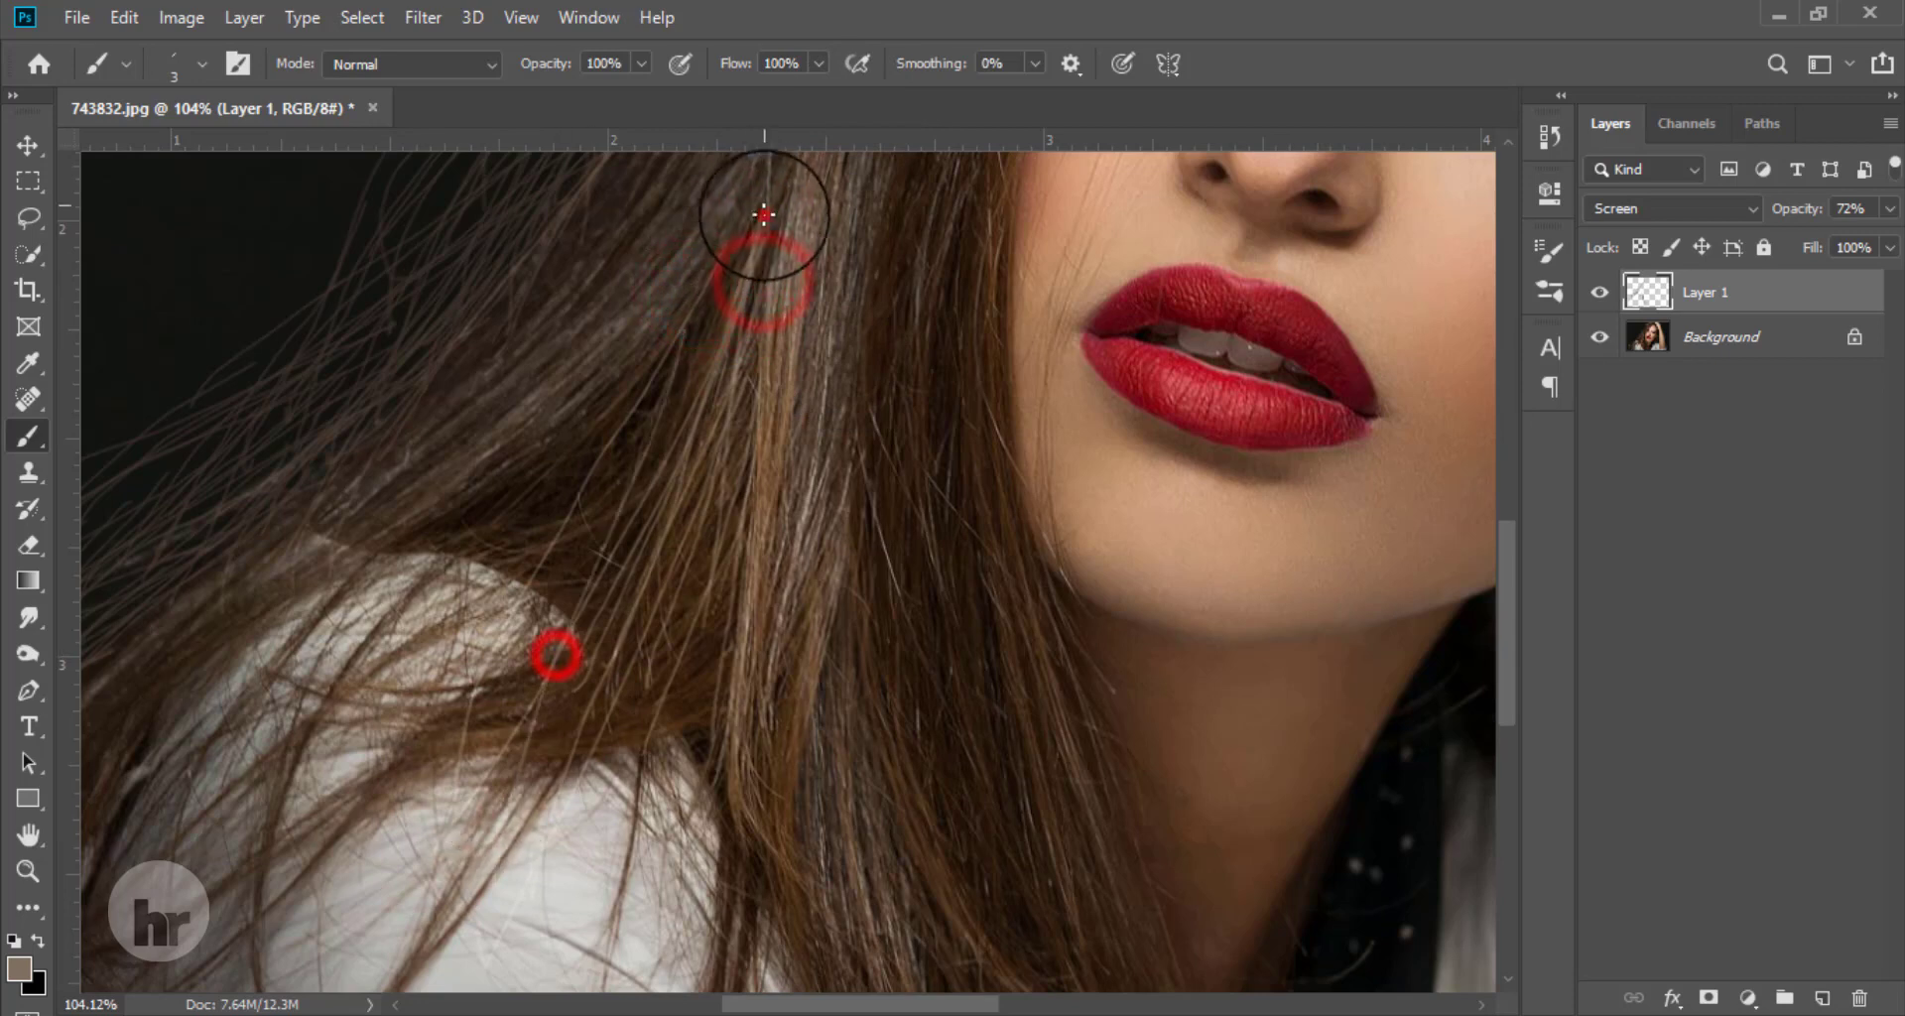
drag(765, 212, 732, 322)
drag(767, 251, 498, 794)
drag(714, 307, 435, 727)
Step: Add steep fine strands over the dark hair between the highlighted lock and the top of the shoulder
drag(612, 301, 546, 645)
drag(566, 414, 325, 598)
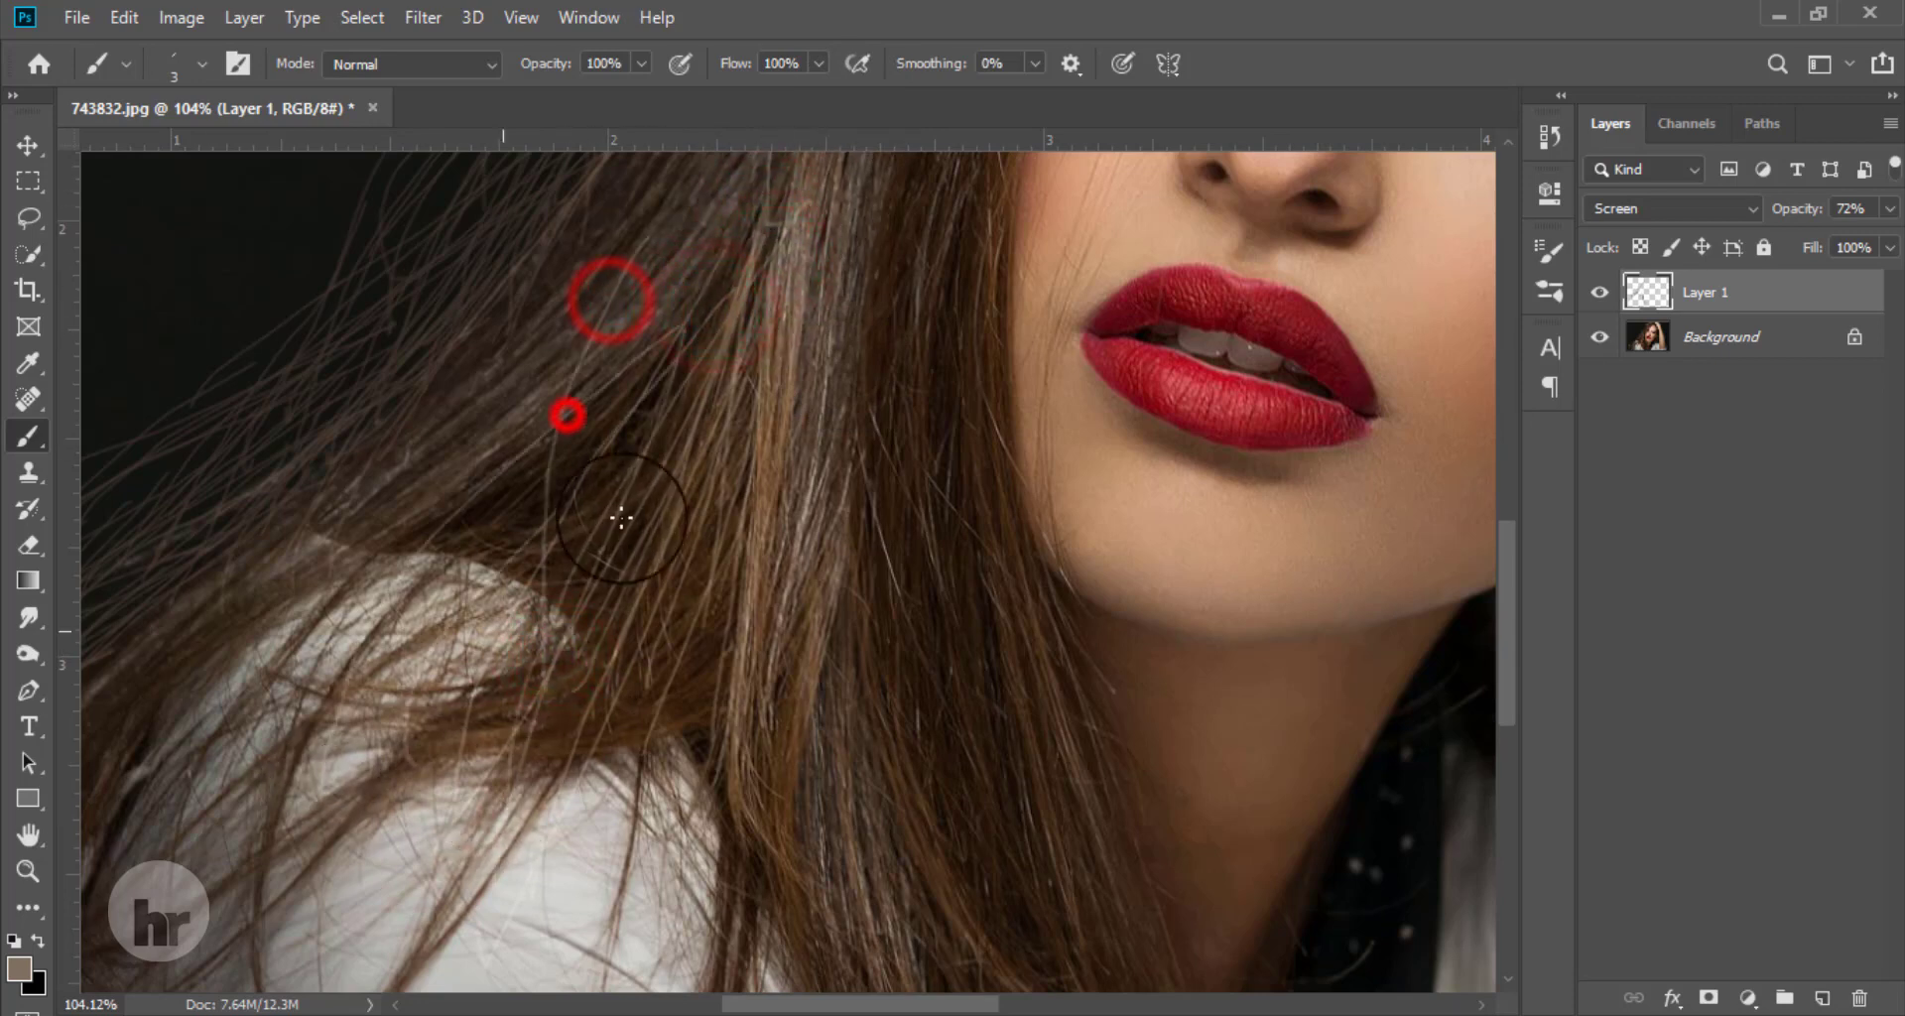
drag(535, 452, 462, 725)
drag(571, 341, 512, 831)
drag(698, 369, 585, 635)
drag(735, 315, 622, 838)
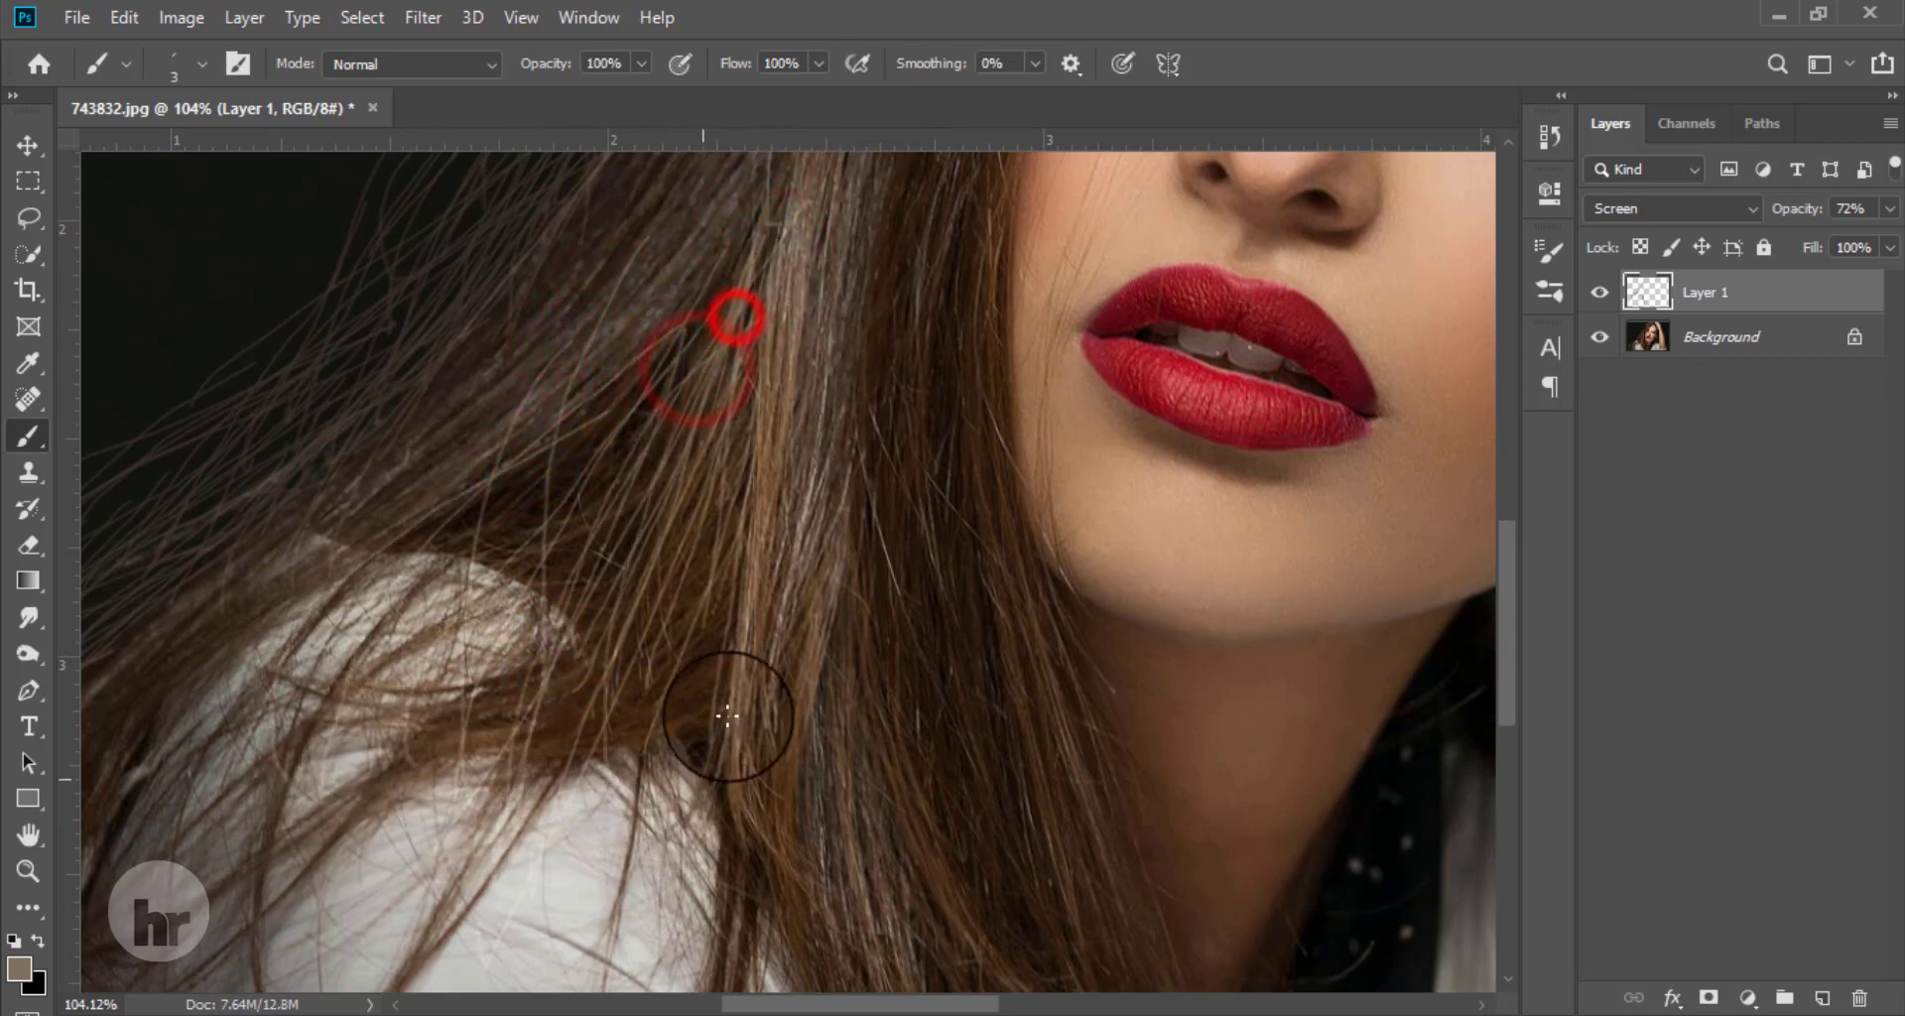
drag(652, 427, 580, 684)
Step: Paint long crossing strands from the hair at mouth level down over the white sleeve and outer shoulder
mouse_move(848, 235)
mouse_down()
mouse_move(688, 410)
mouse_move(617, 615)
mouse_up()
mouse_move(666, 332)
mouse_down()
mouse_move(526, 664)
mouse_move(508, 792)
mouse_up()
drag(563, 310, 422, 867)
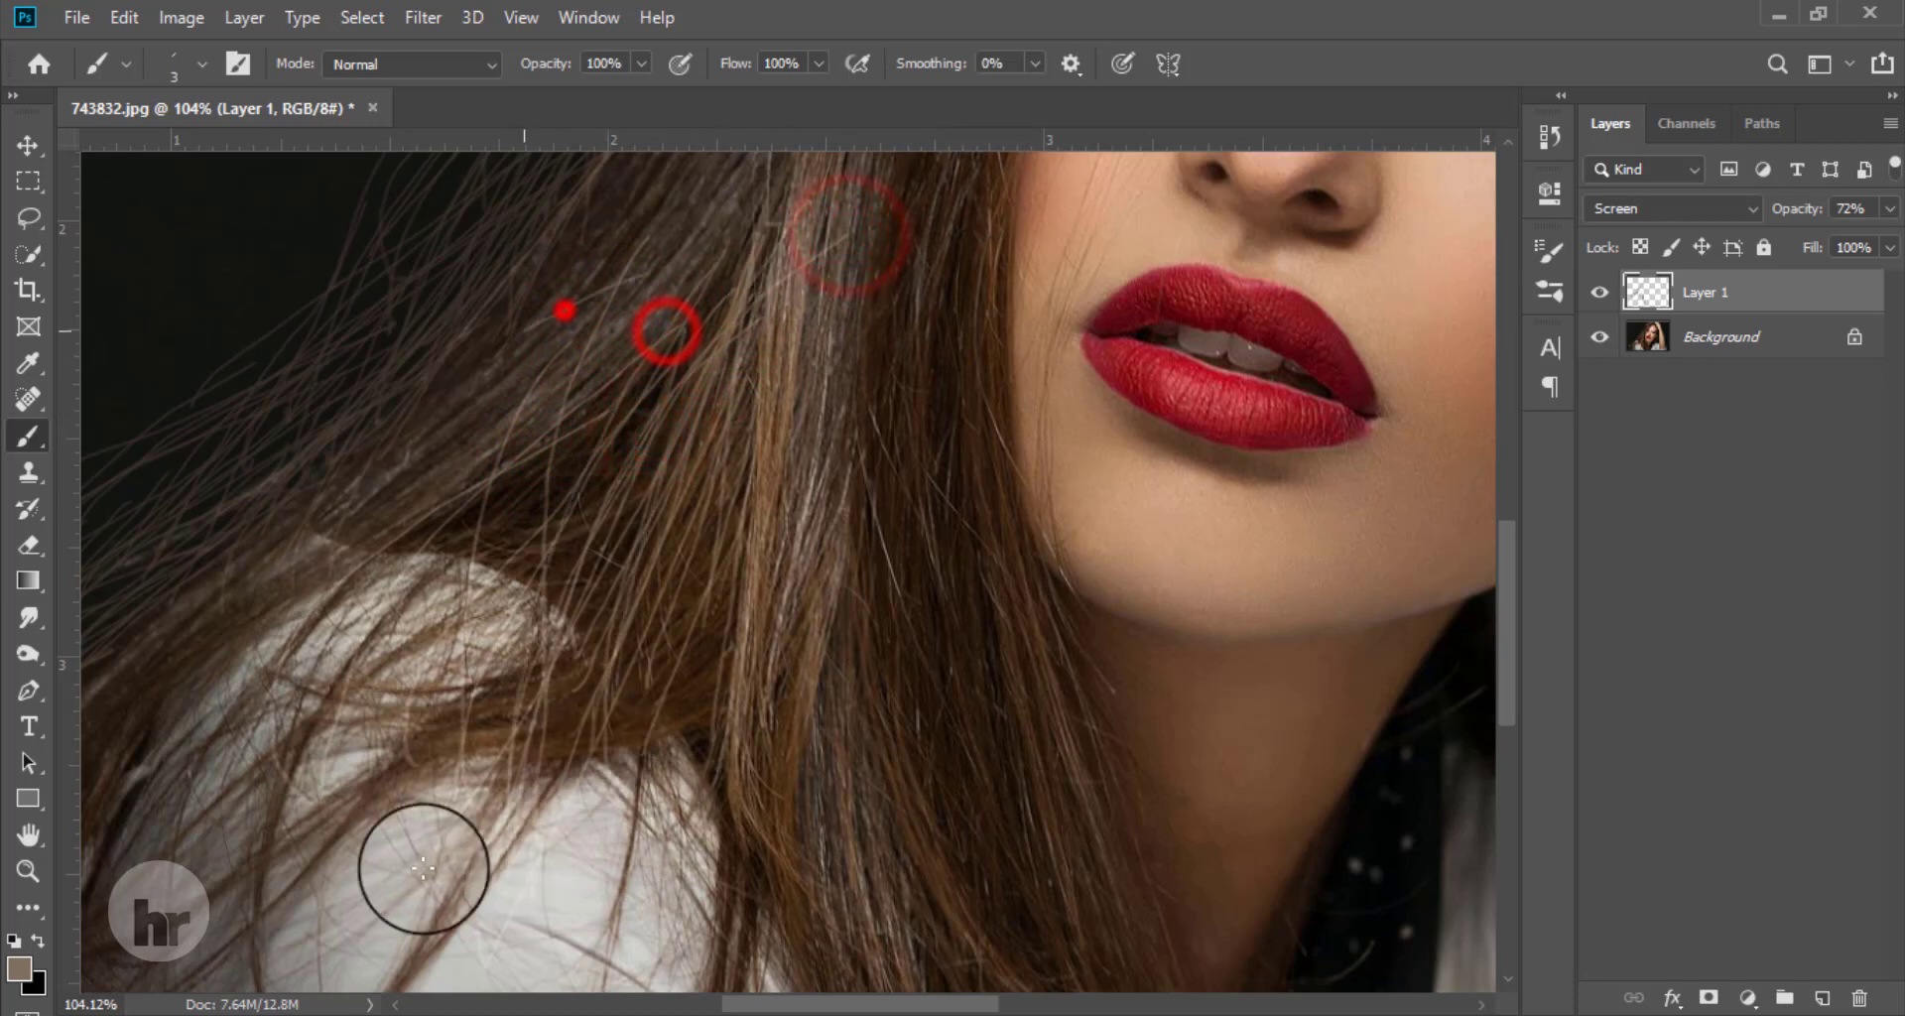
drag(638, 413, 476, 746)
drag(491, 416, 539, 508)
drag(645, 435, 367, 855)
drag(374, 514, 196, 739)
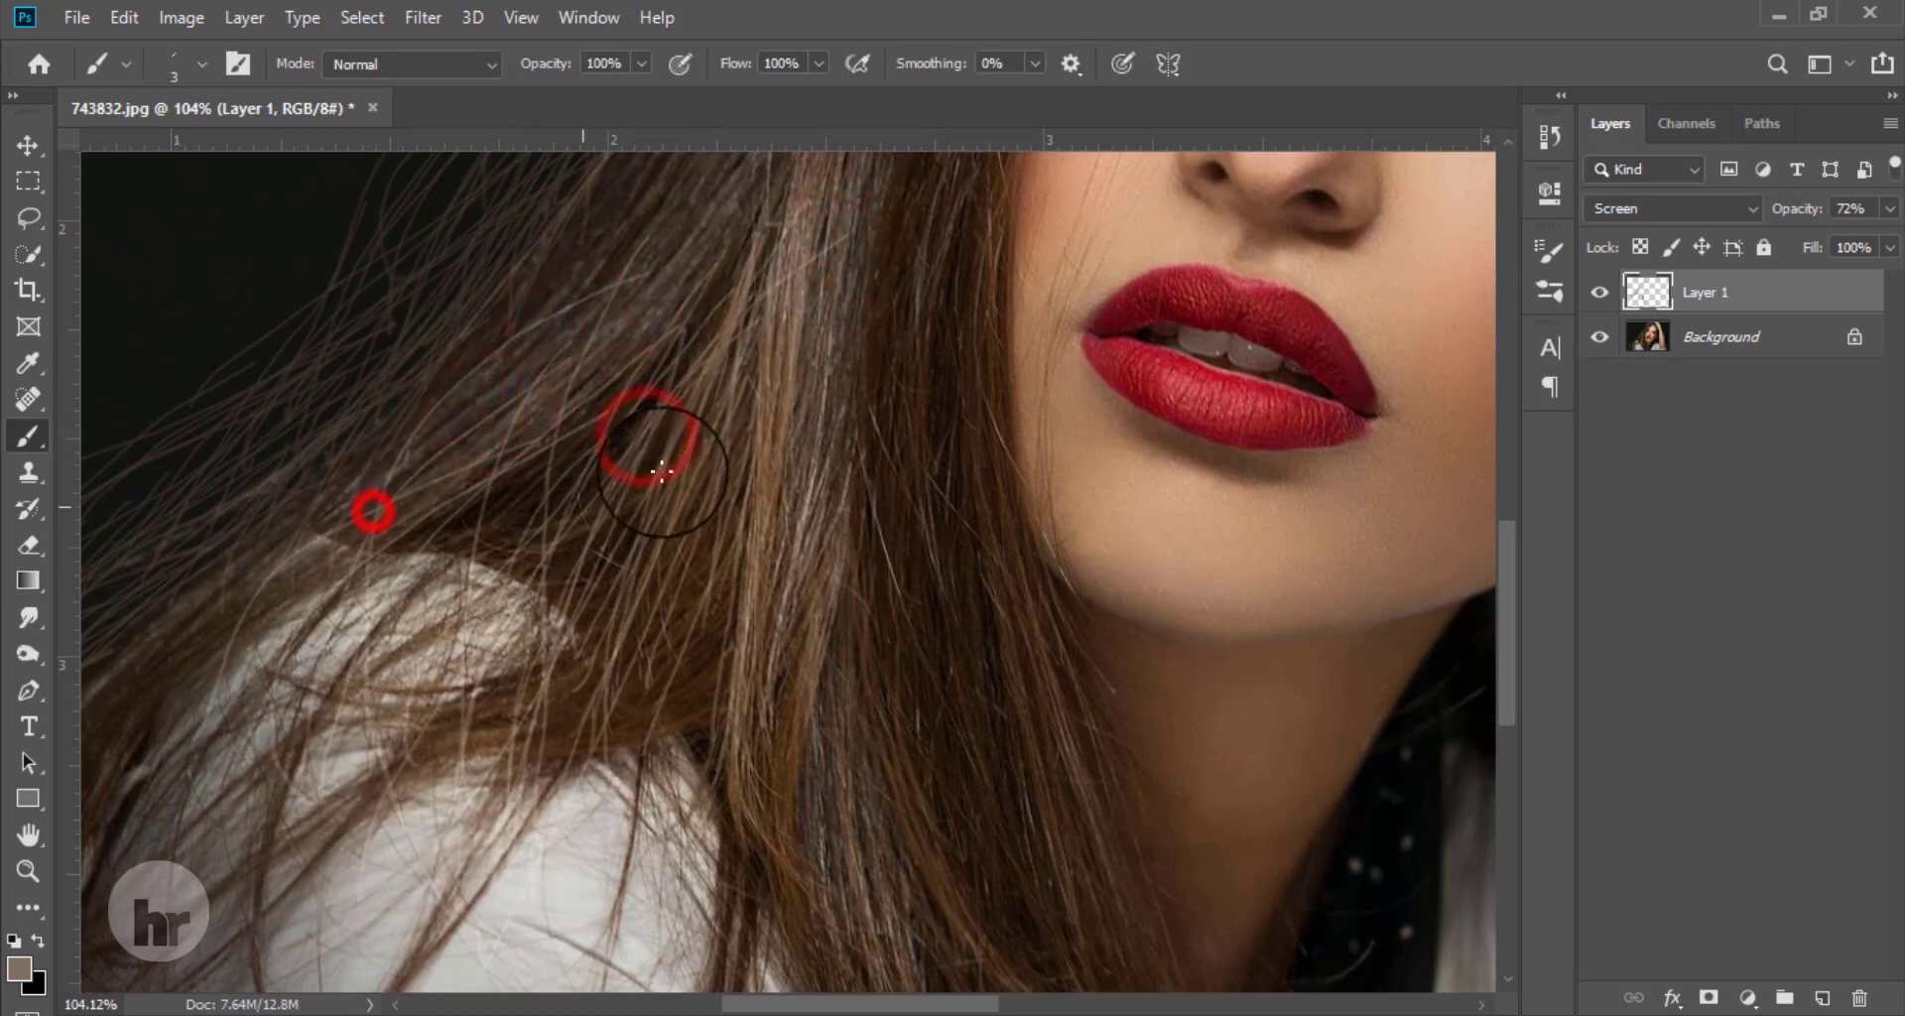
Step: Fill the shaded hair above the shoulder with diagonal strands and extend the highlighted lock down toward the chest
drag(463, 493, 273, 709)
drag(711, 333, 372, 627)
drag(599, 454, 523, 588)
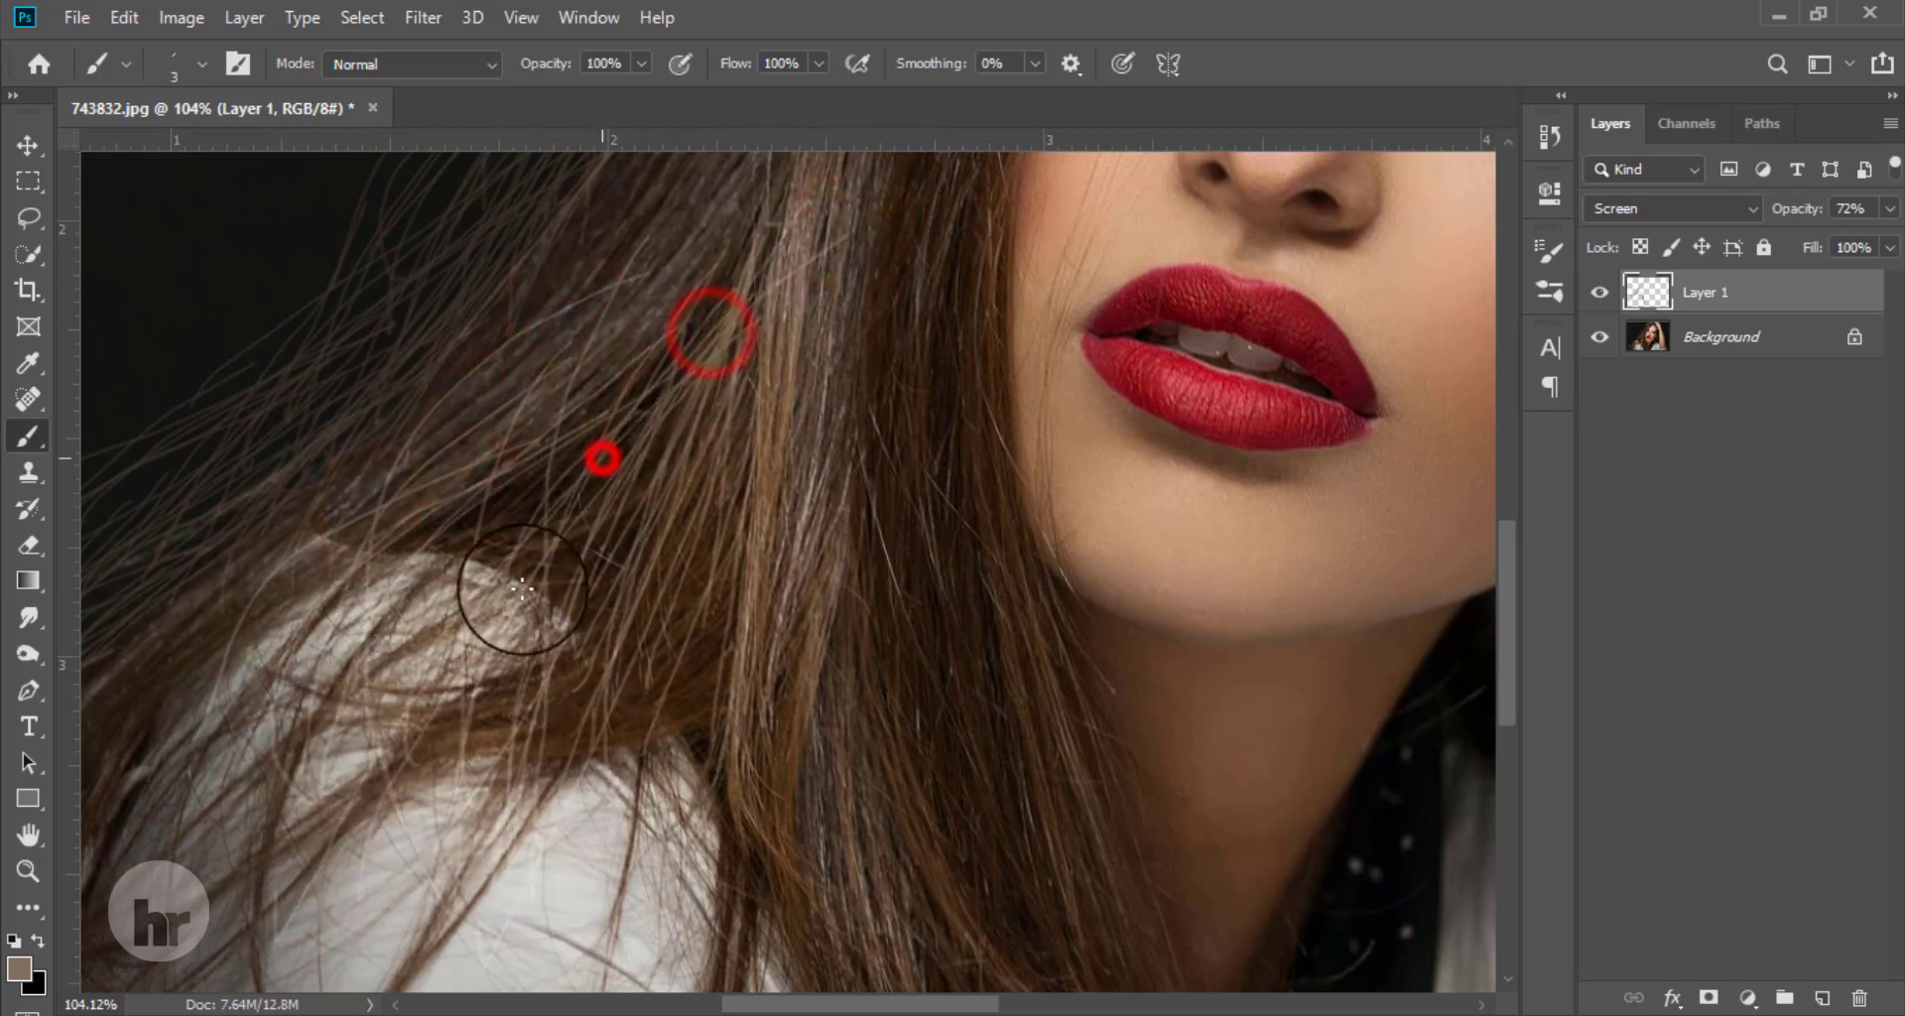
drag(644, 412, 353, 737)
mouse_move(749, 381)
mouse_down()
mouse_move(798, 537)
mouse_move(696, 788)
mouse_up()
drag(770, 527, 575, 983)
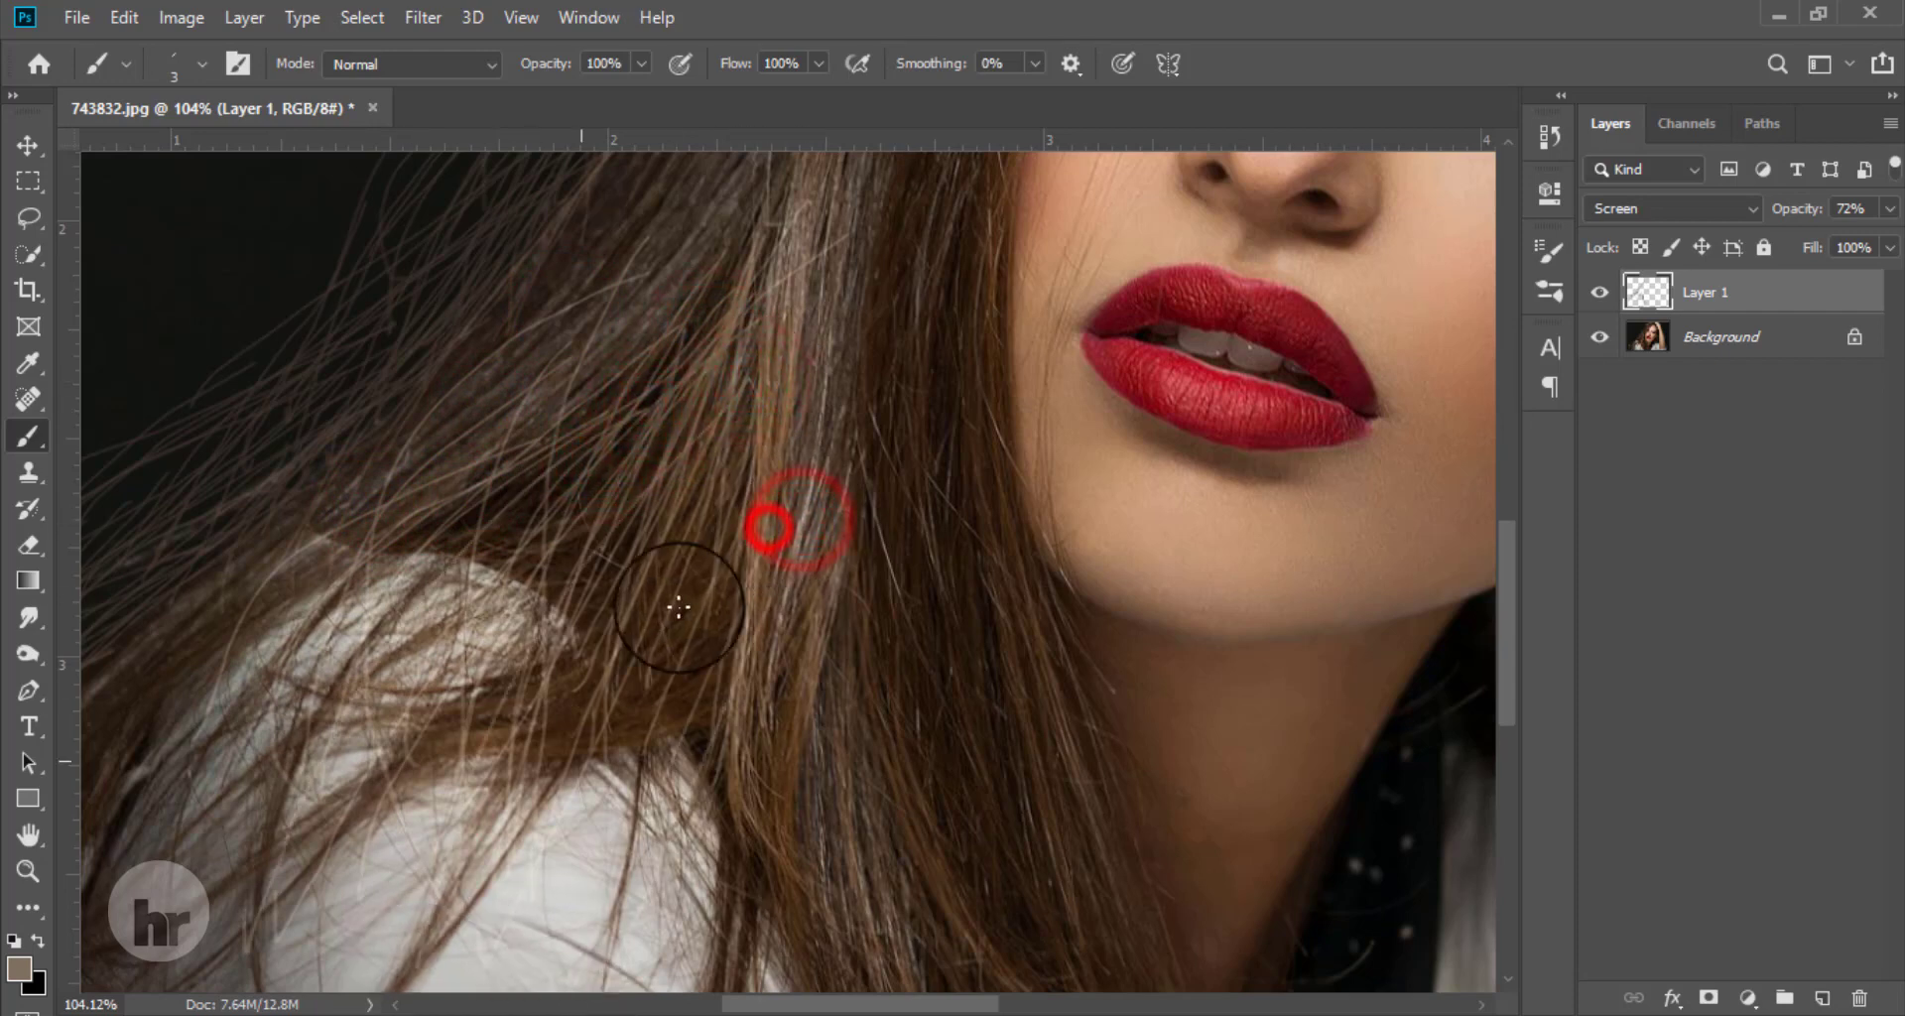
Step: Layer more long strands fanning from the upper part of the highlighted lock across the shoulder to the sleeve
drag(778, 302, 465, 774)
drag(716, 288, 464, 574)
drag(715, 217, 507, 592)
drag(752, 347, 165, 891)
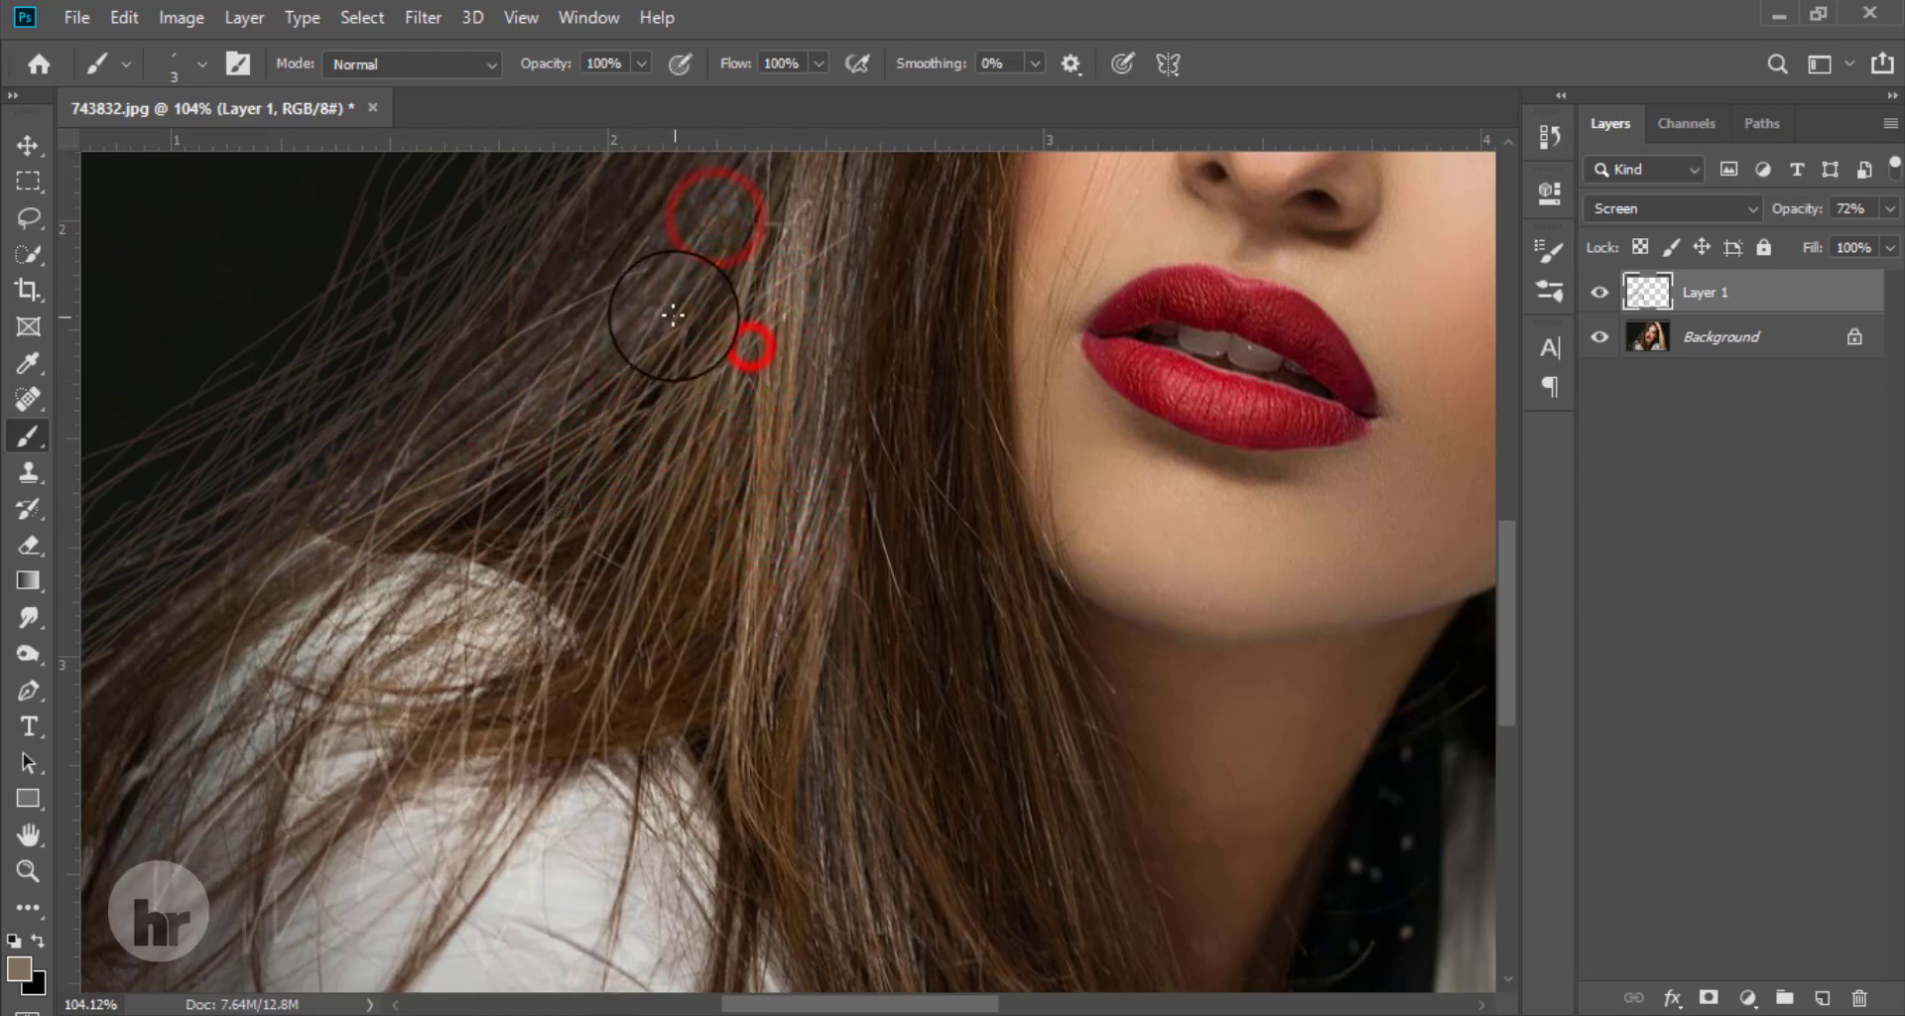
drag(643, 357, 318, 830)
drag(707, 333, 533, 736)
drag(661, 376, 453, 751)
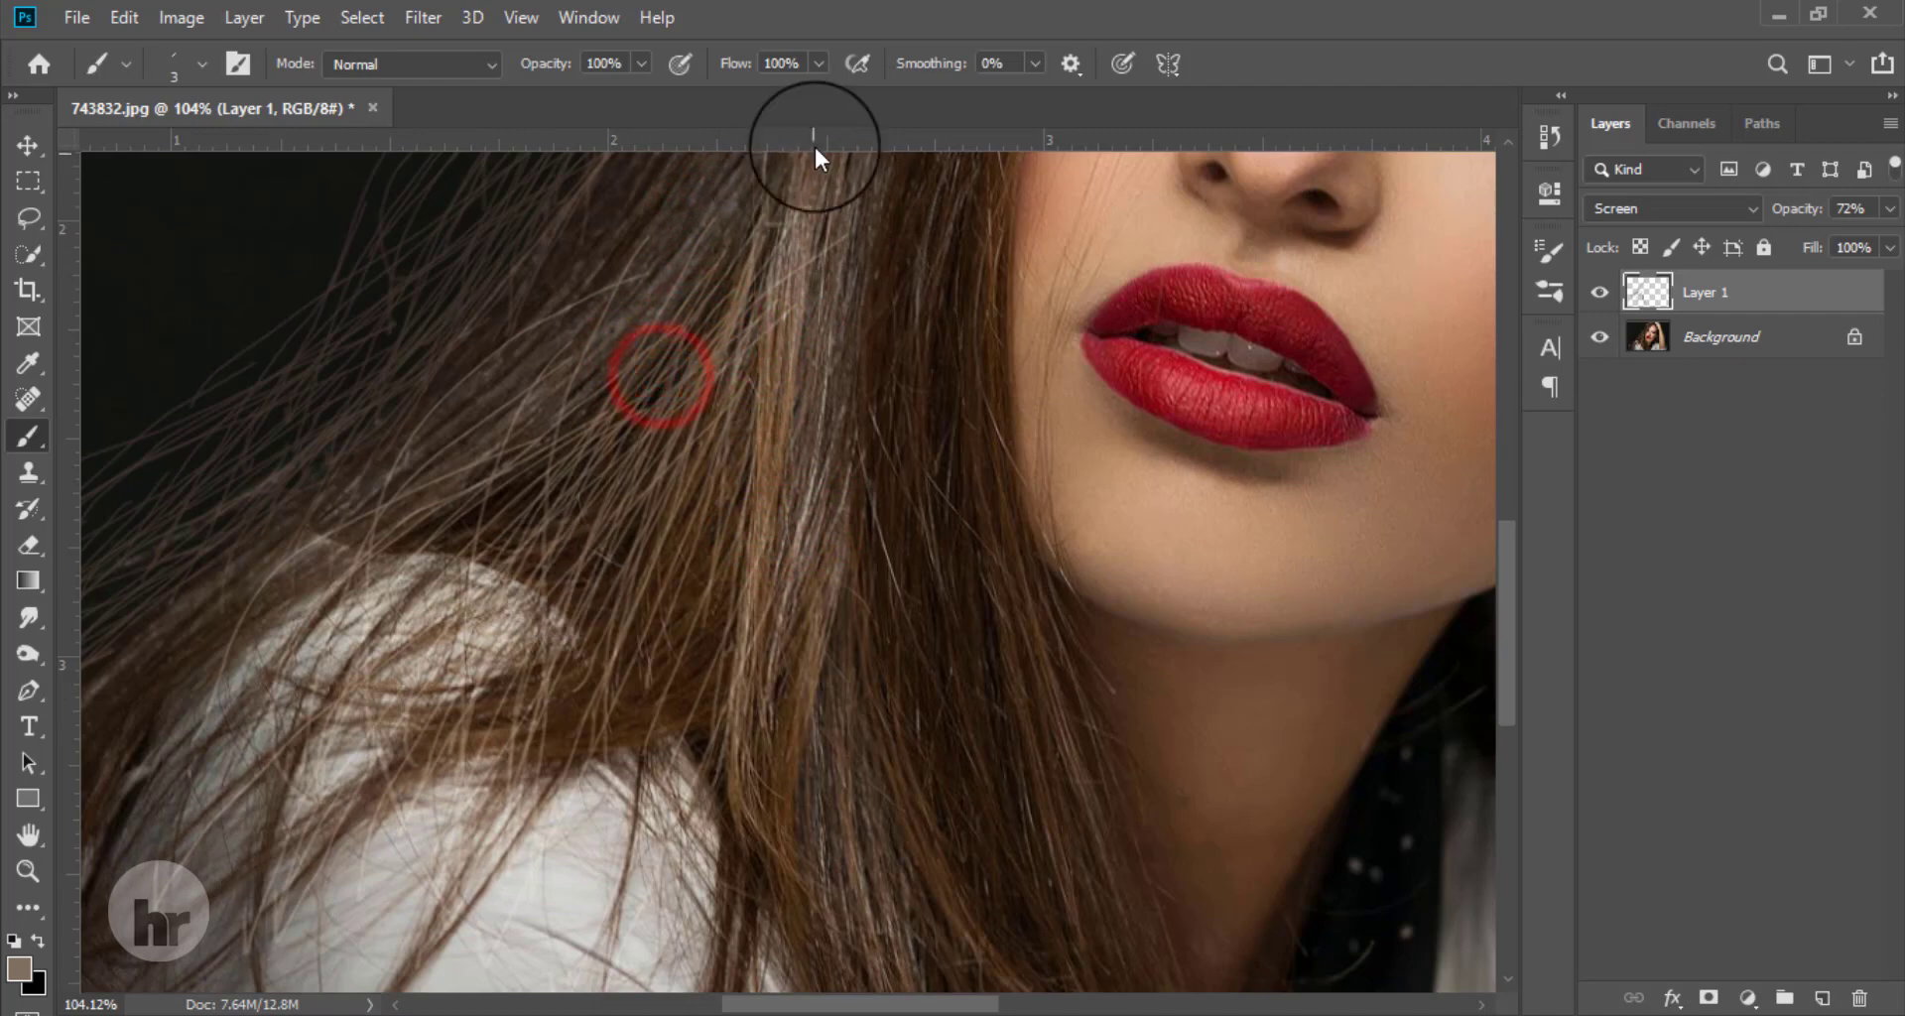
Step: Add diagonal strands from the highlighted lock just below nose level and from the hair above the shoulder toward the sleeve
click(748, 234)
mouse_move(841, 119)
mouse_down()
mouse_move(641, 370)
mouse_move(635, 426)
mouse_move(876, 97)
mouse_up()
mouse_move(779, 194)
mouse_down()
mouse_move(632, 541)
mouse_move(437, 740)
mouse_up()
drag(621, 408, 362, 703)
drag(595, 442, 305, 743)
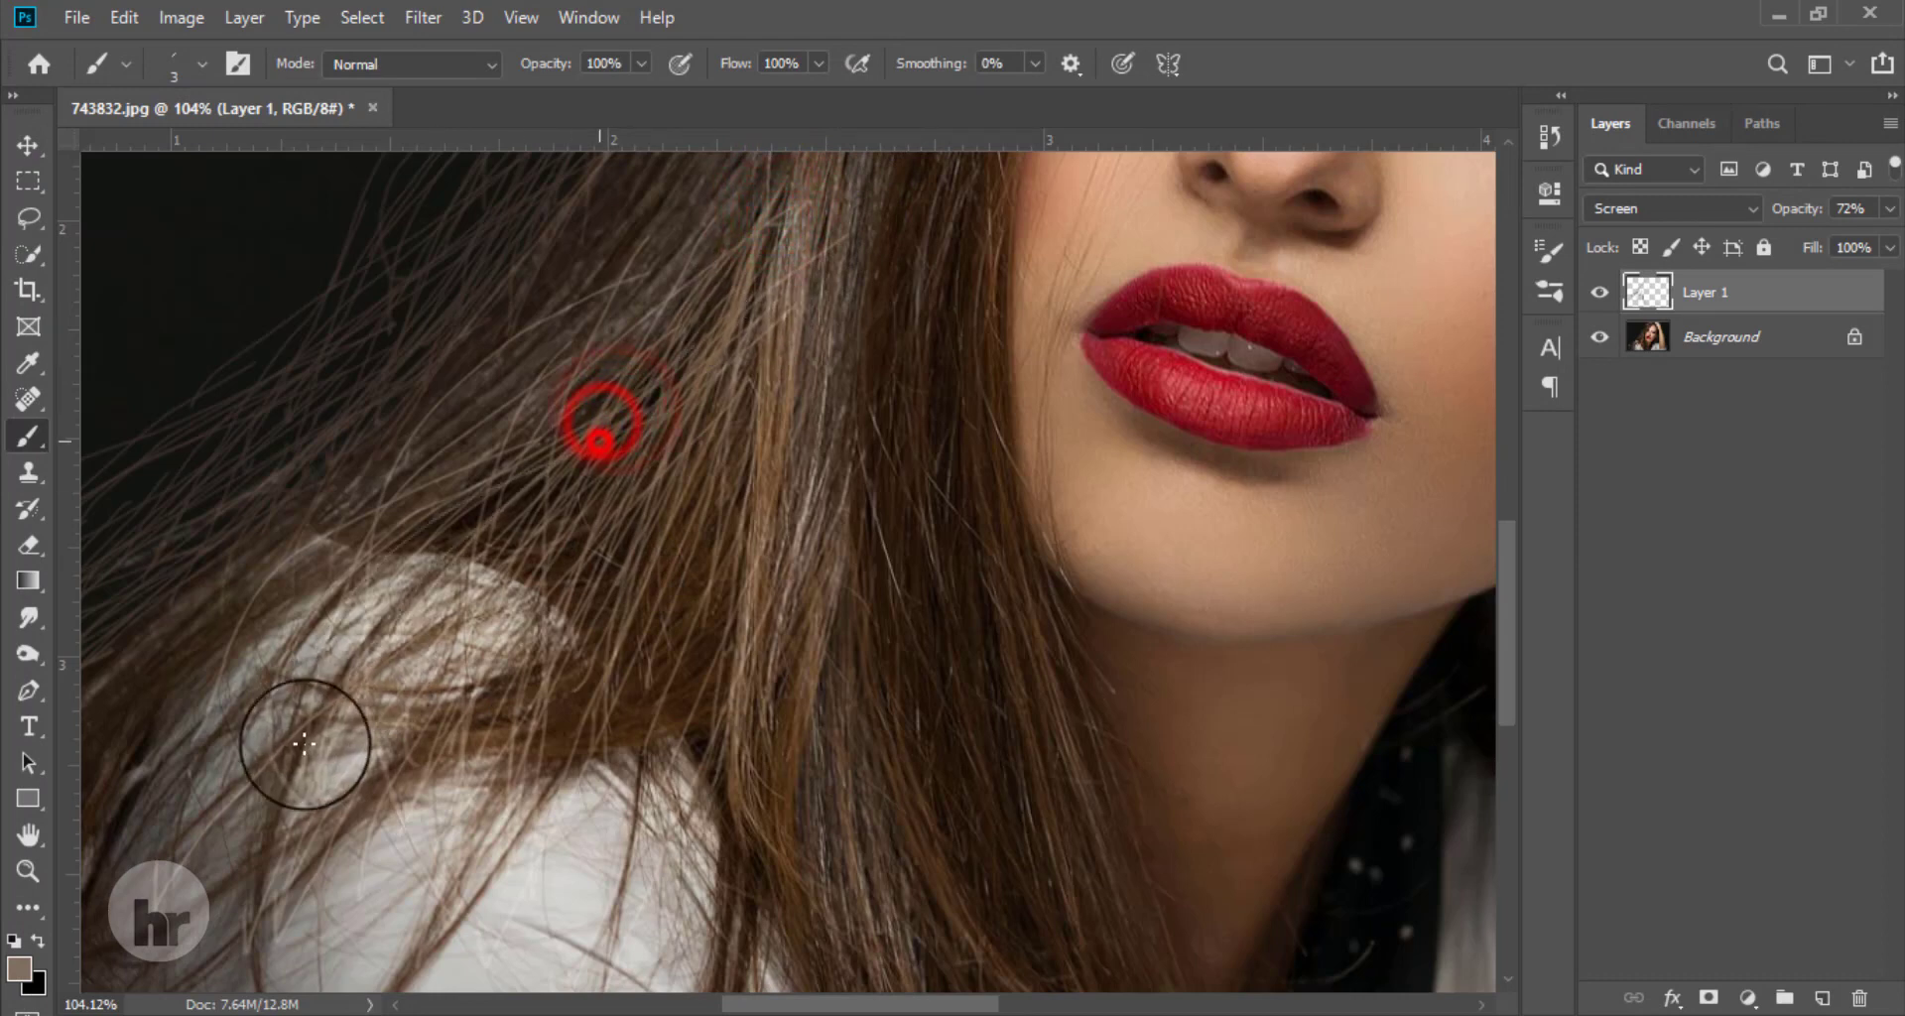
Step: Paint loose strands from the hair ends above the shoulder down across the white shirt fabric
drag(539, 514, 147, 835)
drag(559, 459, 412, 771)
drag(476, 476, 308, 675)
drag(595, 602, 271, 980)
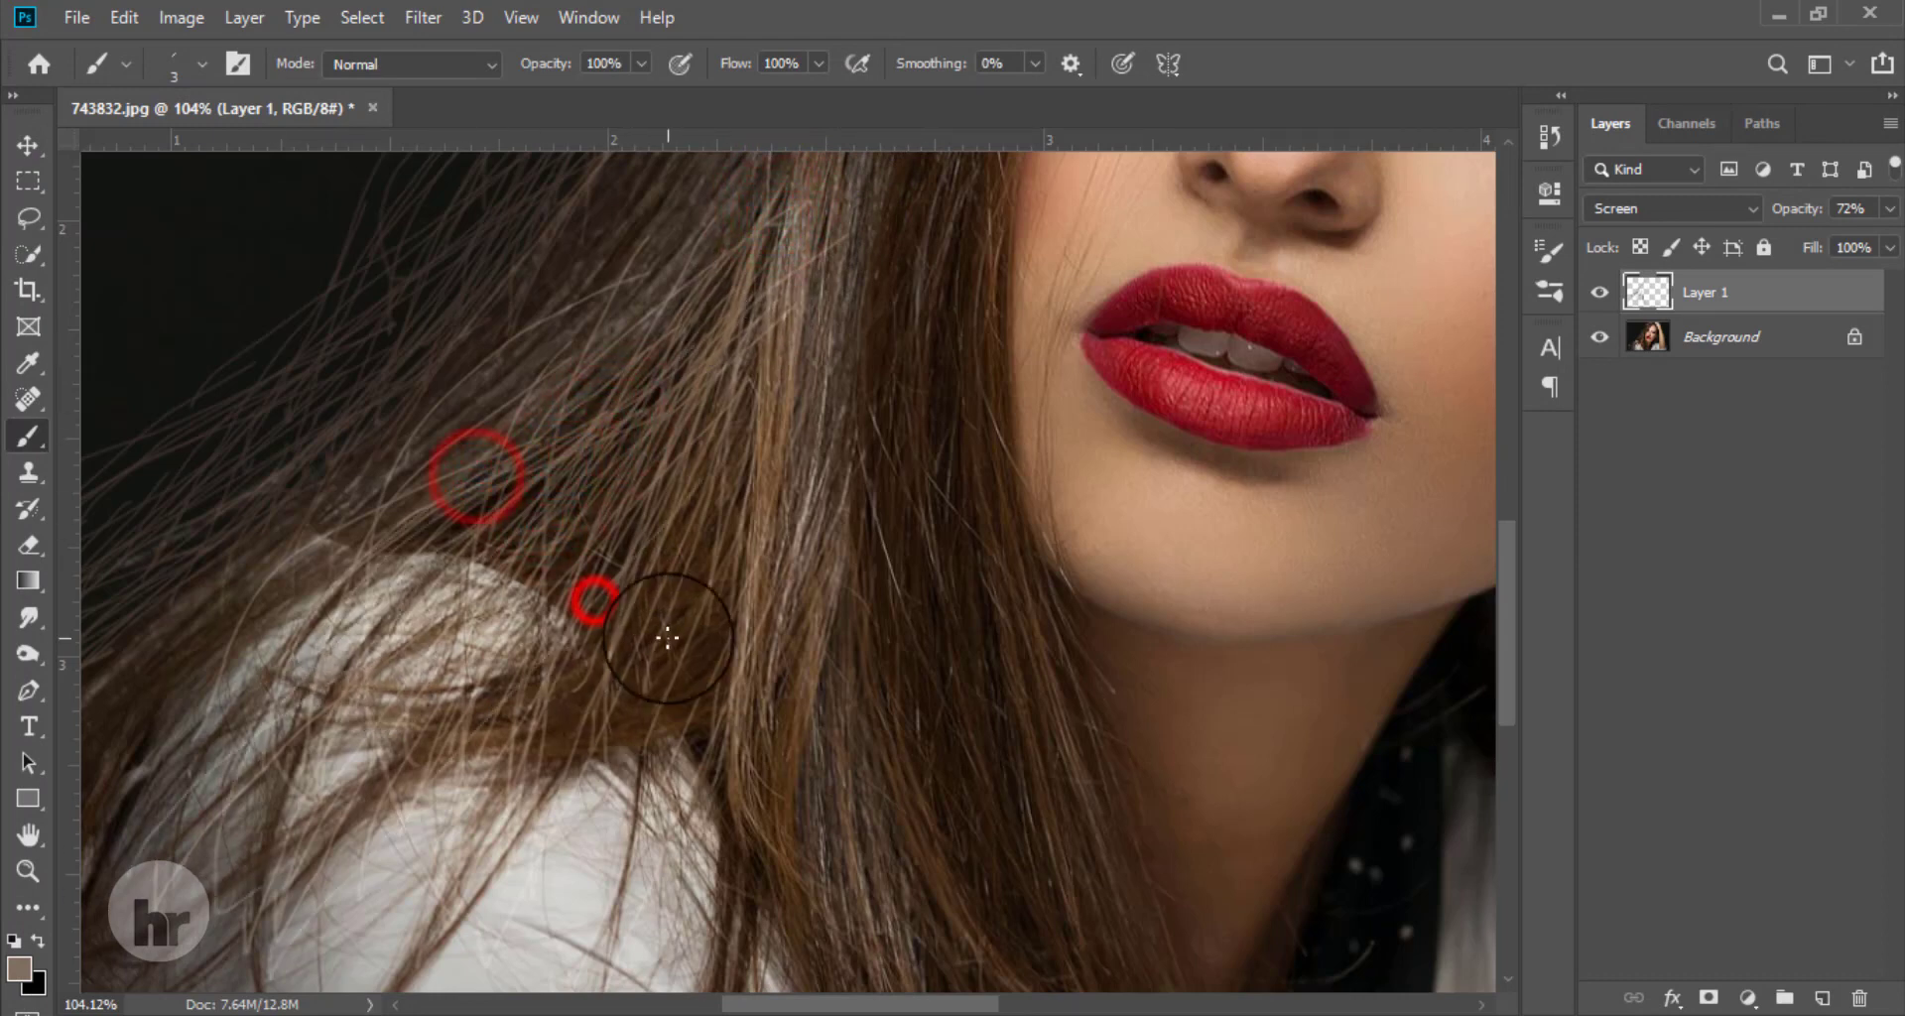
drag(572, 712, 290, 848)
Step: Hide and show Layer 1 to compare the whole portrait with and without the painted strands
scroll(687, 645, down, 6)
scroll(688, 645, down, 4)
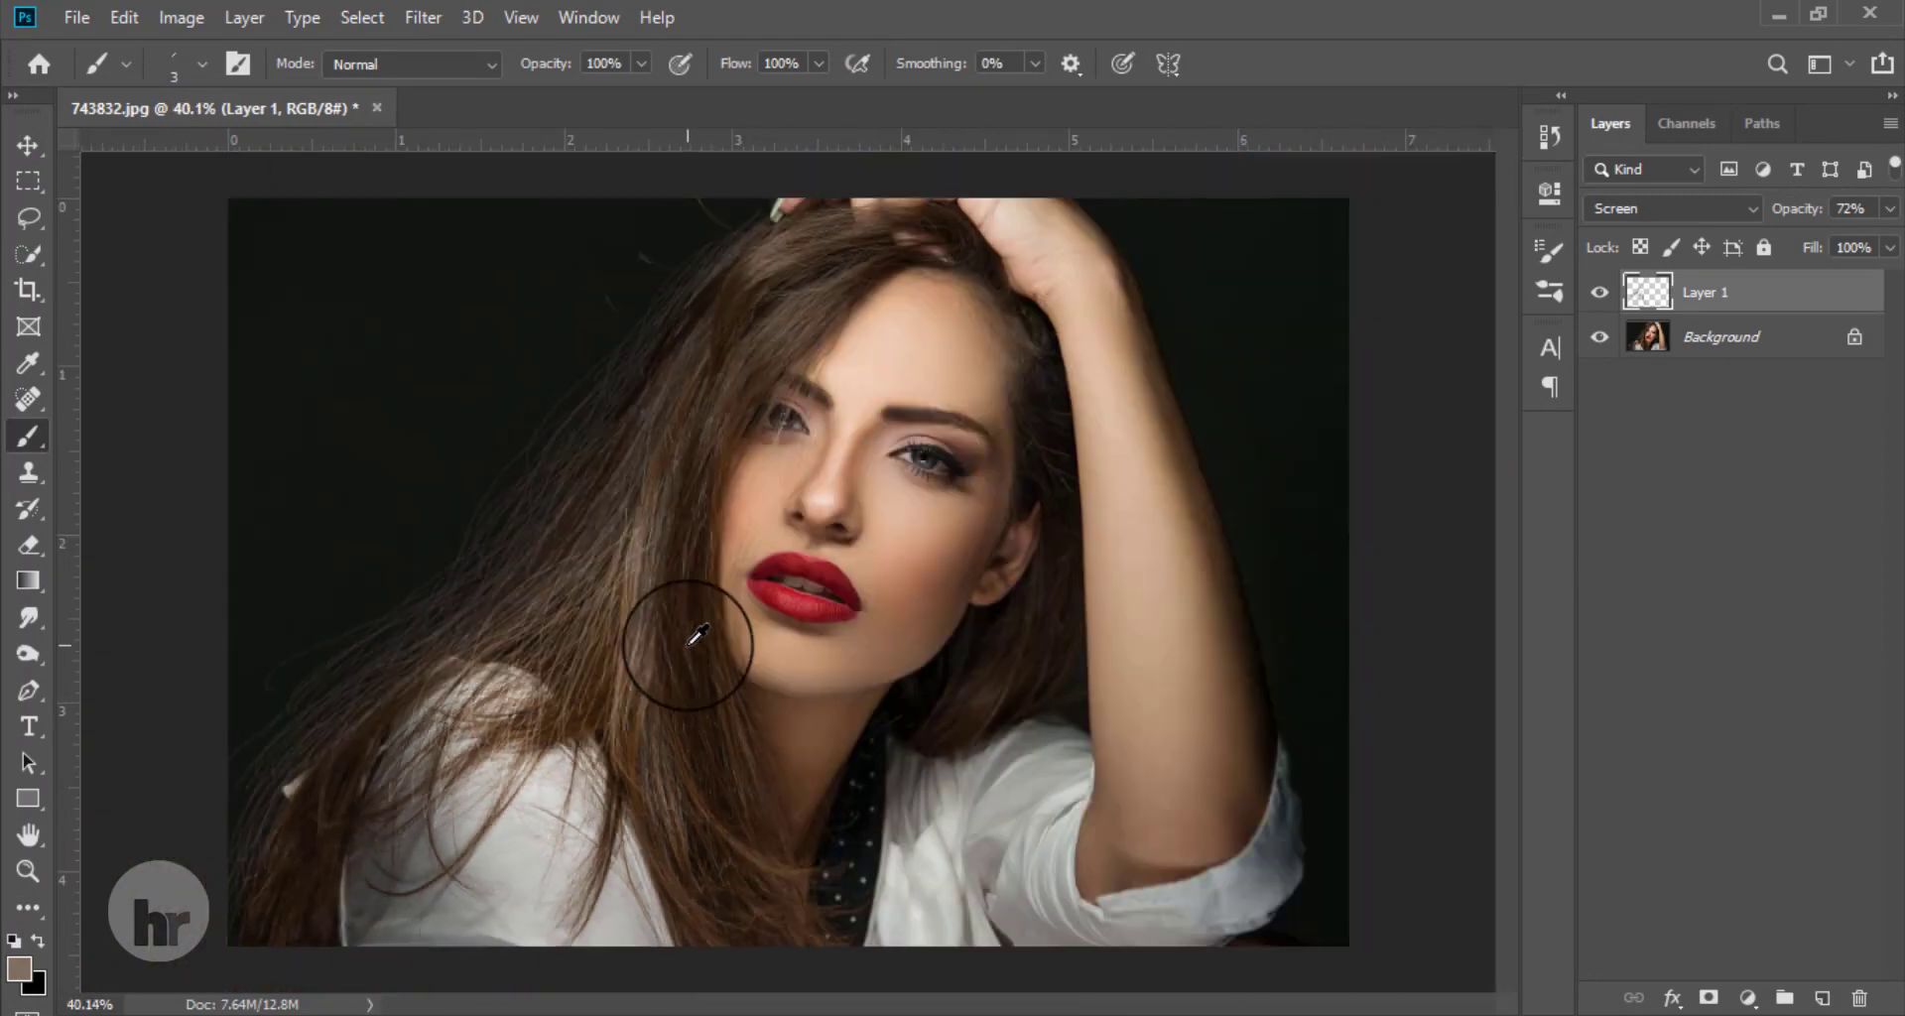
scroll(549, 638, up, 1)
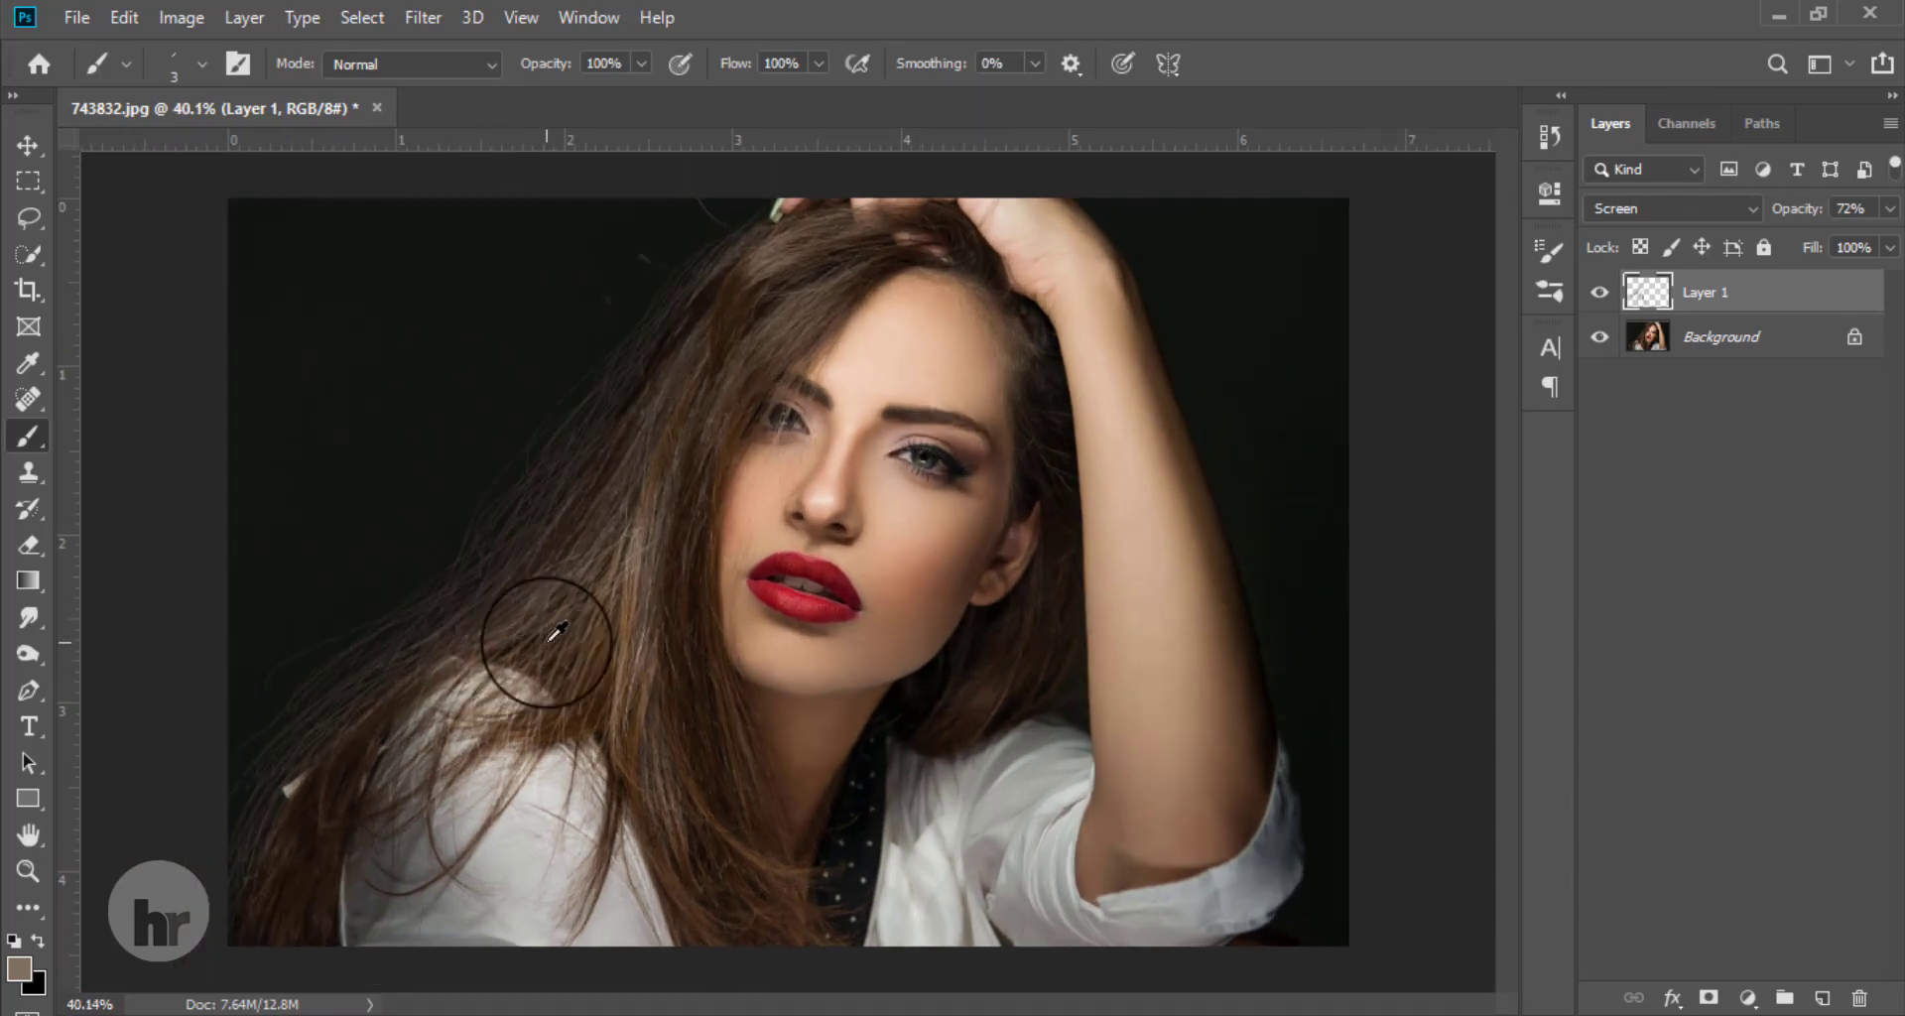
click(1599, 294)
click(1598, 294)
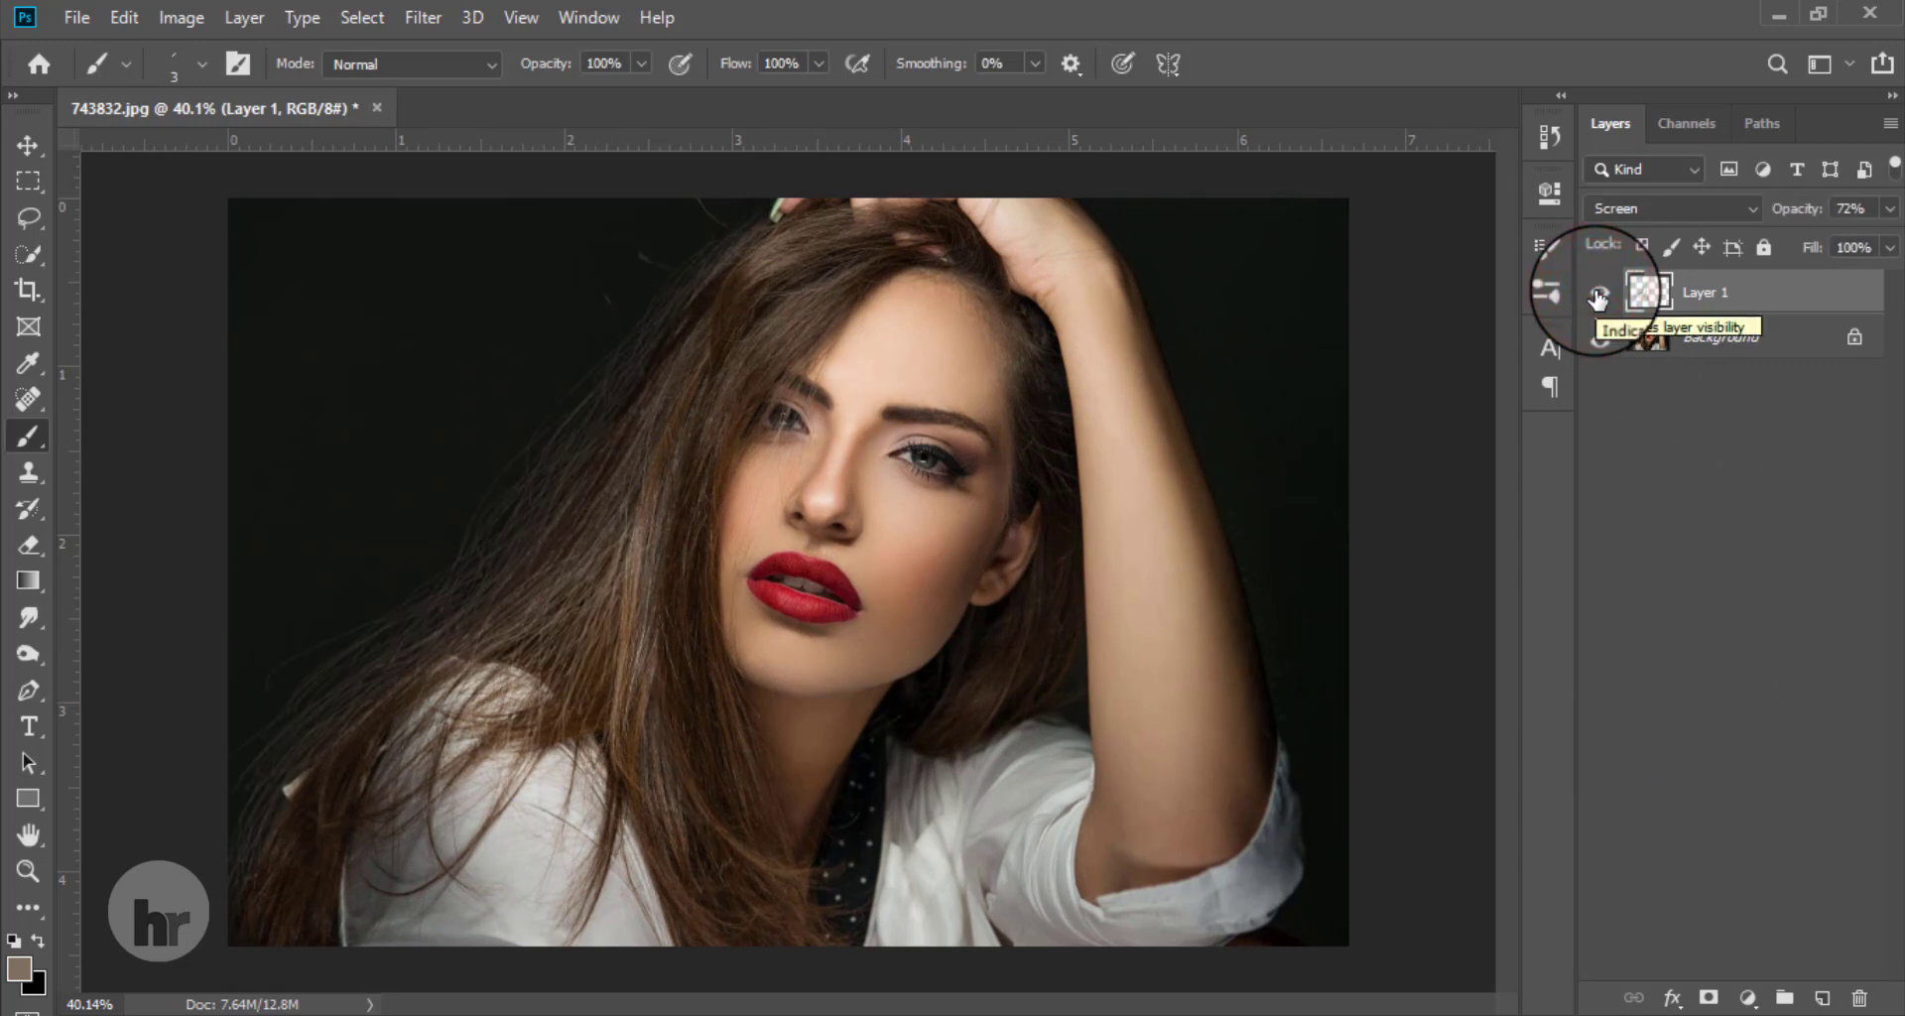
Step: Set Layer 1's blend mode to Normal and compare the portrait with the layer hidden and shown
click(1617, 206)
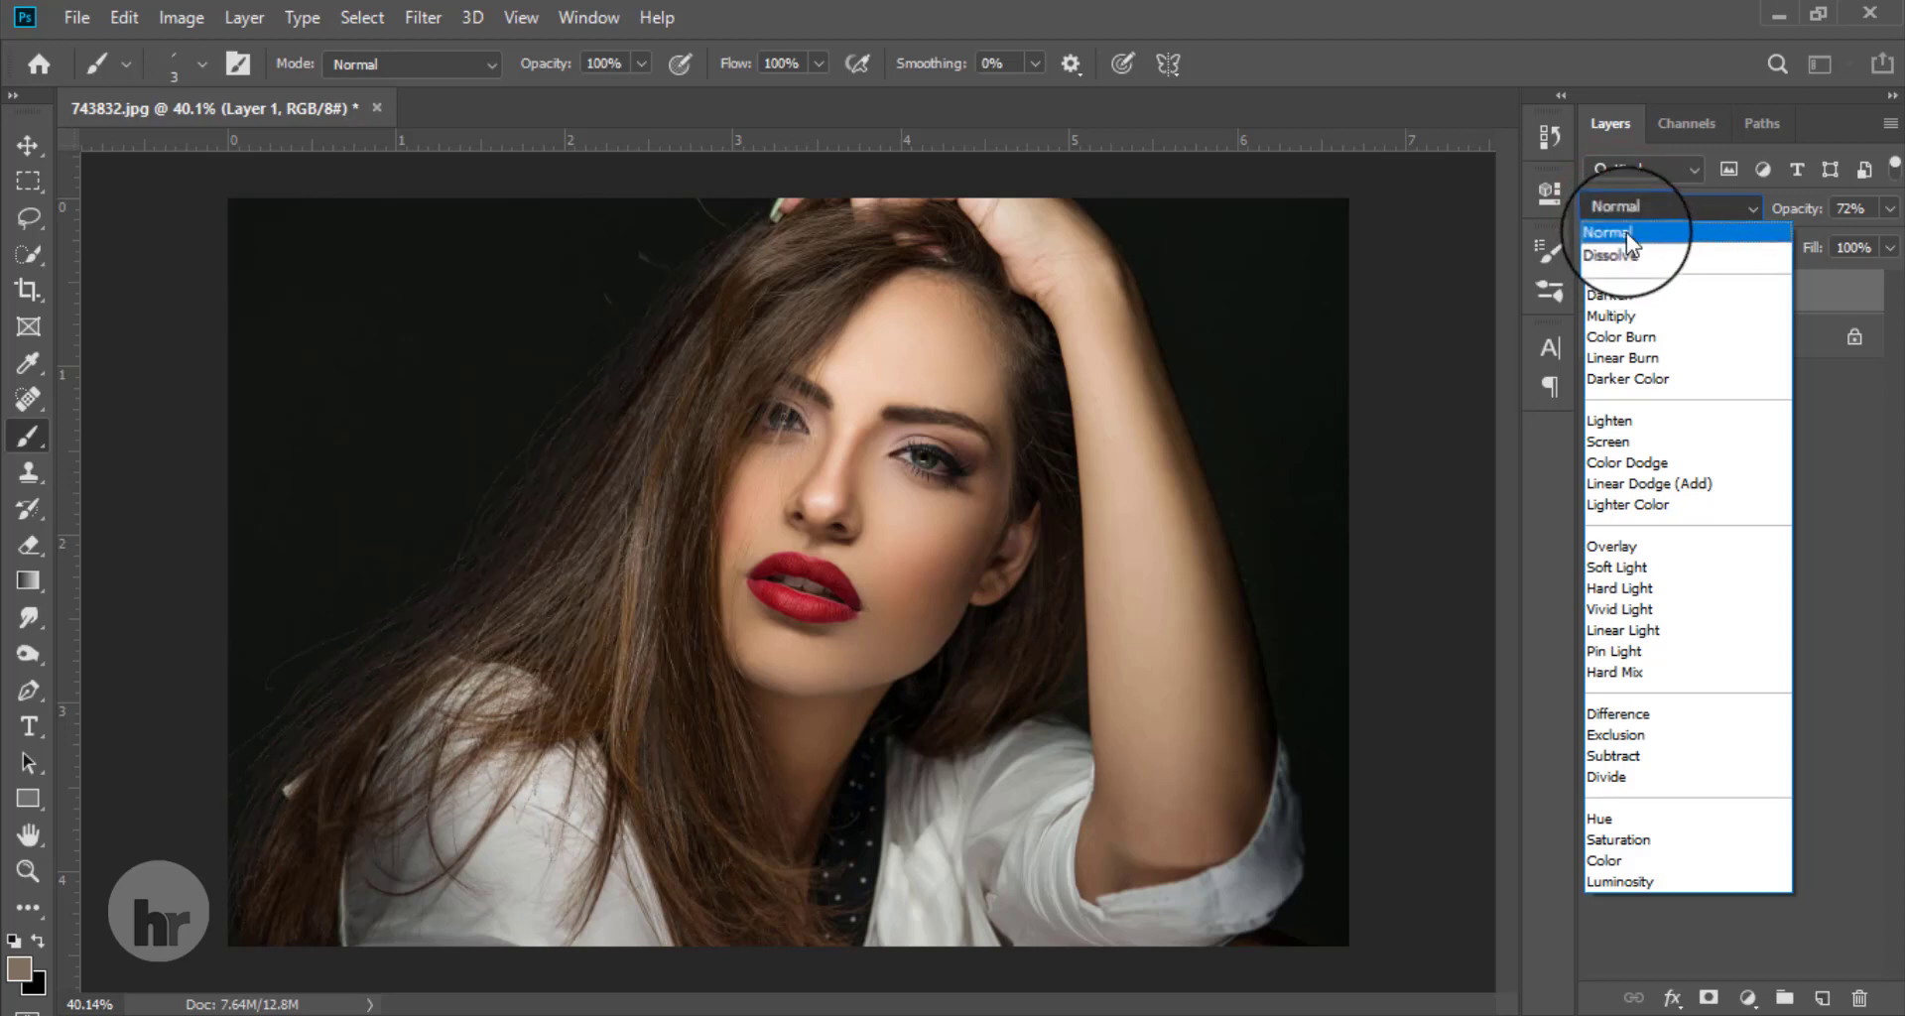
click(1627, 232)
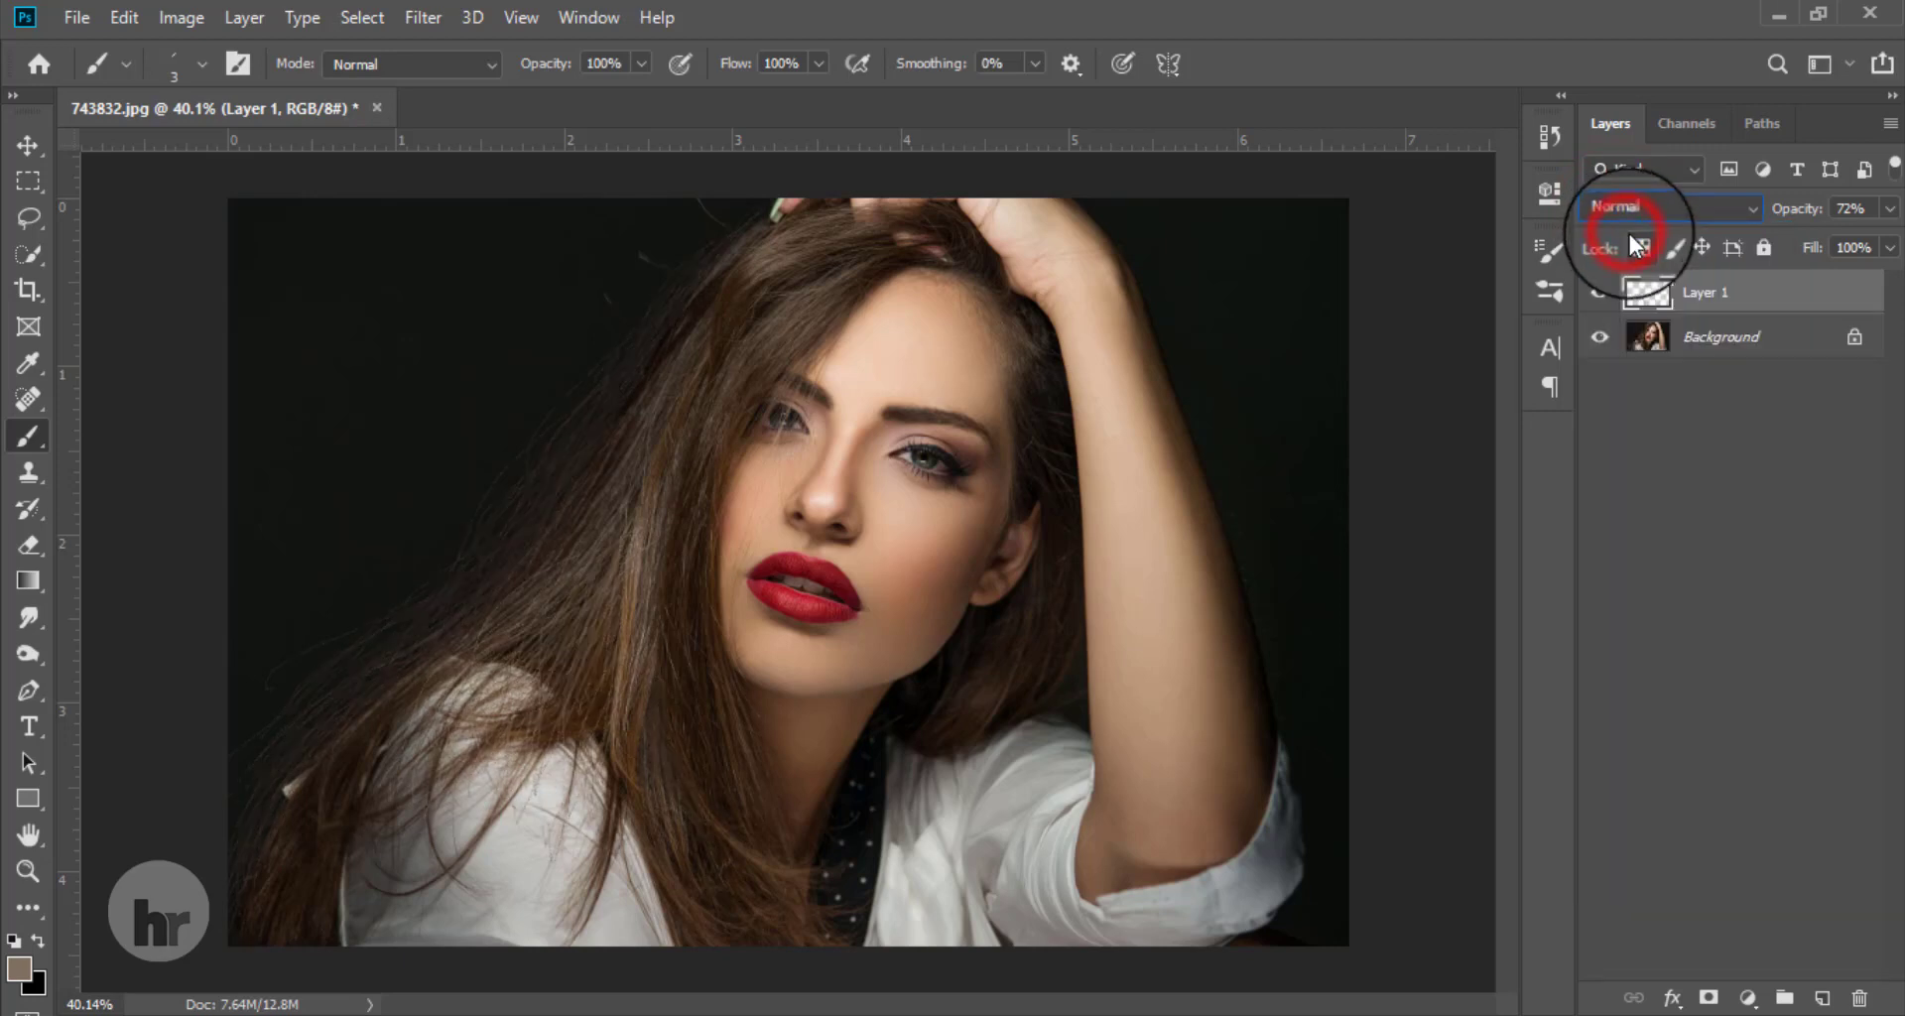
click(1598, 293)
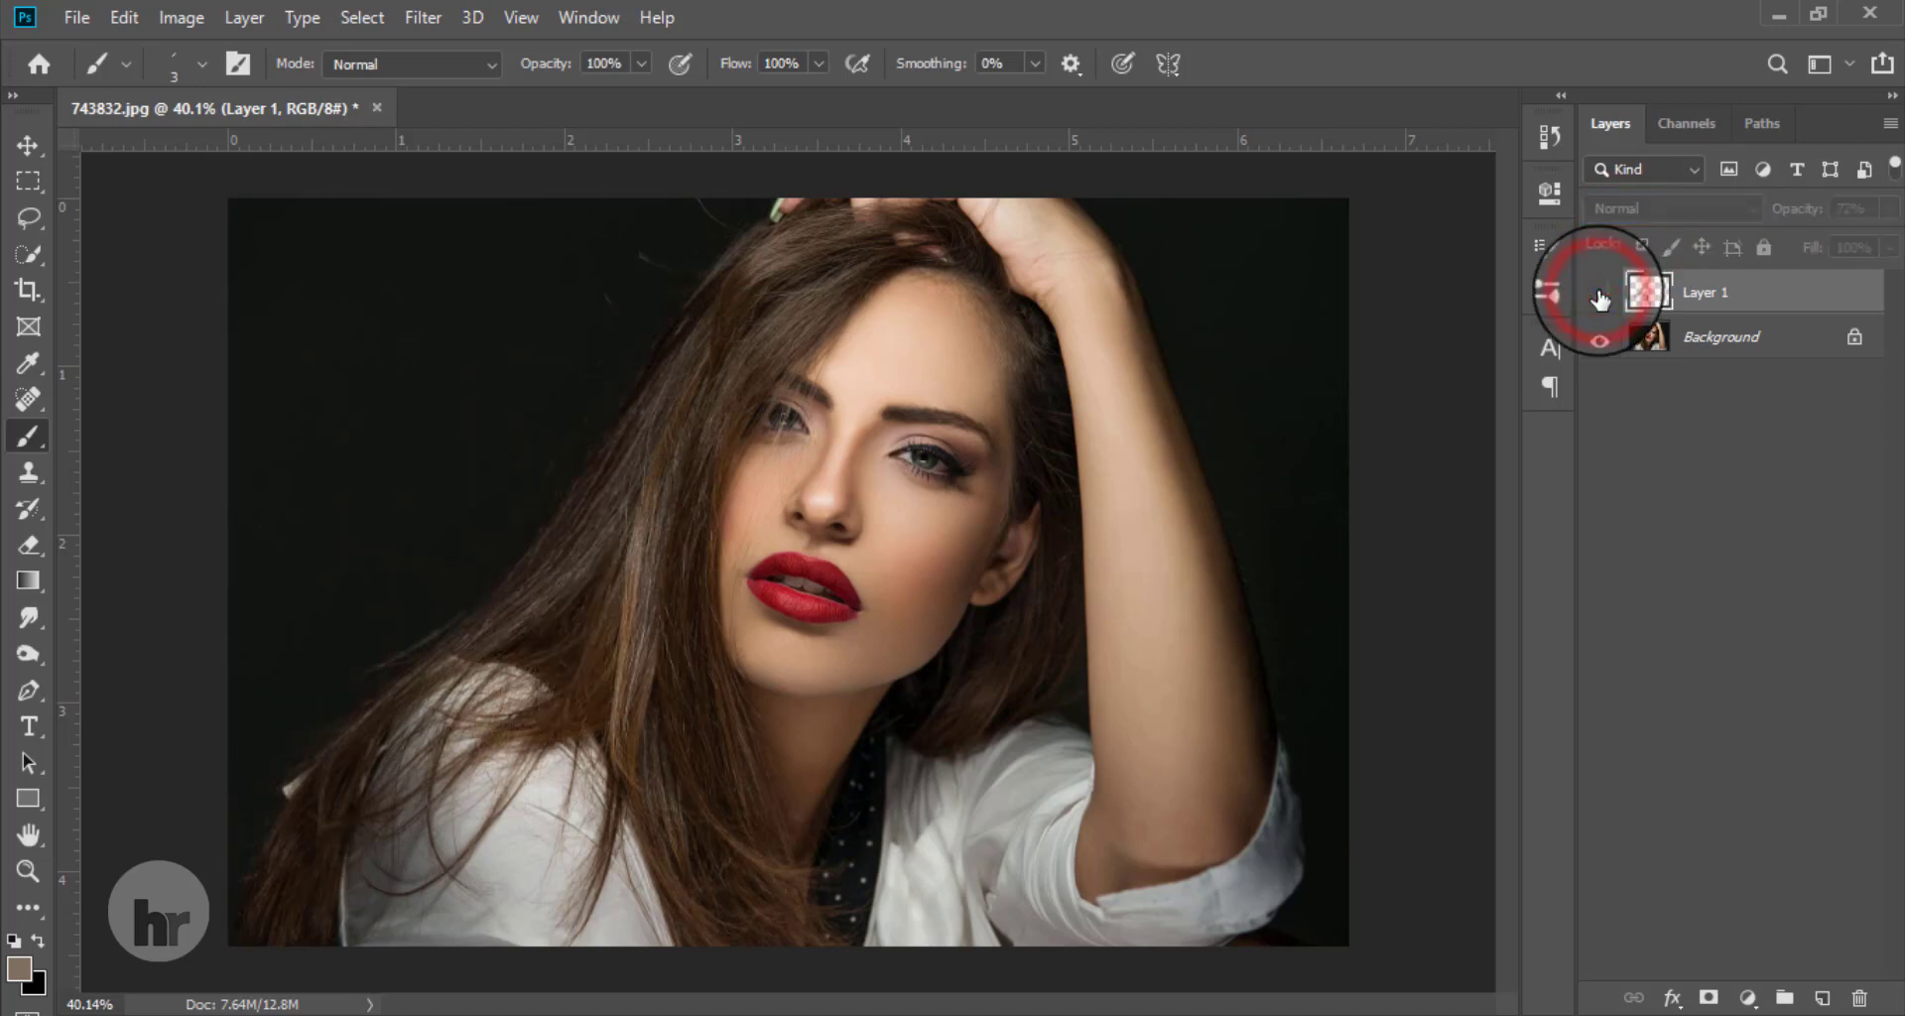
click(1598, 294)
scroll(620, 658, down, 2)
scroll(744, 616, up, 2)
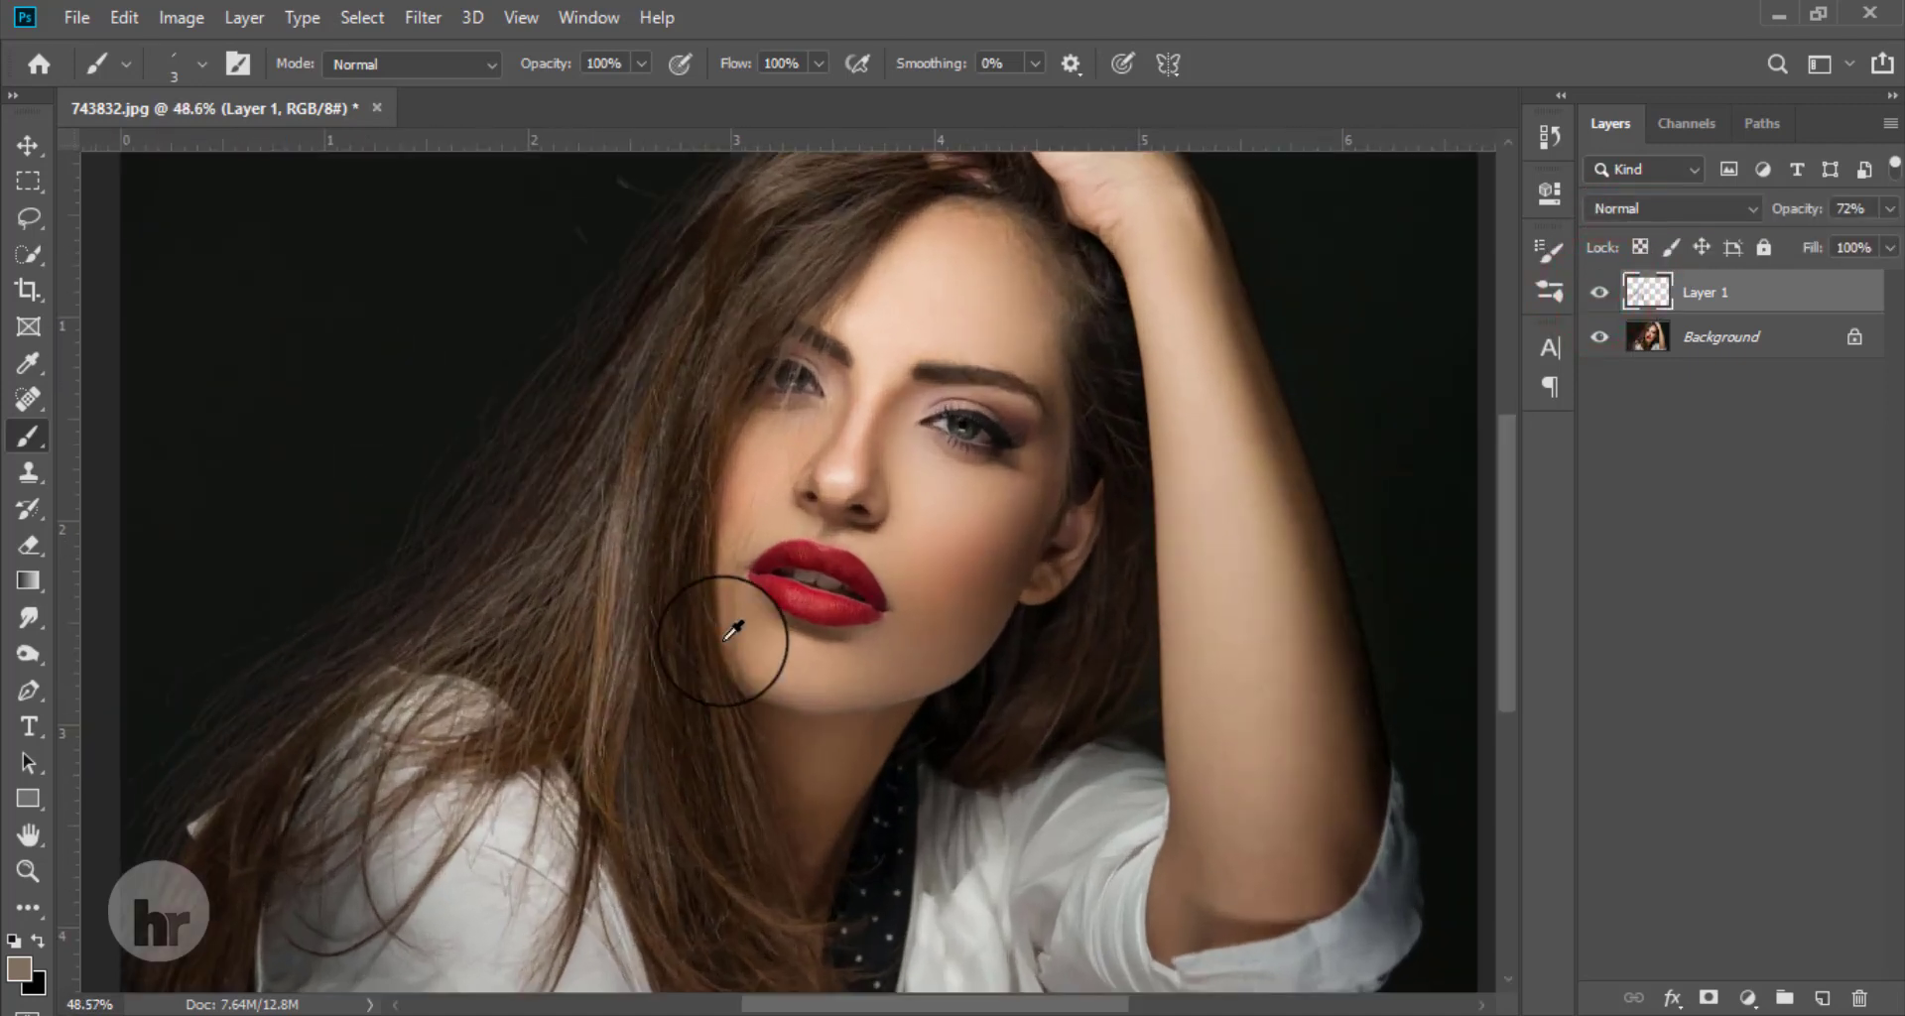
click(1594, 294)
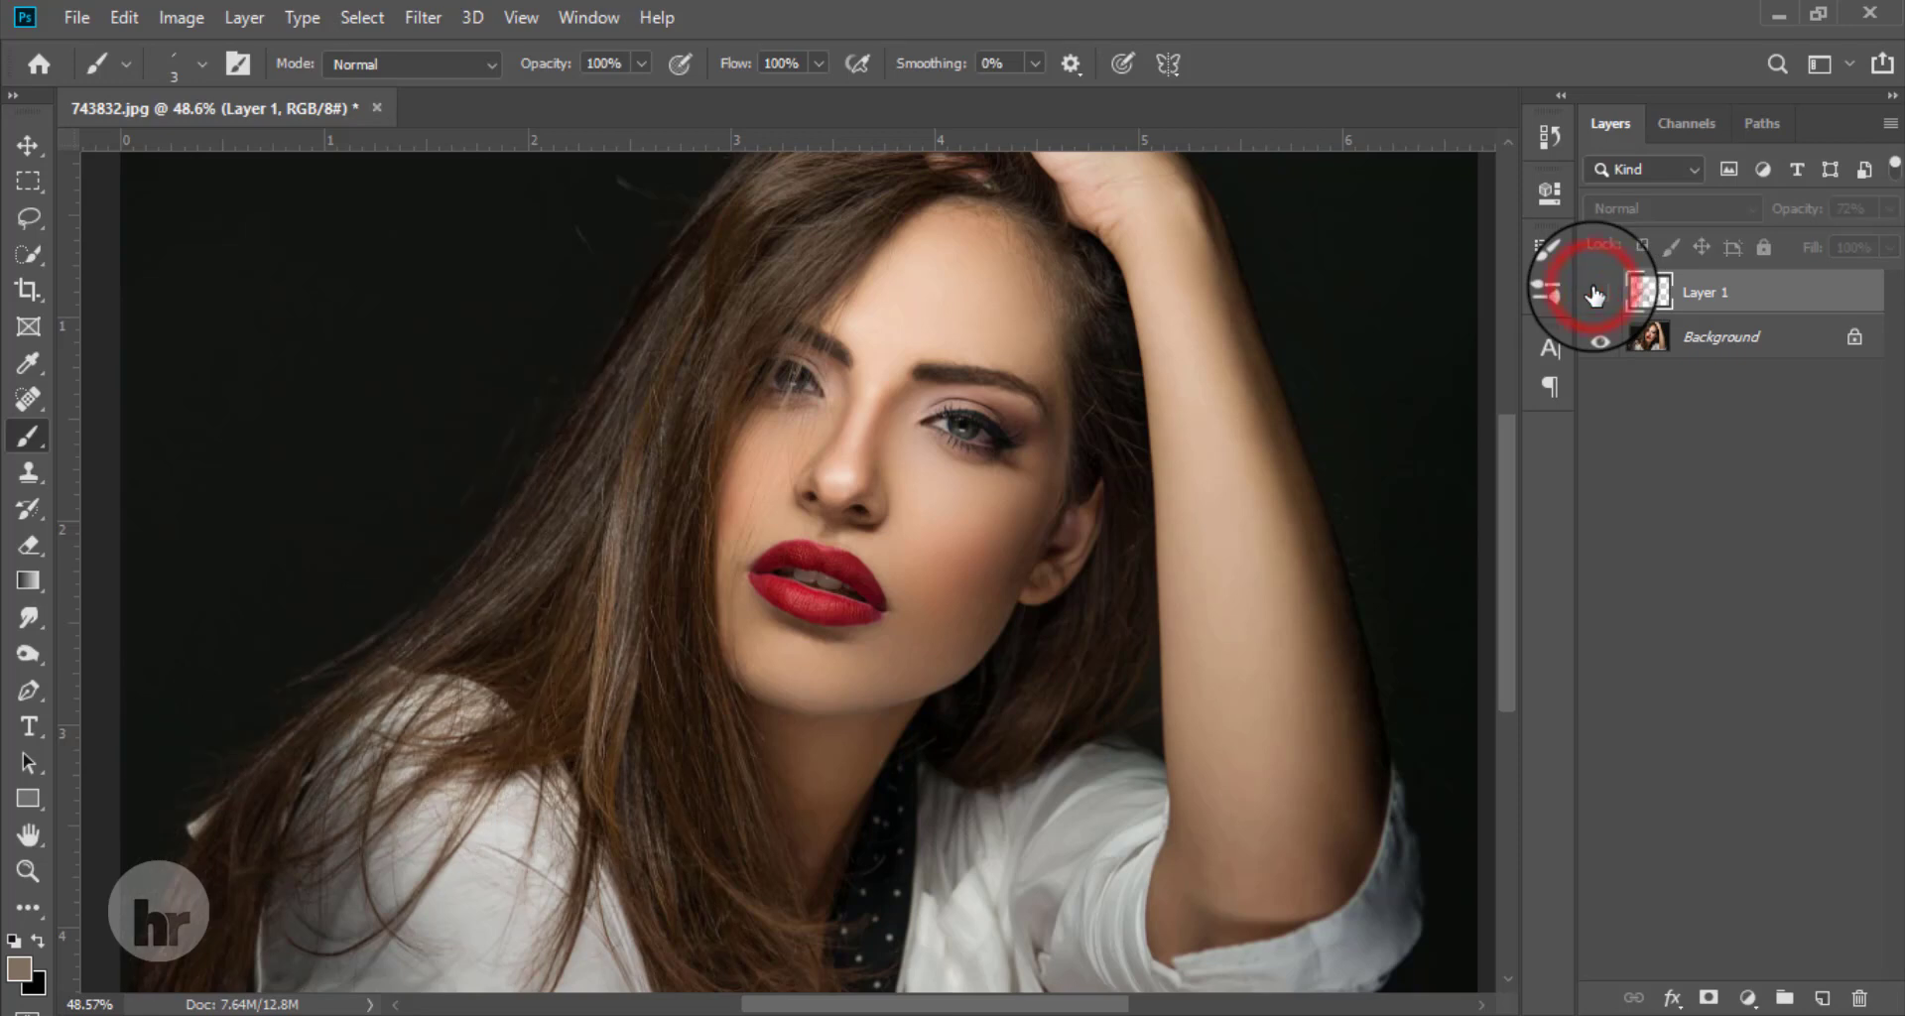
click(1595, 294)
scroll(892, 535, down, 1)
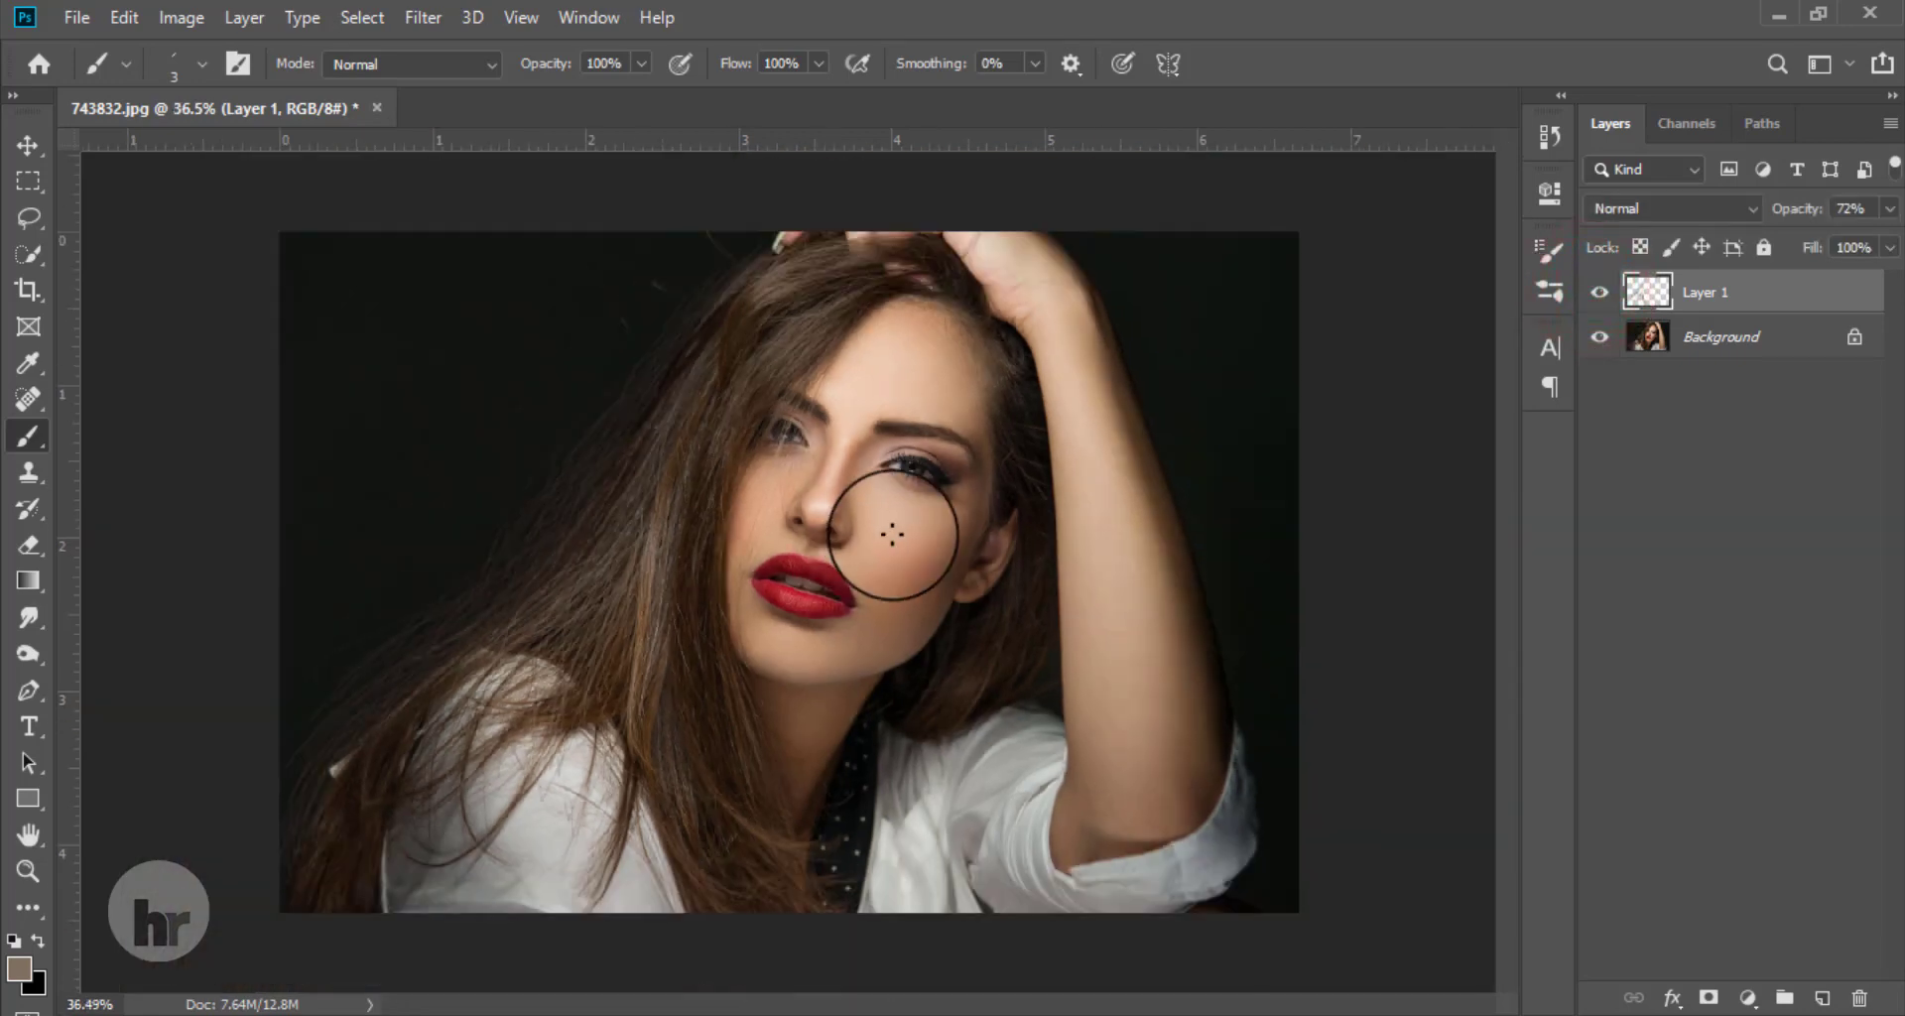